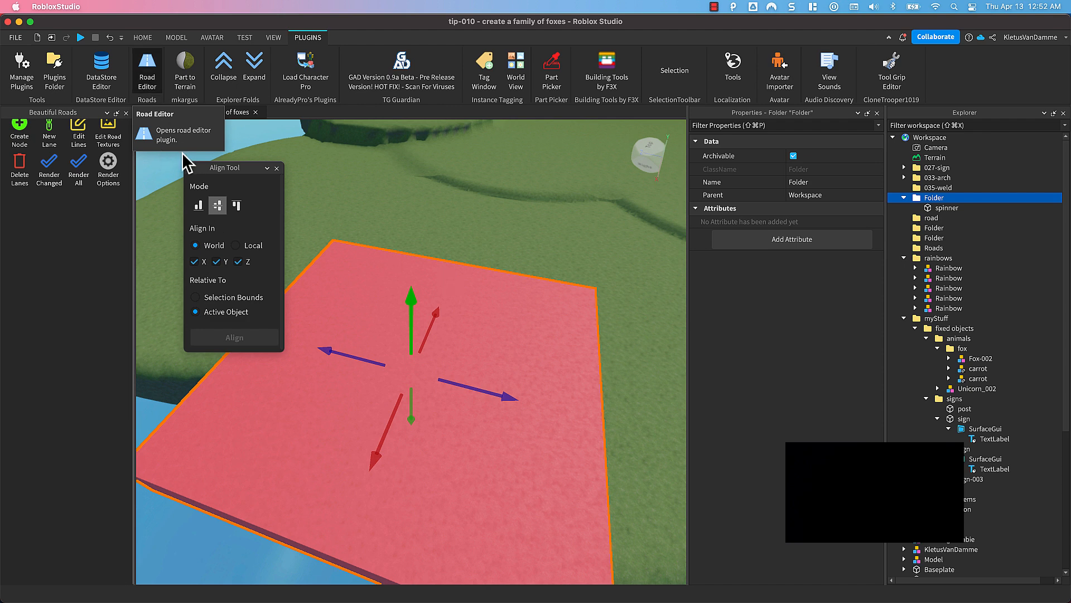
# Create a road lane over the pink platform and extend it sideways with four more evenly spaced parallel lanes.
pyautogui.click(22, 126)
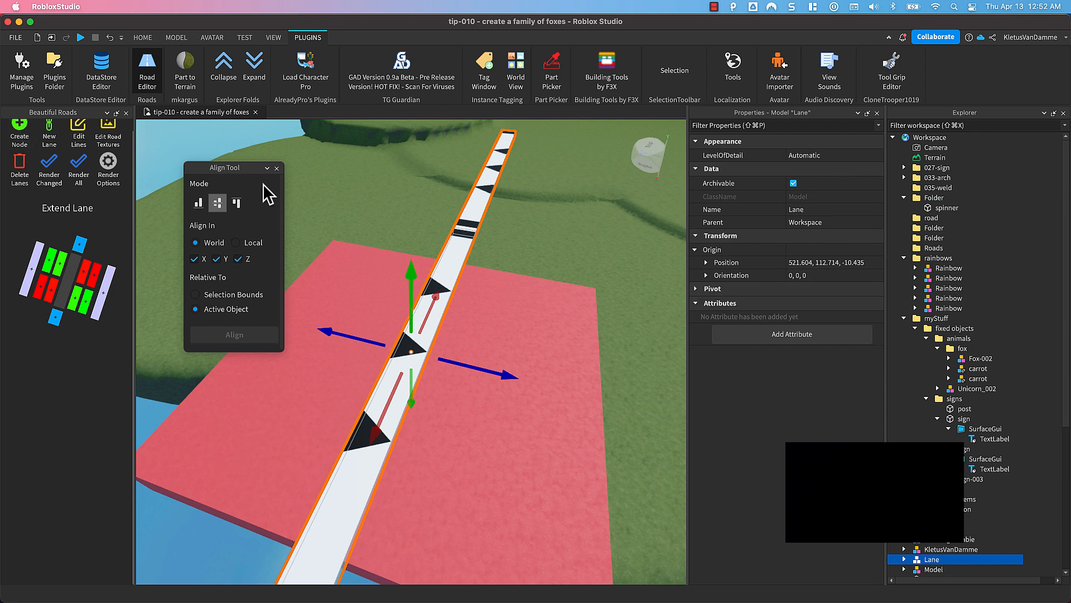
pyautogui.scroll(-8, 508, 289)
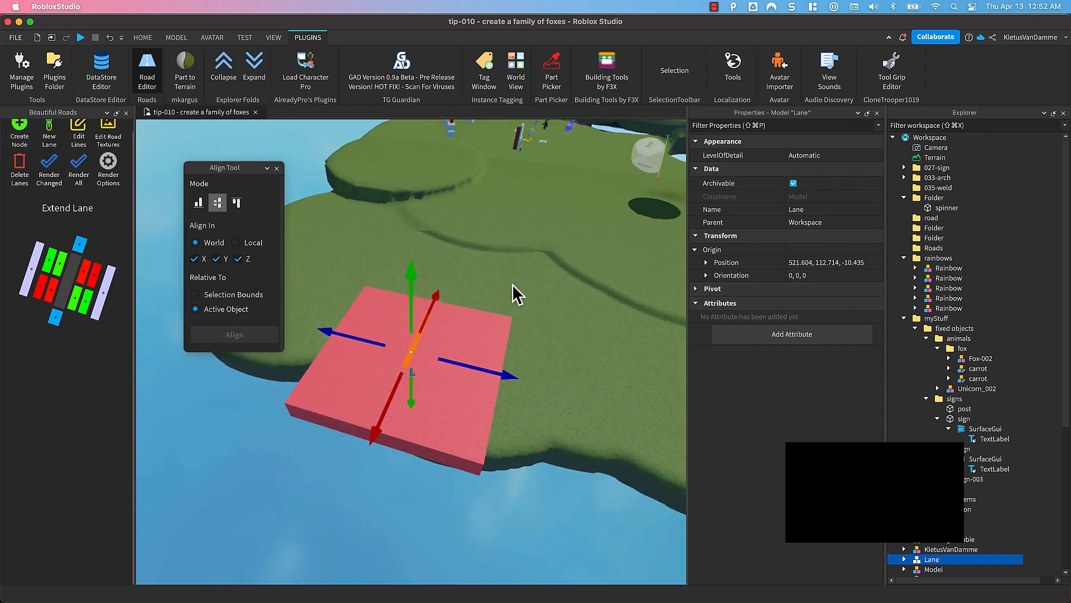
pyautogui.moveTo(512, 283); pyautogui.dragTo(511, 290, button='right')
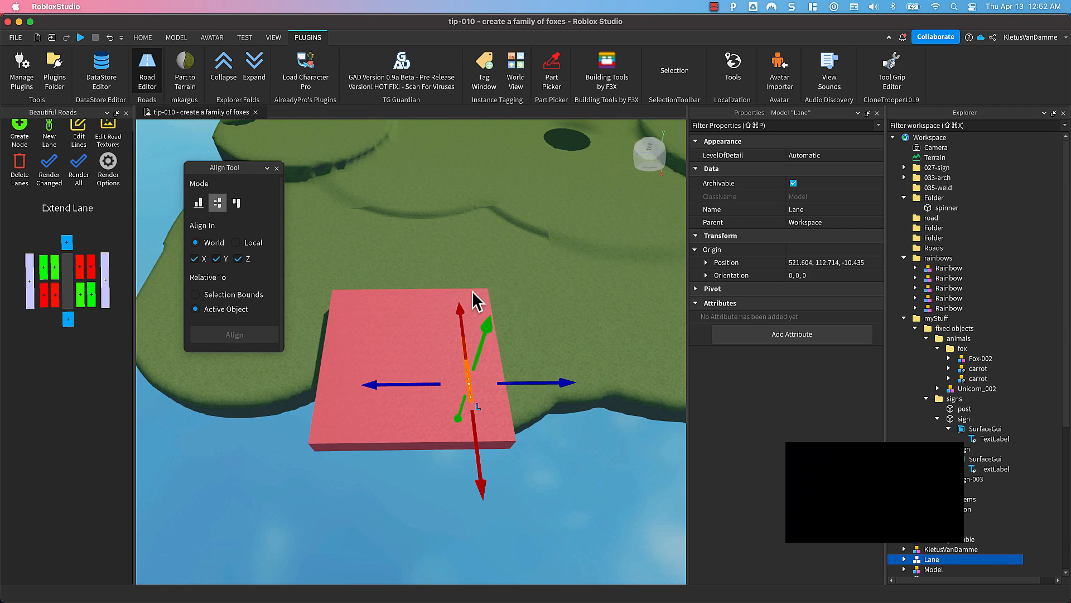
pyautogui.click(104, 278)
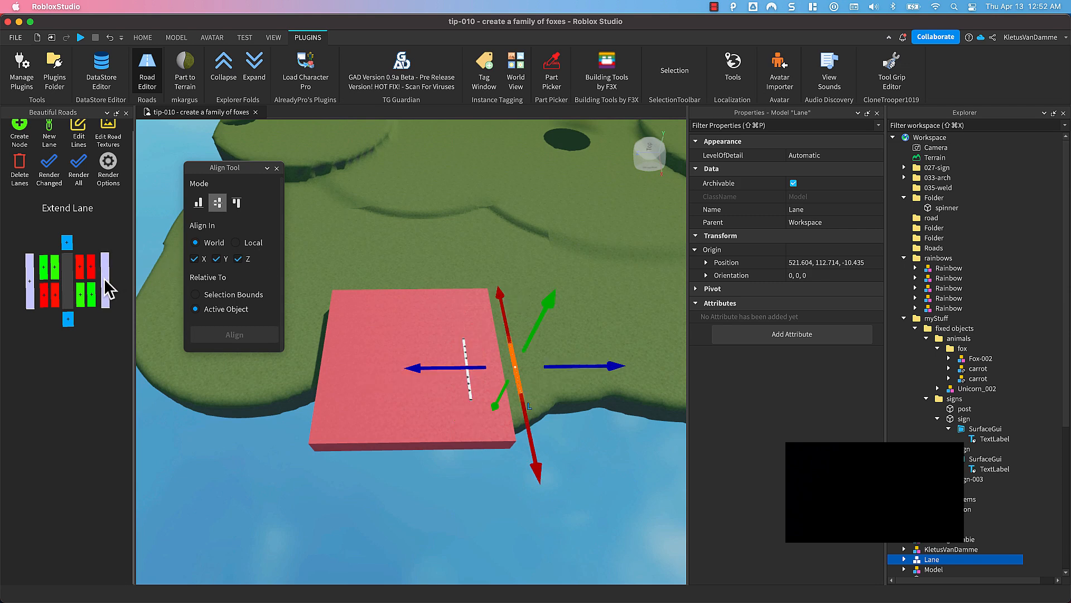
pyautogui.click(104, 279)
pyautogui.click(104, 278)
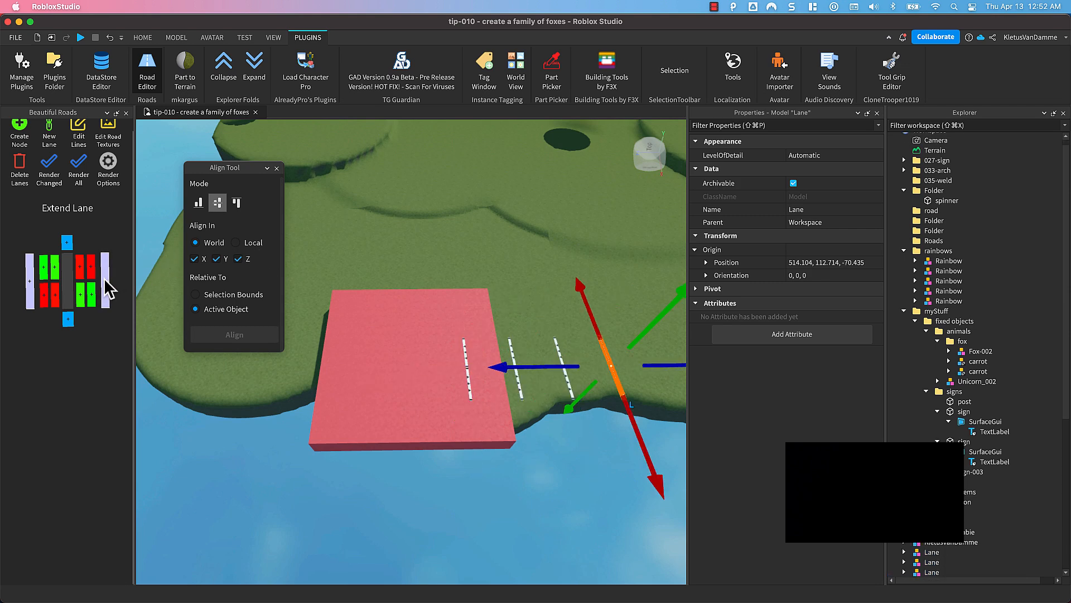
pyautogui.click(104, 278)
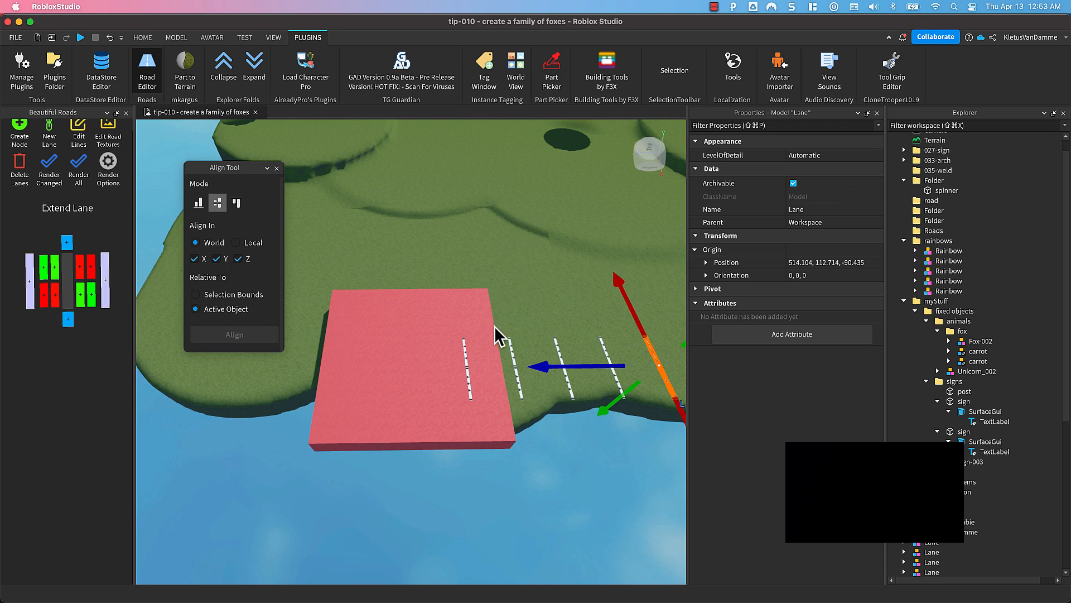
# Group all five lanes as a folder and expand the folder in the workspace tree.
pyautogui.moveTo(494, 326); pyautogui.dragTo(490, 289, button='right')
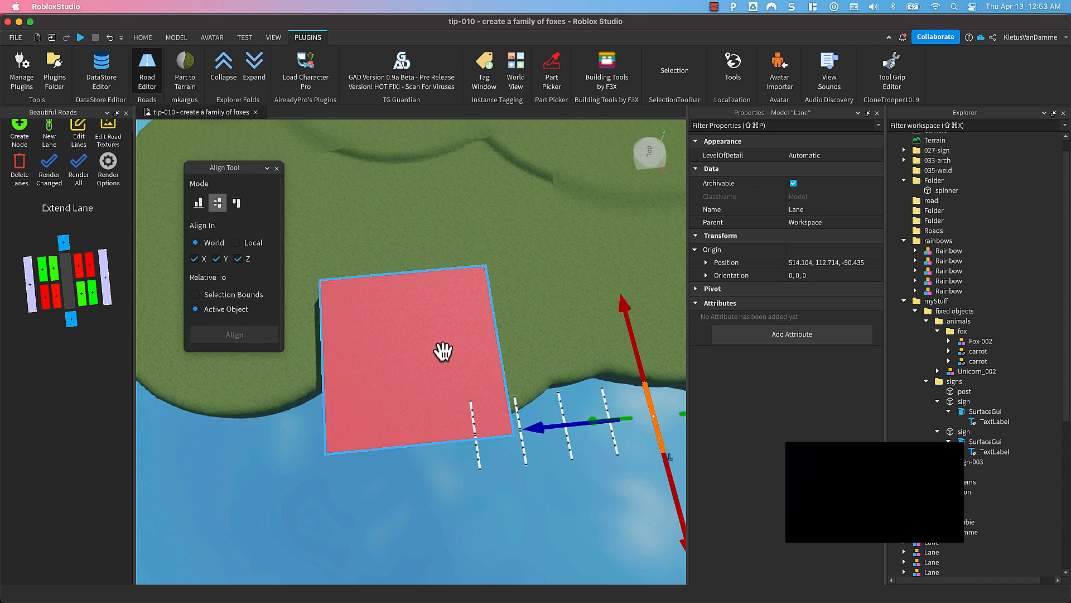
pyautogui.moveTo(619, 357); pyautogui.dragTo(518, 454)
pyautogui.moveTo(569, 339); pyautogui.dragTo(558, 326, button='middle')
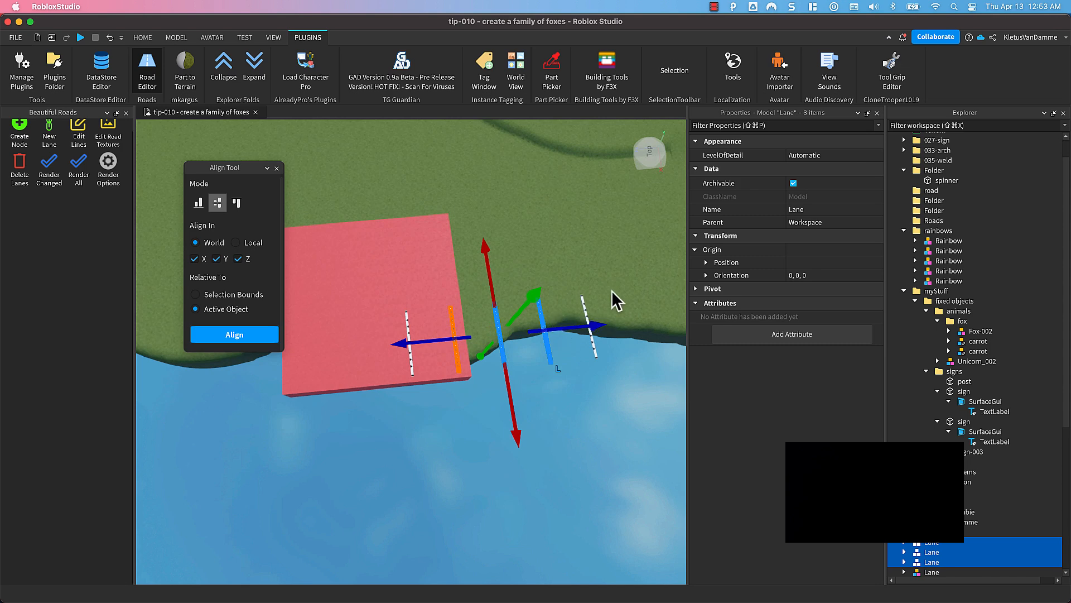
pyautogui.click(611, 264)
pyautogui.moveTo(612, 267); pyautogui.dragTo(377, 394)
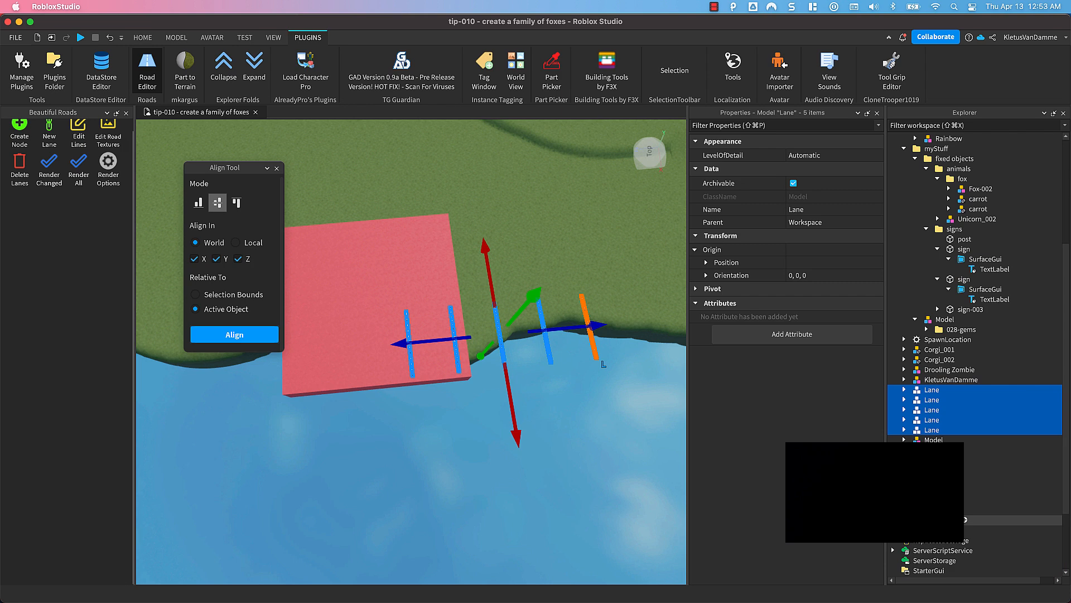
pyautogui.rightClick(933, 431)
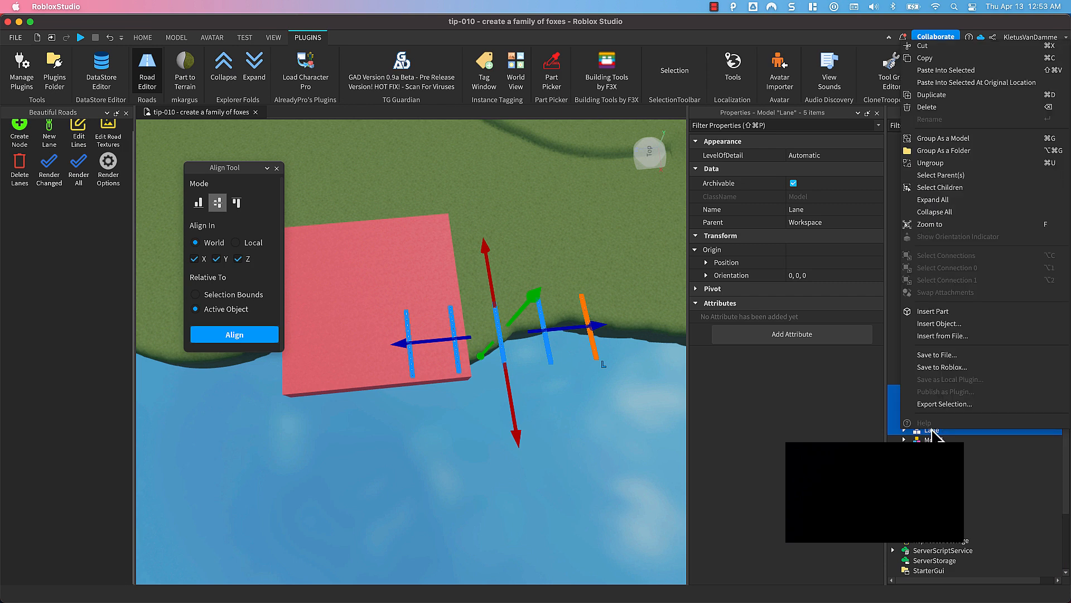
pyautogui.click(943, 151)
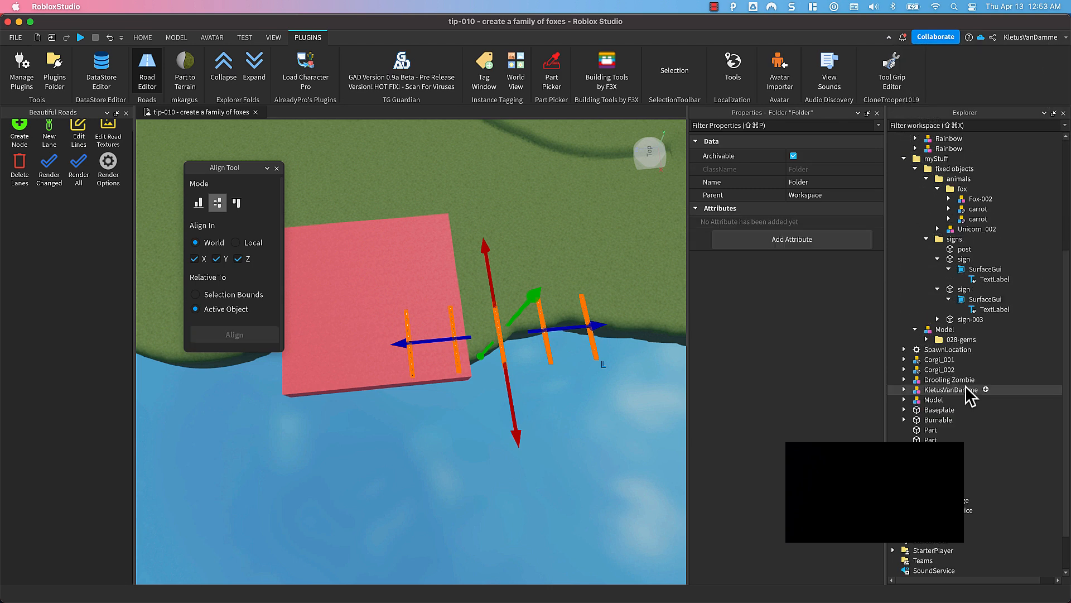
pyautogui.scroll(5, 991, 225)
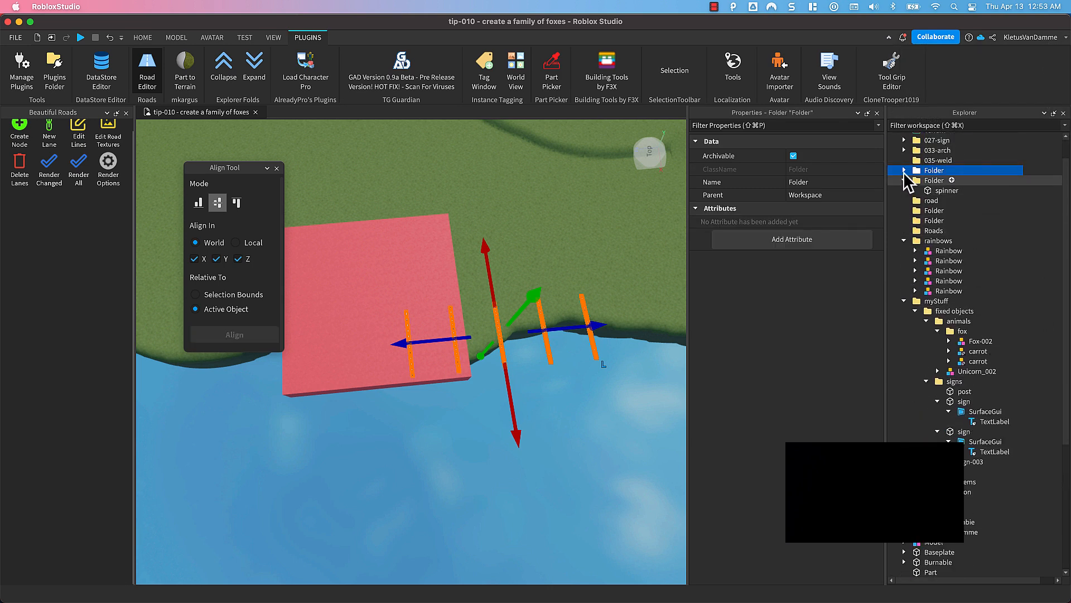
pyautogui.click(904, 171)
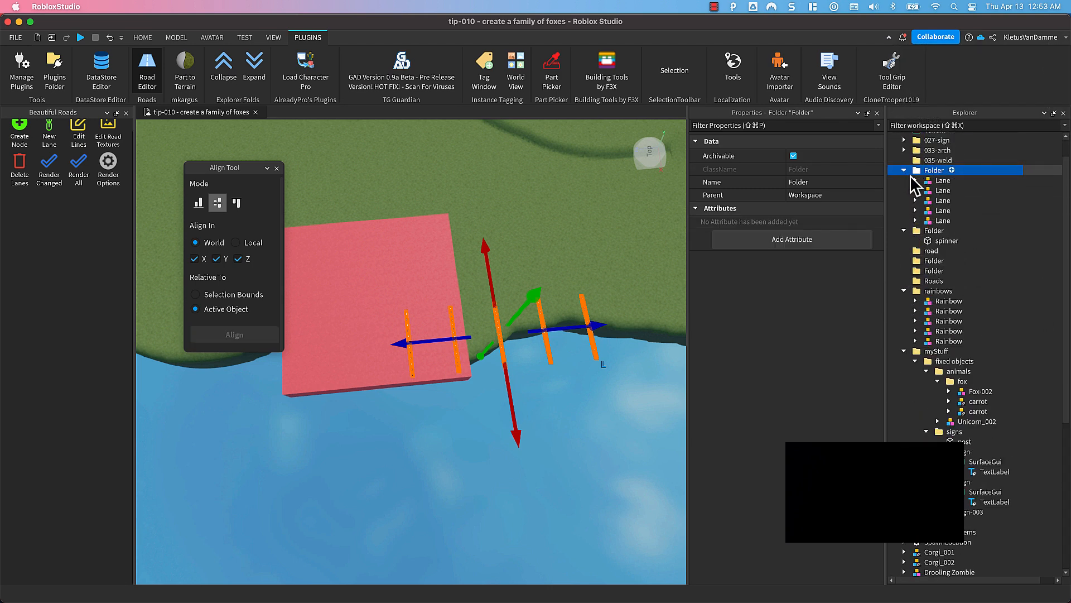
# Rename the last lane in the new folder Lane-01 and the one listed above it Lane-02.
pyautogui.click(944, 180)
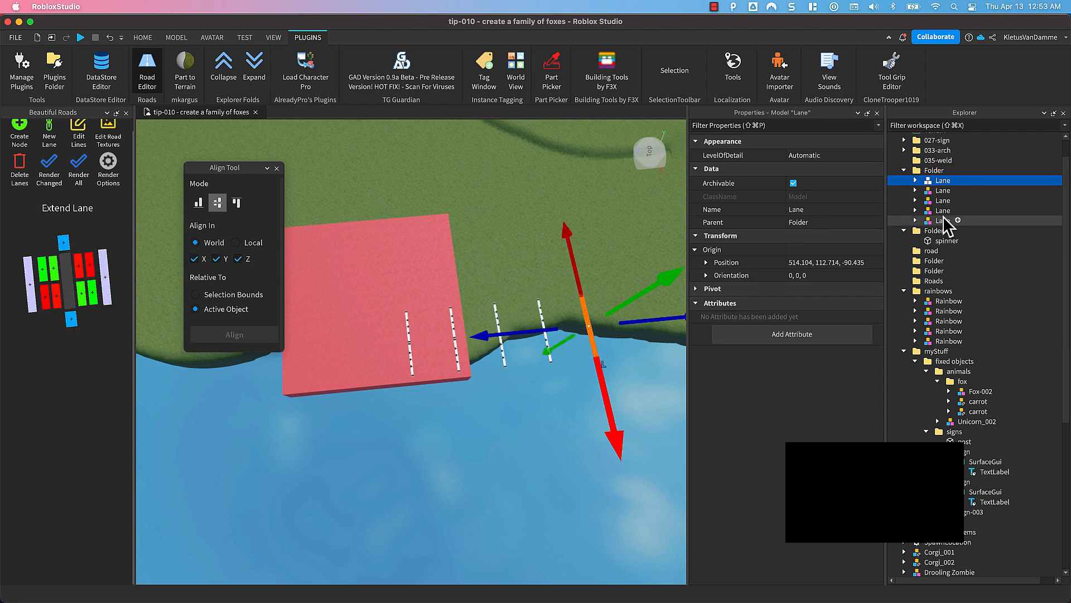
pyautogui.keyDown('shift'); pyautogui.click(943, 218); pyautogui.keyUp('shift')
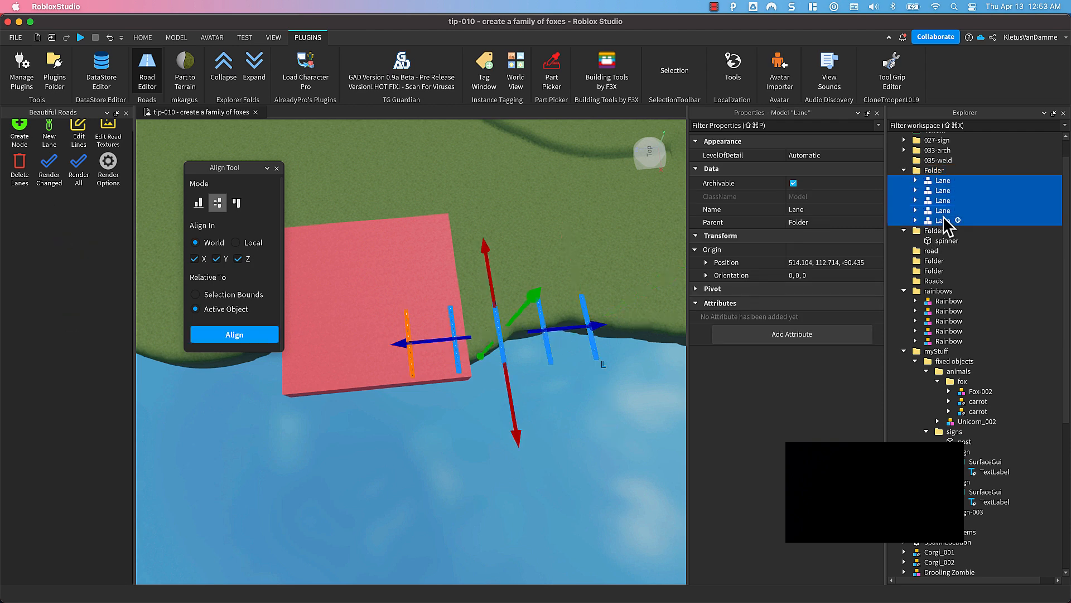
pyautogui.click(944, 181)
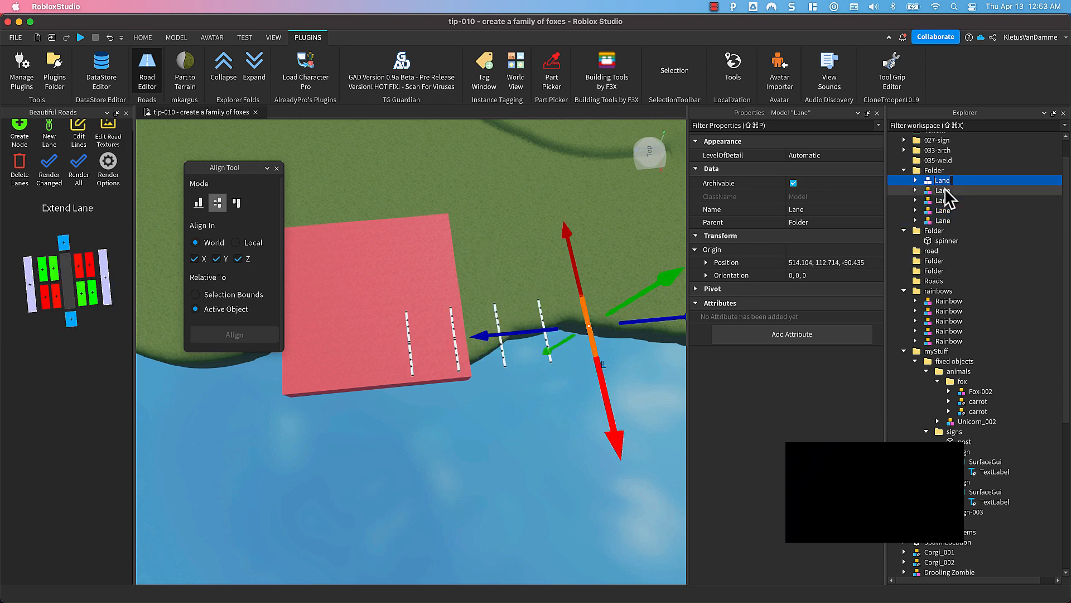
pyautogui.click(945, 220)
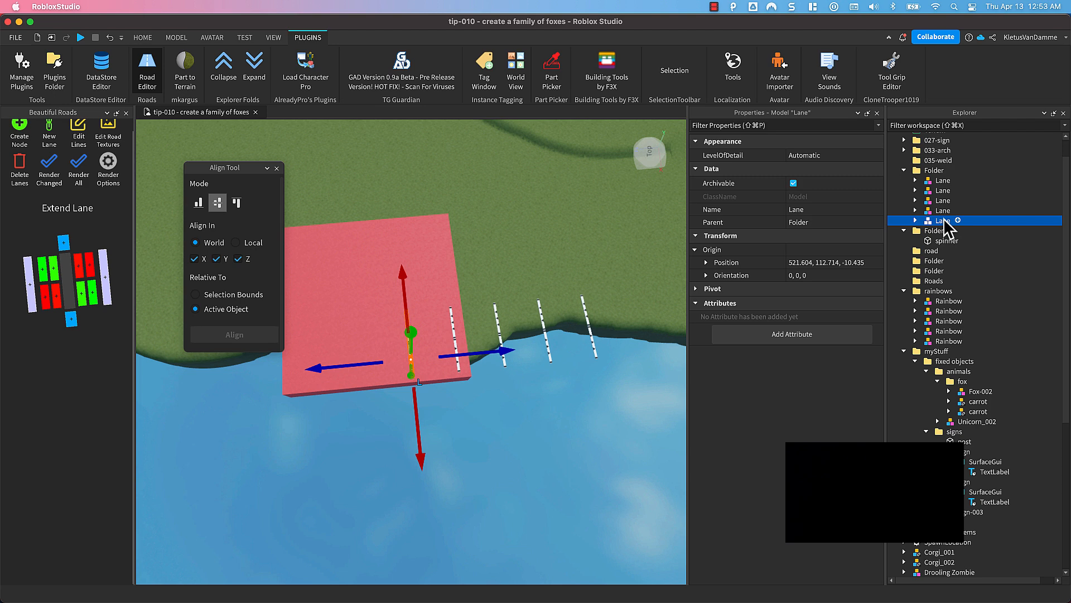
pyautogui.write('01')
pyautogui.press('Return')
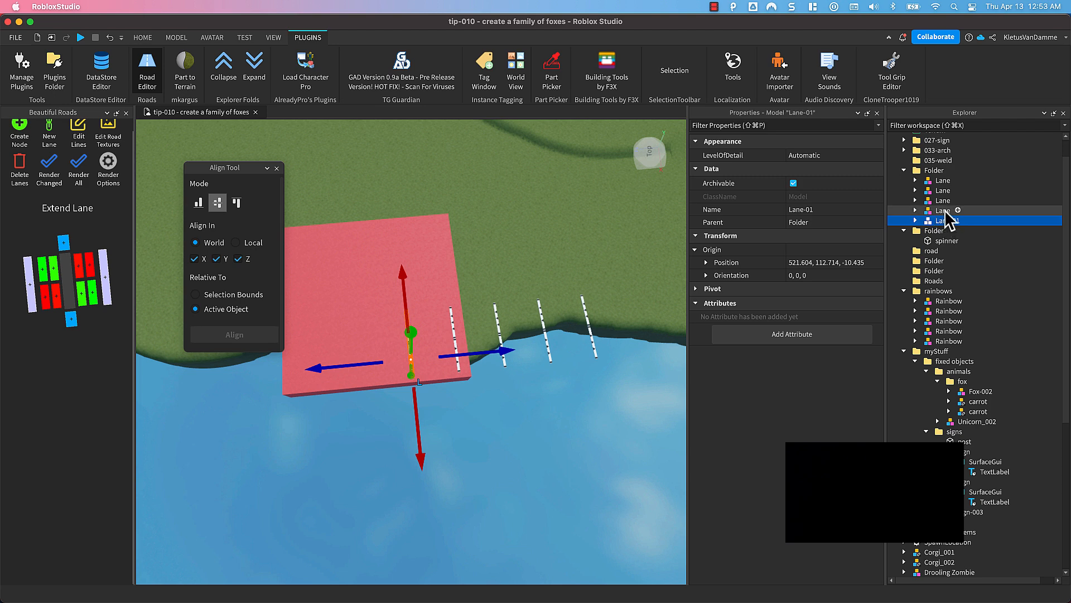
pyautogui.click(943, 208)
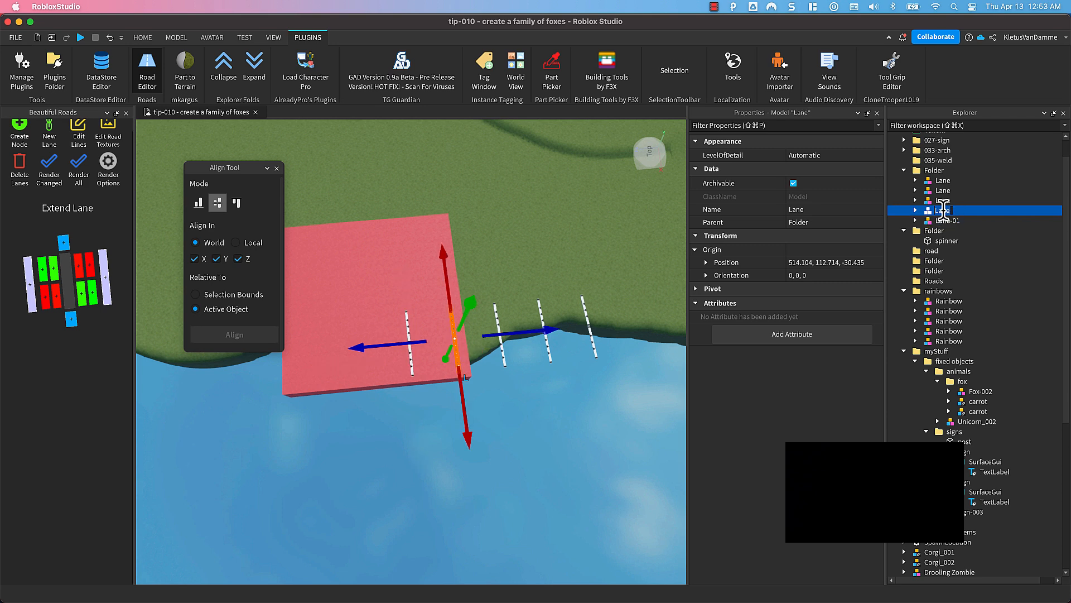
pyautogui.press('Return')
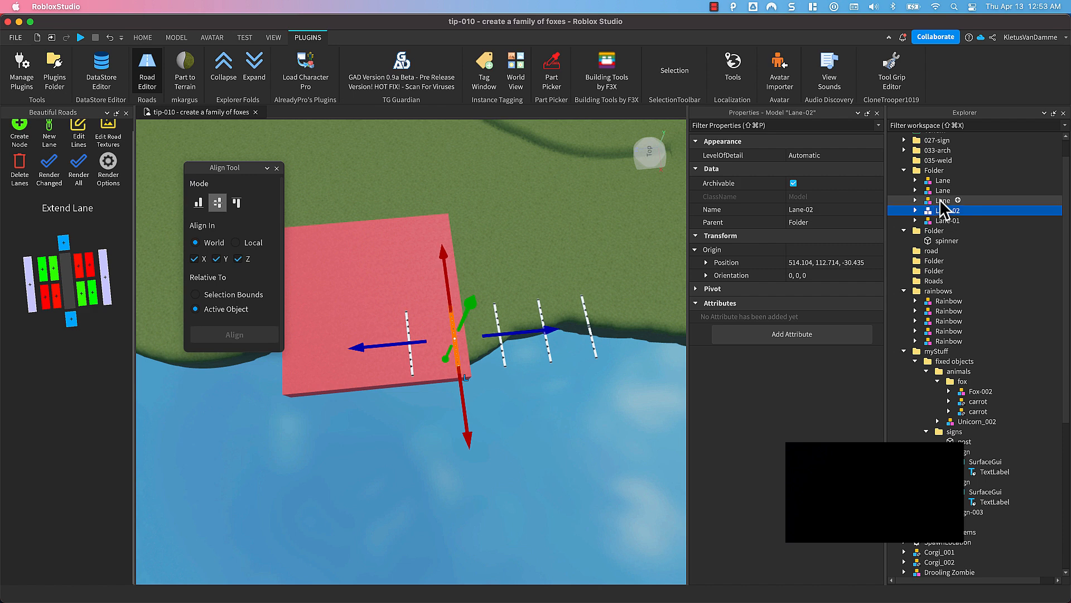
# Rename the lane listed directly above Lane-02 as Lane-04.
pyautogui.click(939, 200)
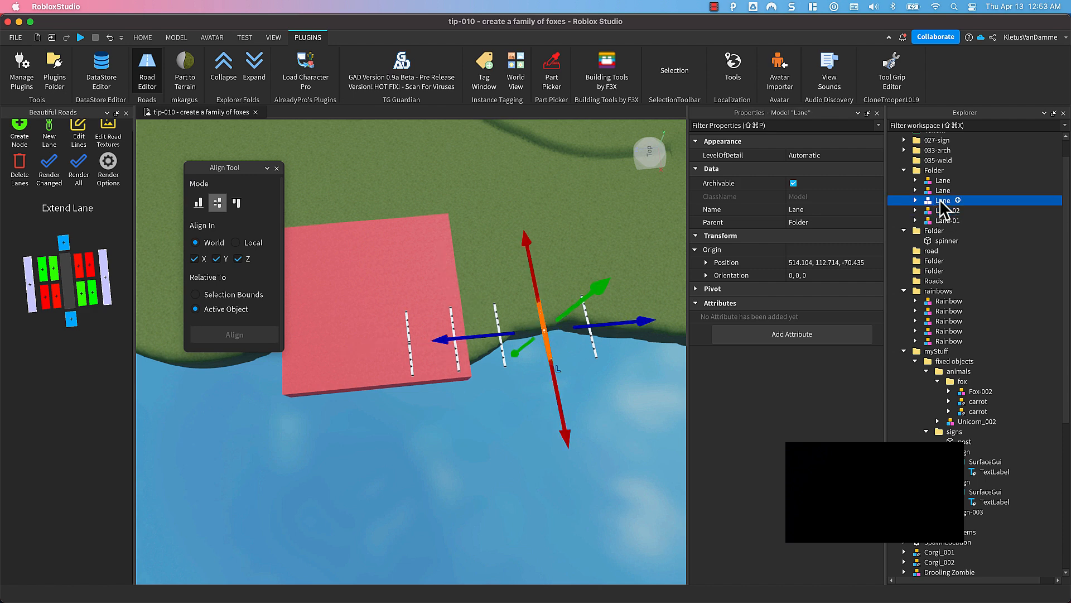
pyautogui.click(940, 199)
pyautogui.write('Lane-04')
pyautogui.press('Return')
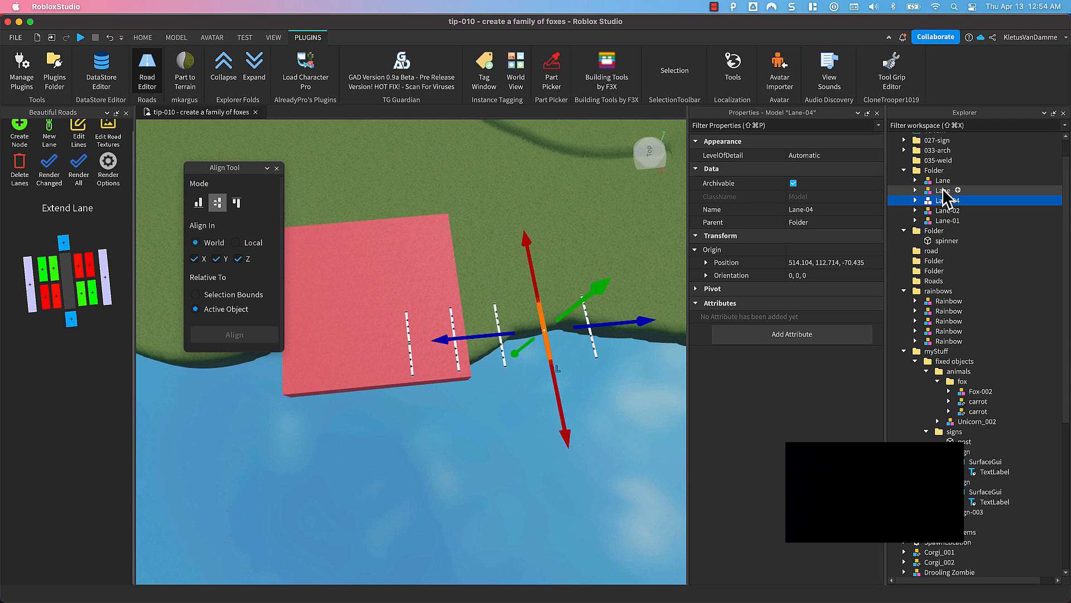
# Rename the middle lane of the row, listed second in the folder, as Lane-03.
pyautogui.click(942, 190)
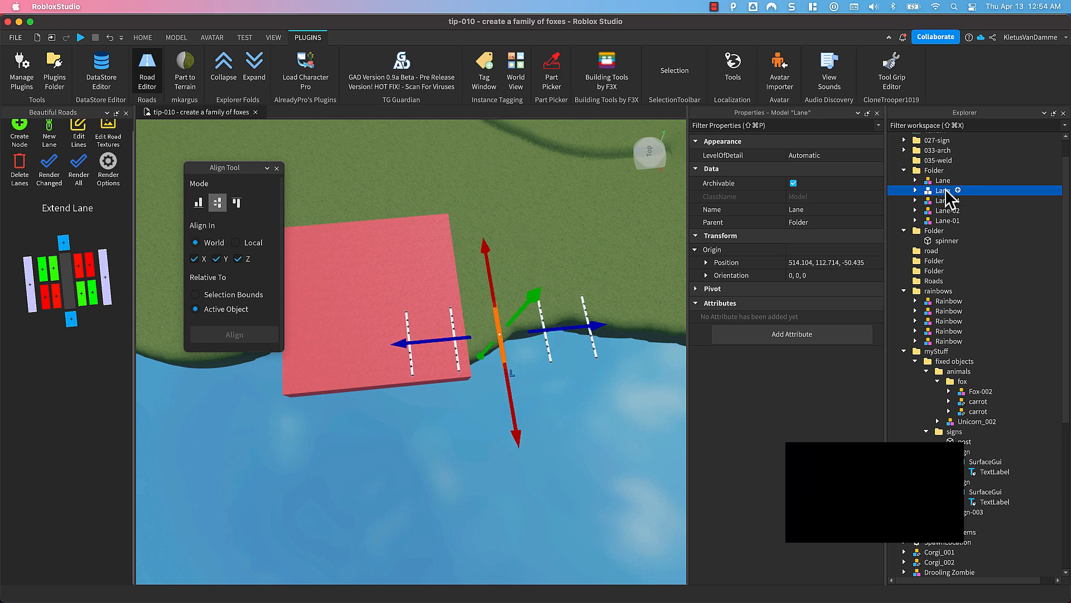
pyautogui.click(946, 190)
pyautogui.doubleClick(945, 189)
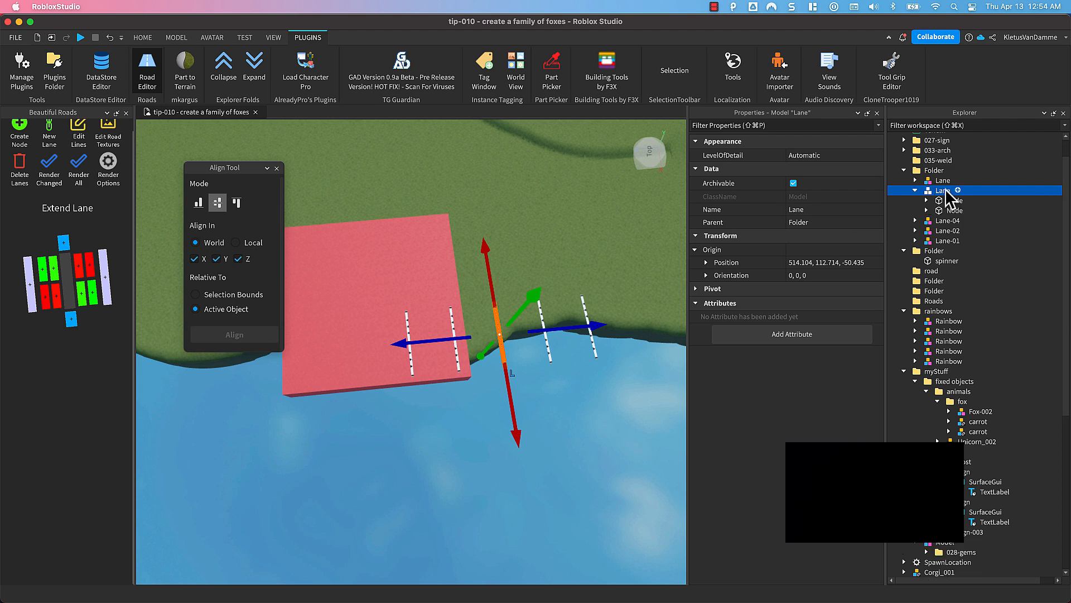
pyautogui.click(915, 190)
pyautogui.press('f')
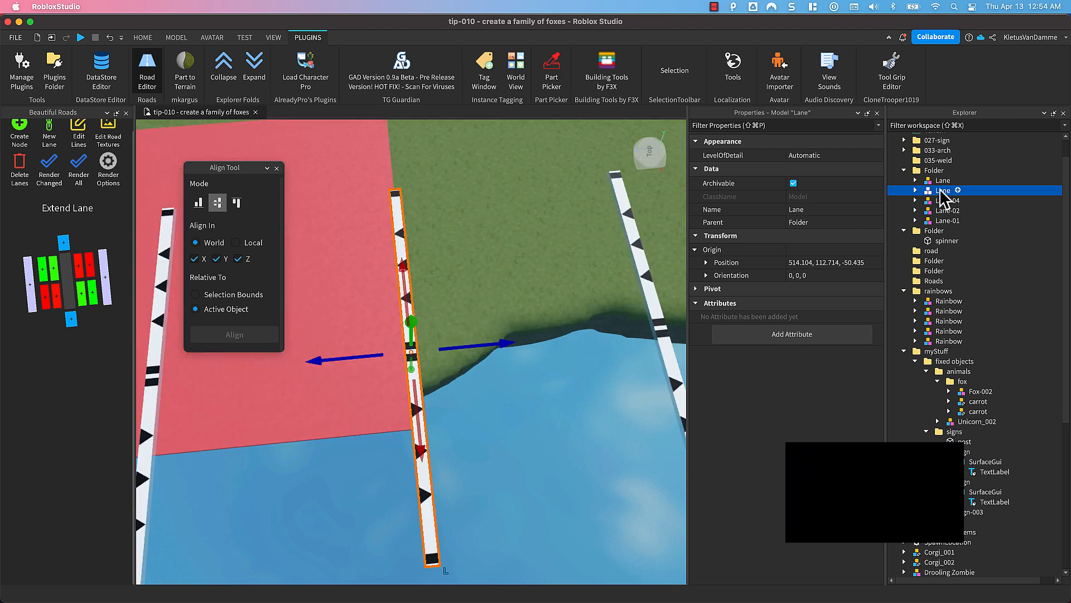
pyautogui.click(939, 189)
pyautogui.write('Lane-03')
pyautogui.press('Return')
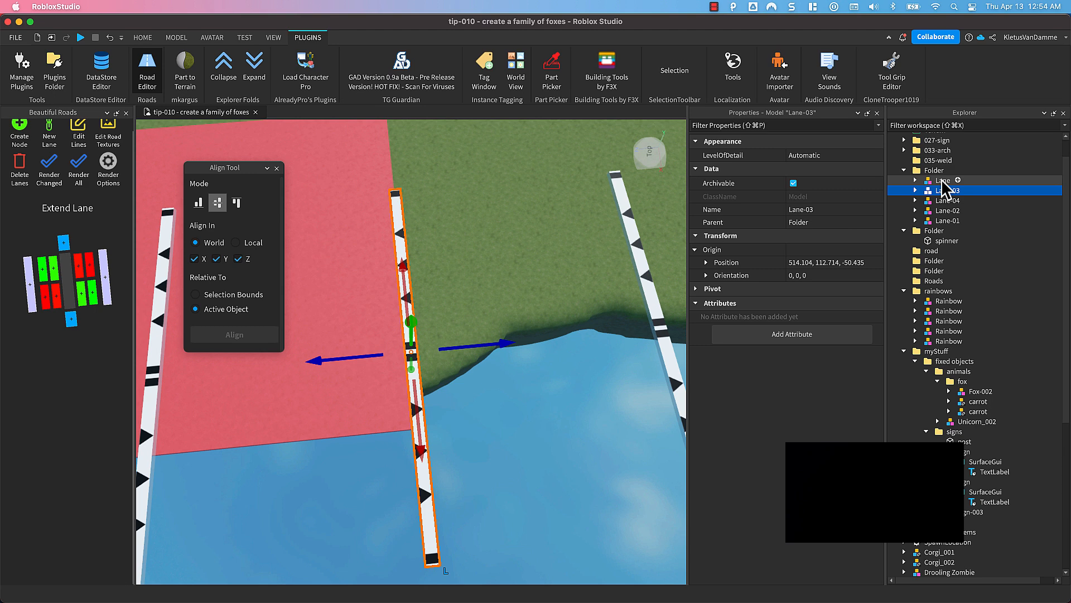
# Rename the remaining lane, farthest from the pink platform, as Lane-05.
pyautogui.click(942, 180)
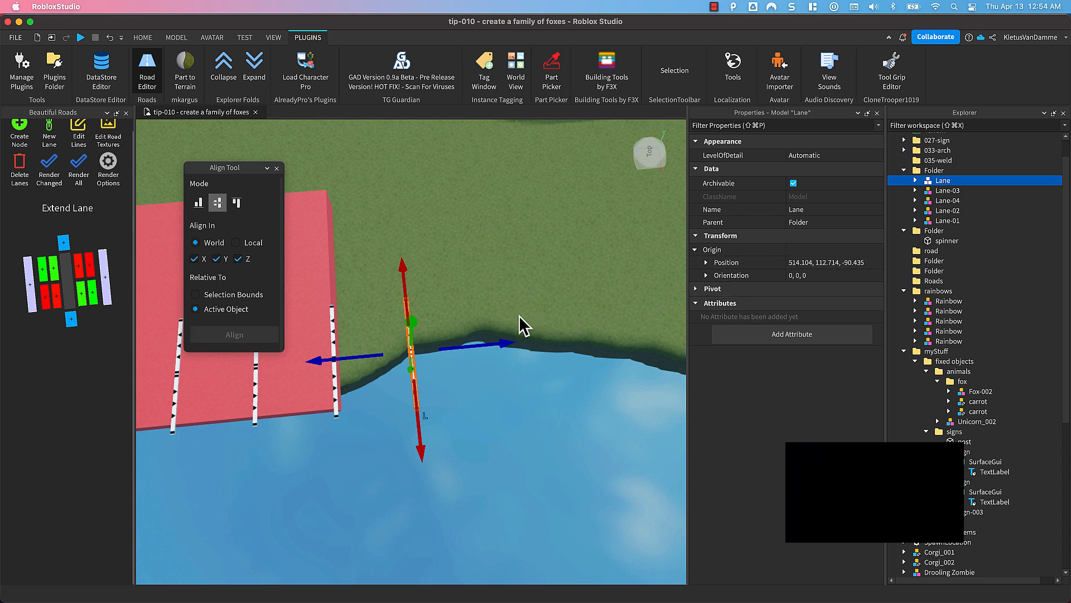
pyautogui.press('a')
pyautogui.moveTo(494, 319); pyautogui.dragTo(511, 320, button='right')
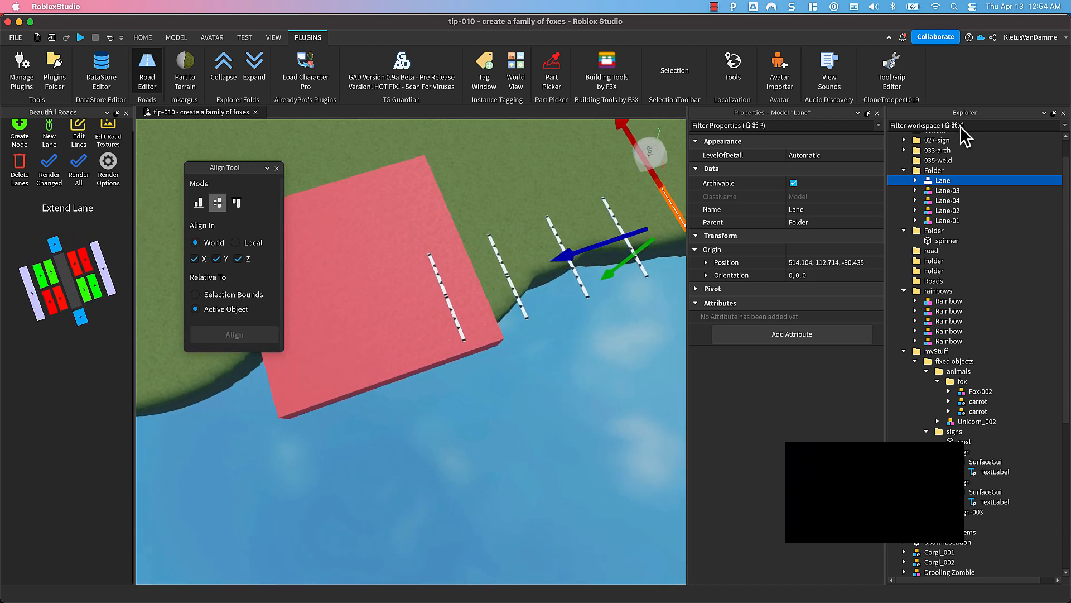
pyautogui.doubleClick(943, 181)
pyautogui.write('-05')
pyautogui.press('Return')
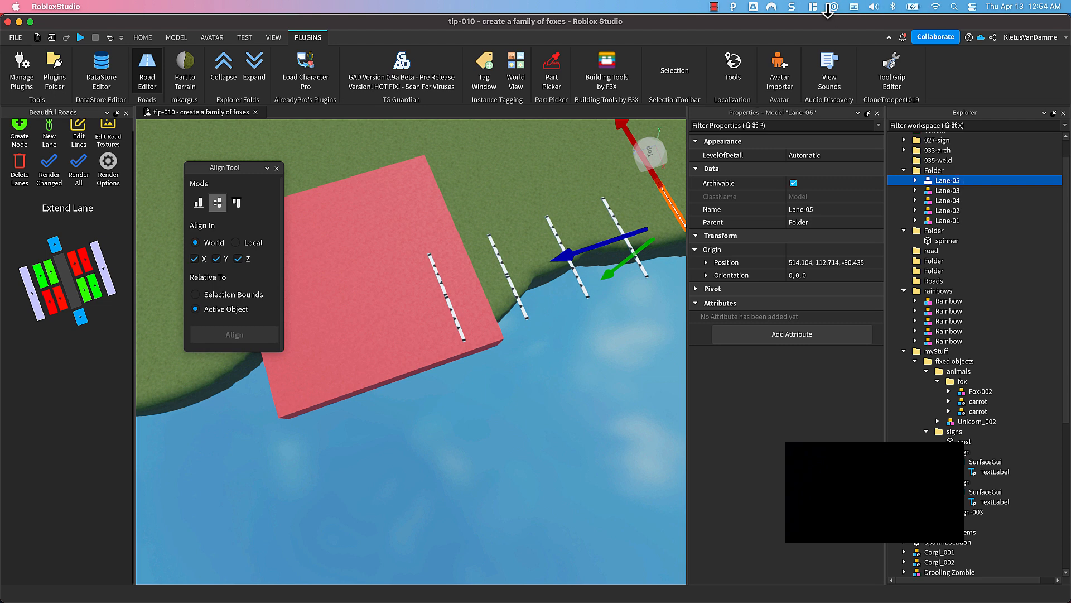
pyautogui.click(713, 8)
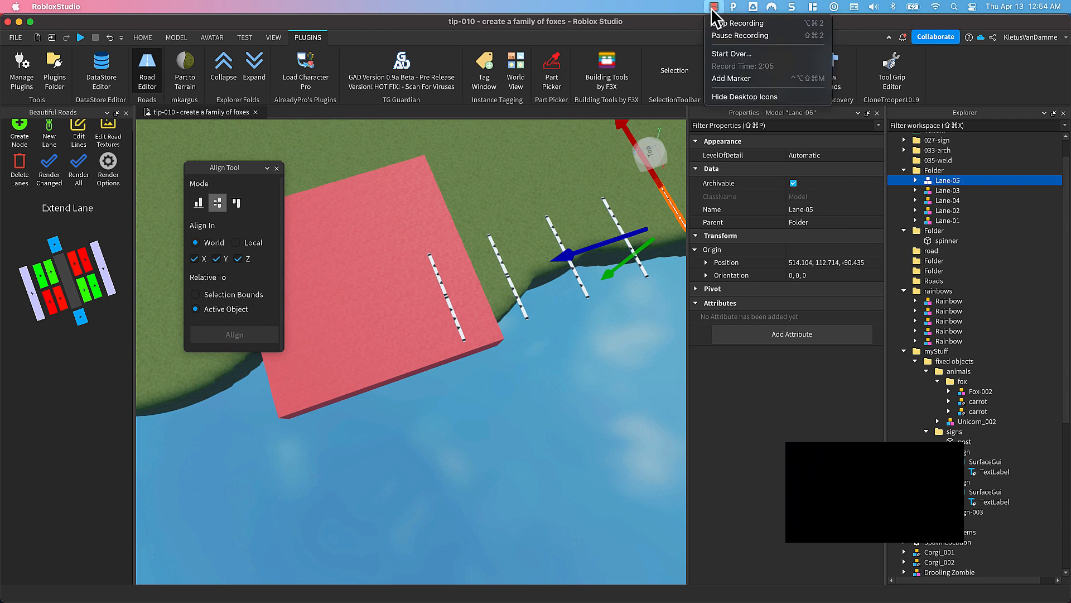
pyautogui.click(721, 33)
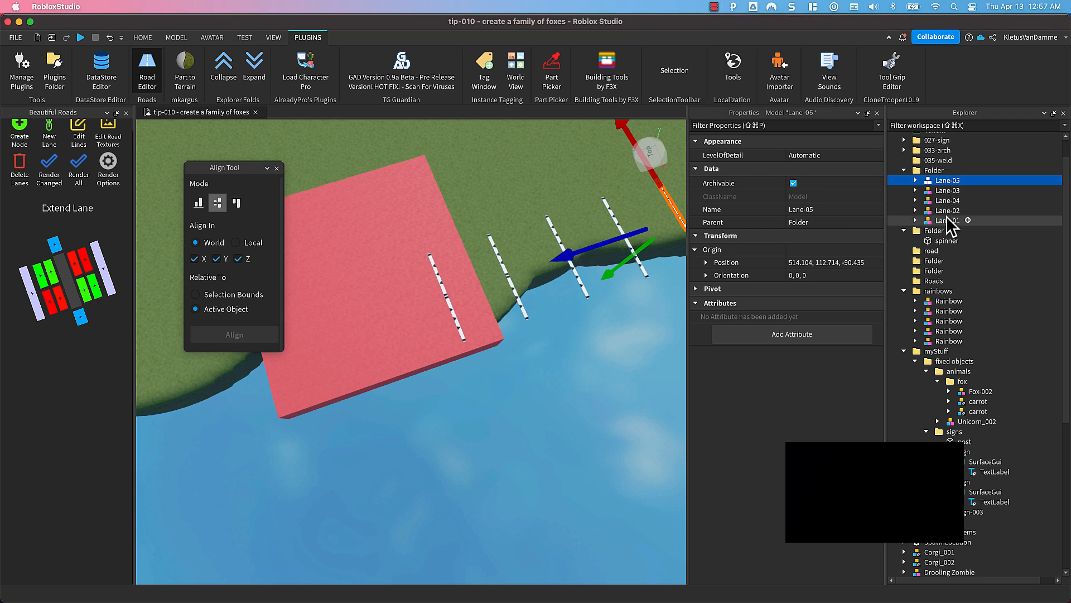
# Center-align the five lanes to the spinner part as active object on world X, Y and Z, and select only the spinner.
pyautogui.keyDown('shift'); pyautogui.click(947, 221); pyautogui.keyUp('shift')
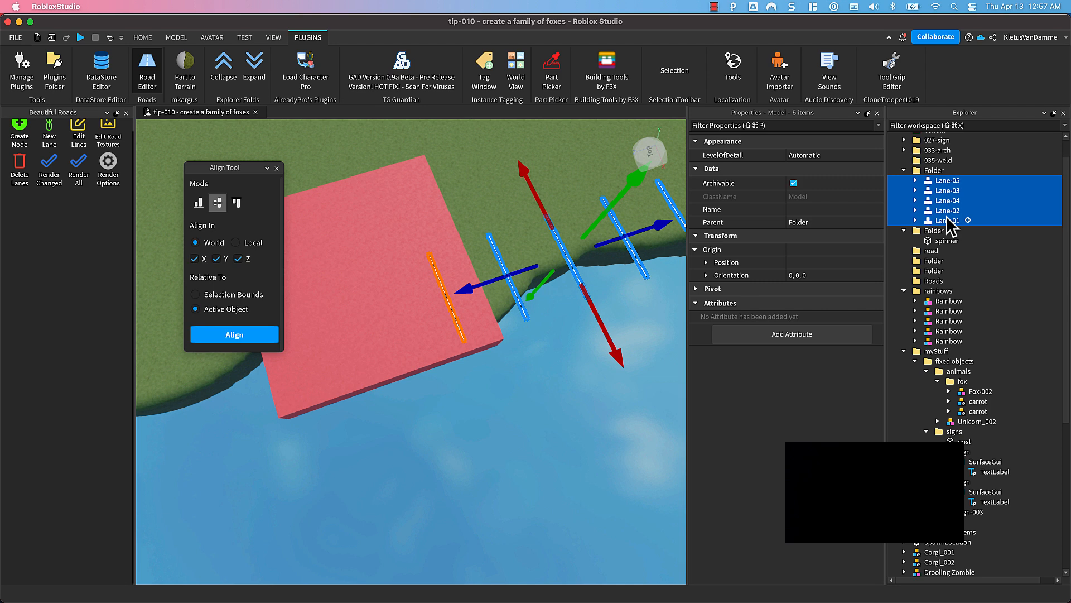
pyautogui.keyDown('super'); pyautogui.click(929, 240); pyautogui.keyUp('super')
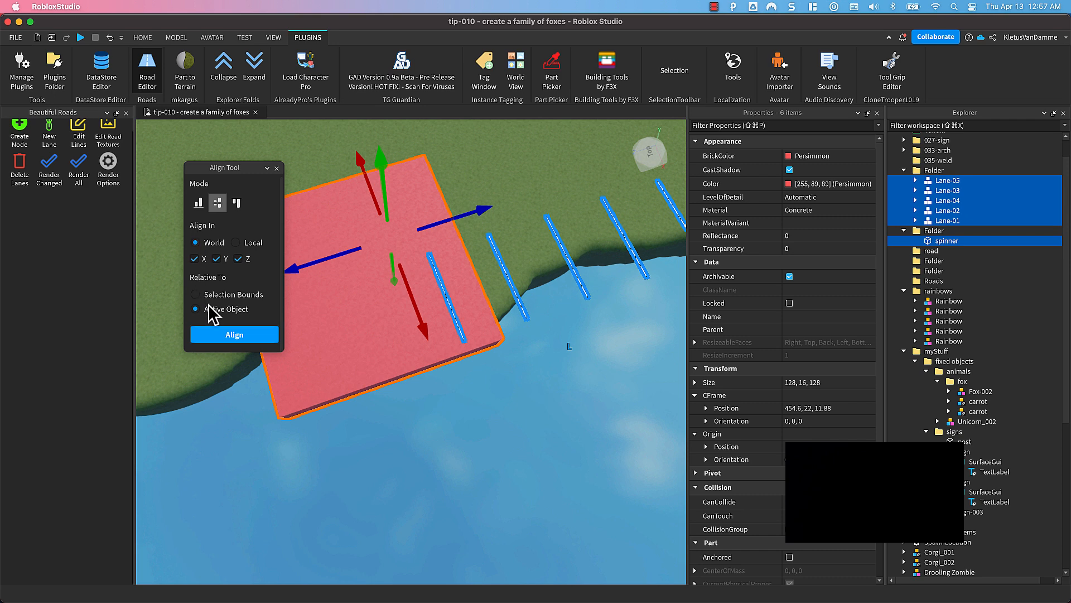
pyautogui.click(235, 333)
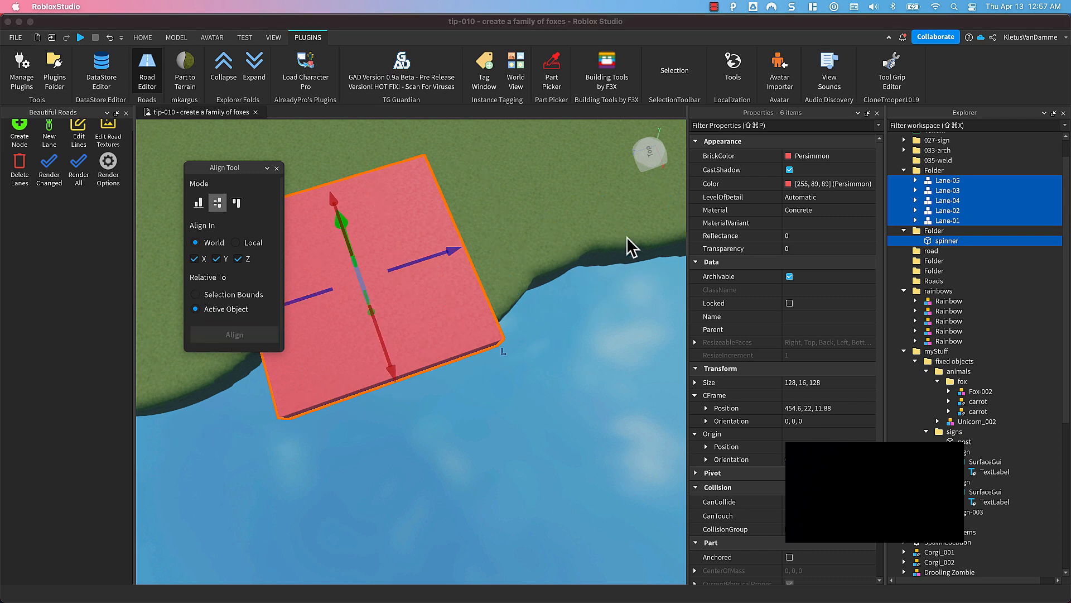
pyautogui.doubleClick(943, 239)
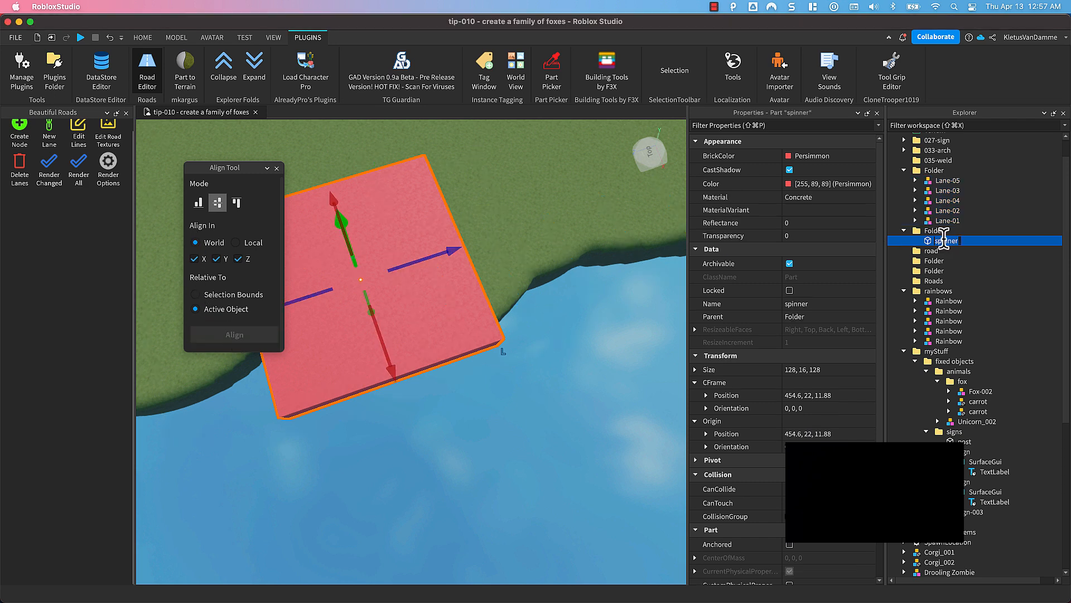
# Raise the five lanes together above the spinner platform's top surface, to a Y position of about 30.84.
pyautogui.click(940, 221)
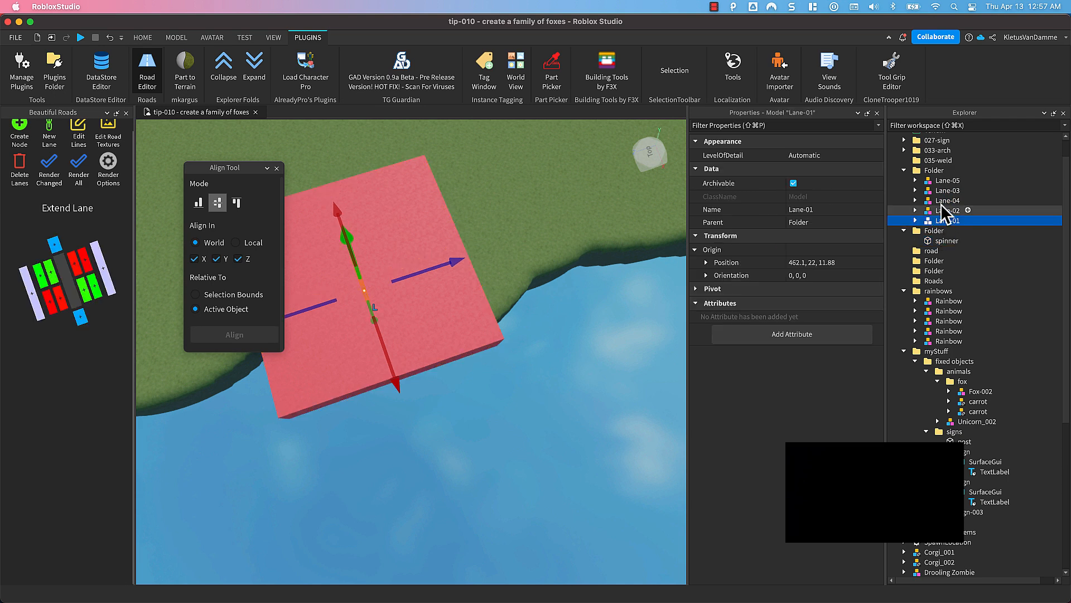
pyautogui.keyDown('shift'); pyautogui.click(939, 182); pyautogui.keyUp('shift')
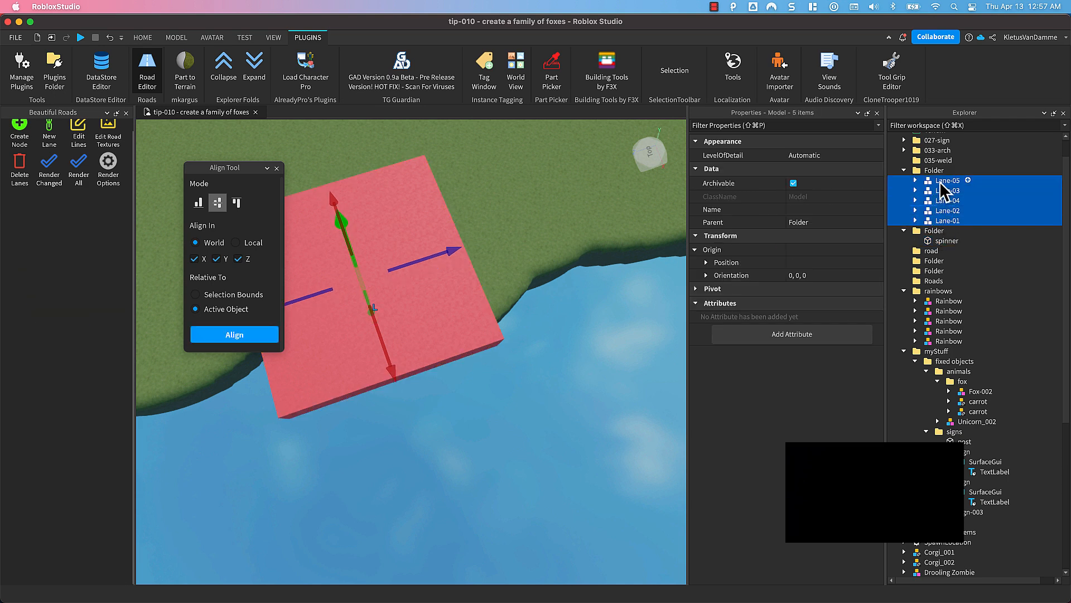
pyautogui.press('f')
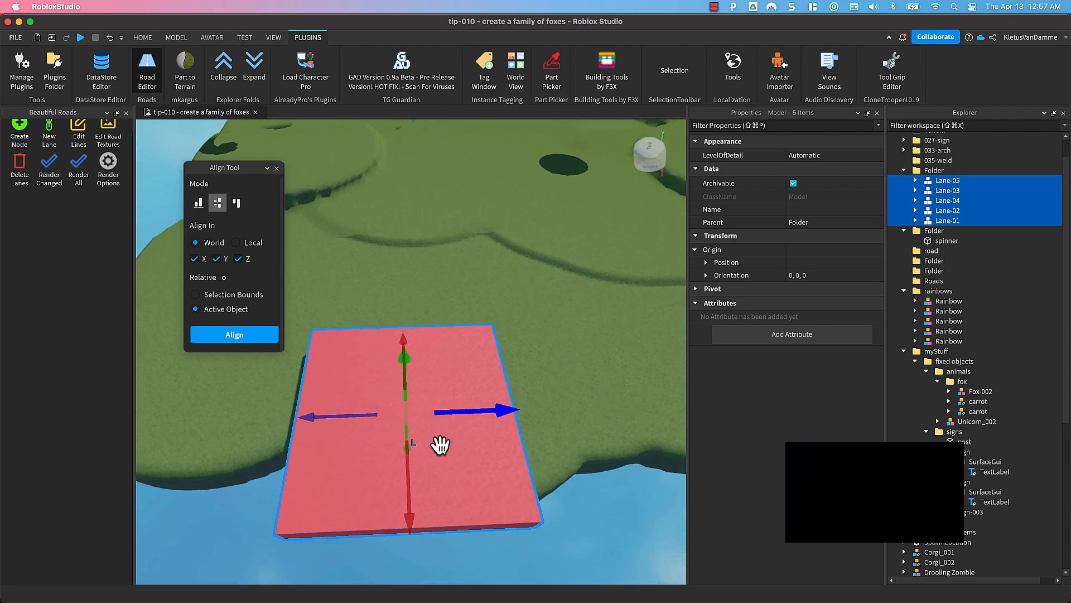
pyautogui.scroll(5, 432, 446)
pyautogui.moveTo(396, 480); pyautogui.dragTo(373, 324, button='right')
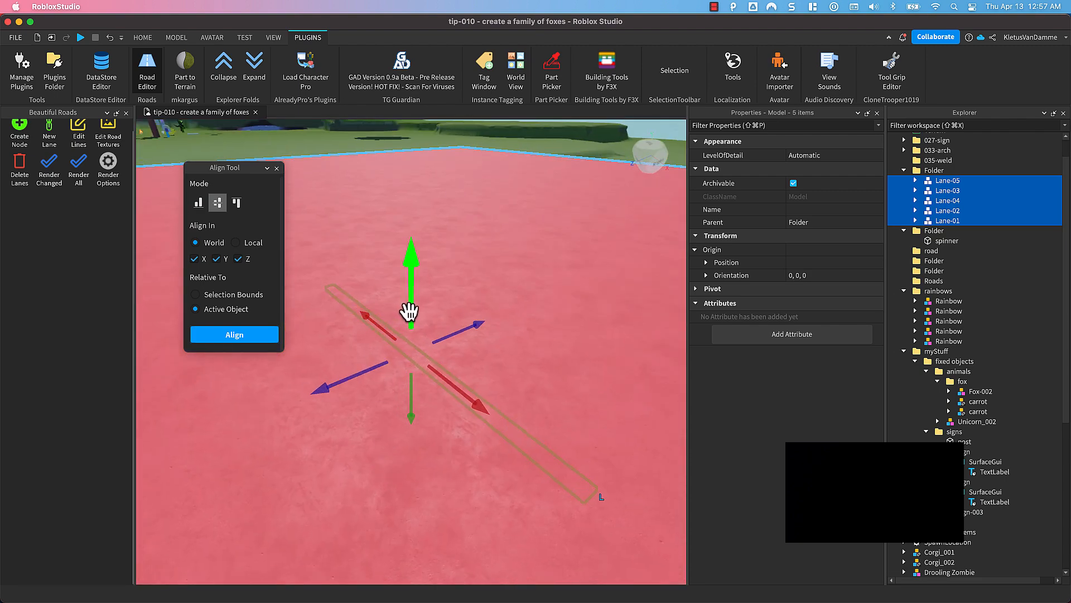
pyautogui.moveTo(410, 311); pyautogui.dragTo(425, 188)
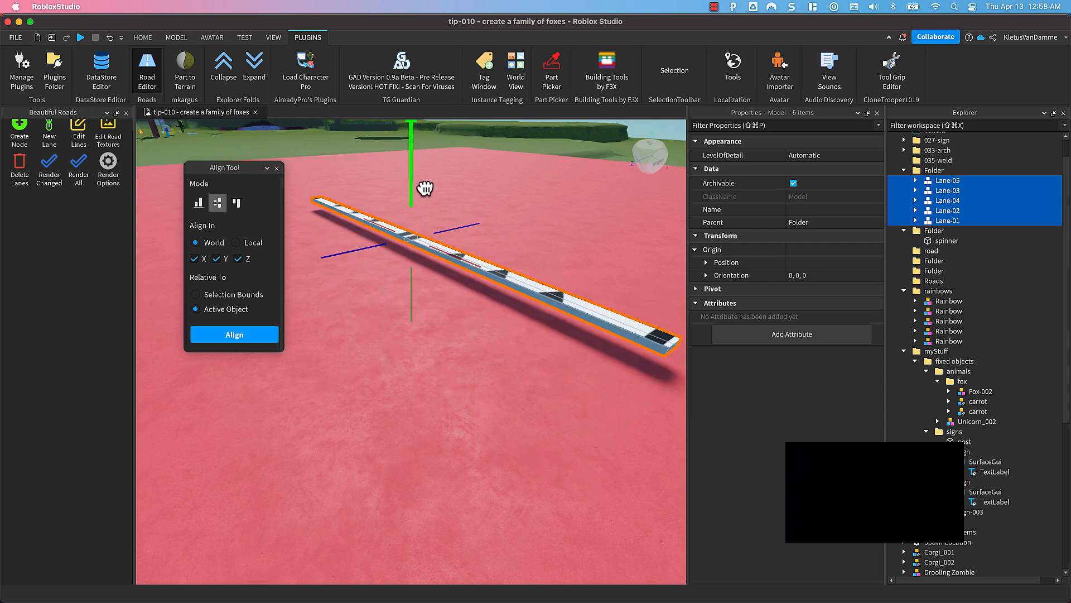
# Shift the five lanes along the X axis toward the platform's edge, to about X 413.52, and view them from the top.
pyautogui.moveTo(463, 188); pyautogui.dragTo(470, 277, button='right')
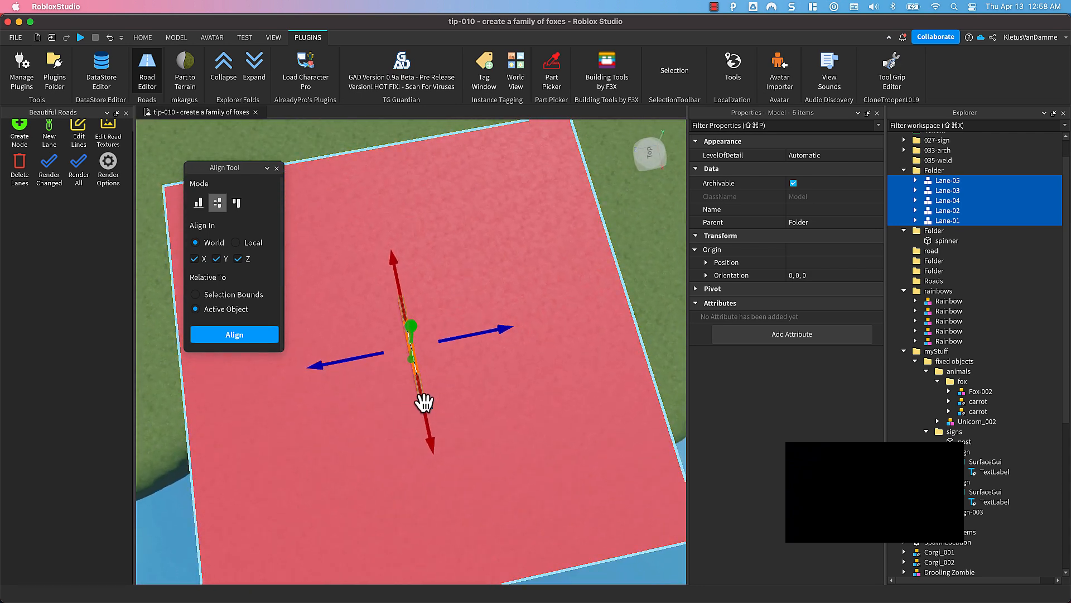
pyautogui.moveTo(423, 409); pyautogui.dragTo(394, 273)
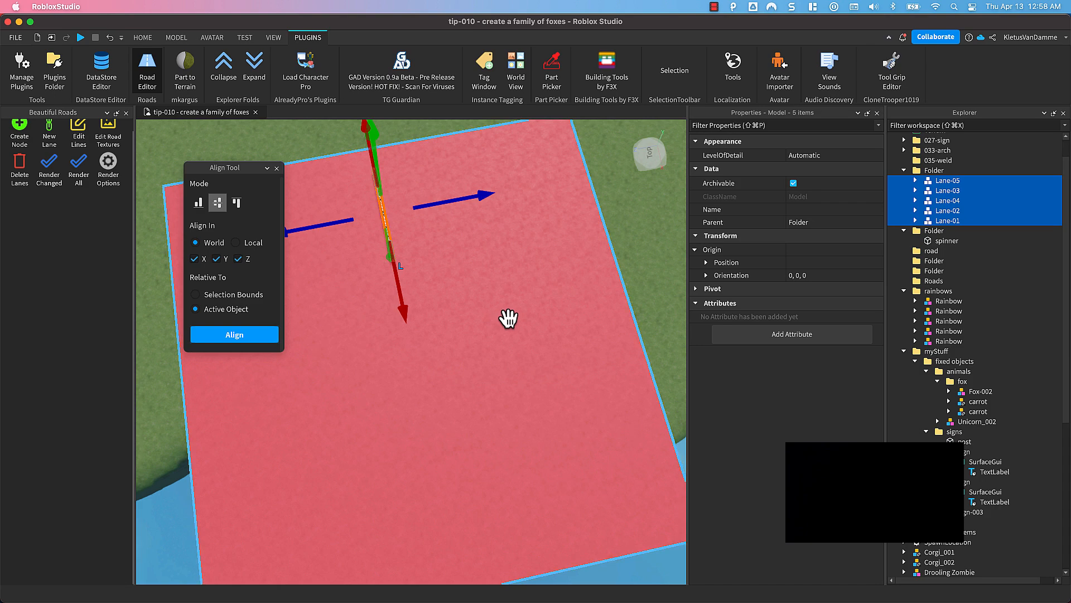
pyautogui.moveTo(500, 302); pyautogui.dragTo(490, 311, button='right')
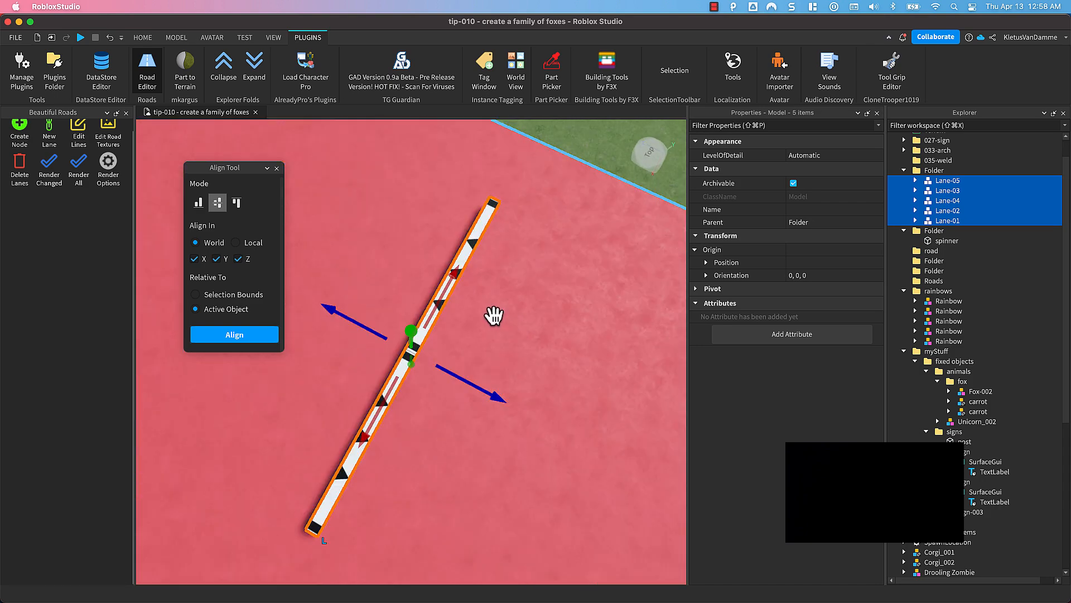
pyautogui.scroll(-5, 550, 282)
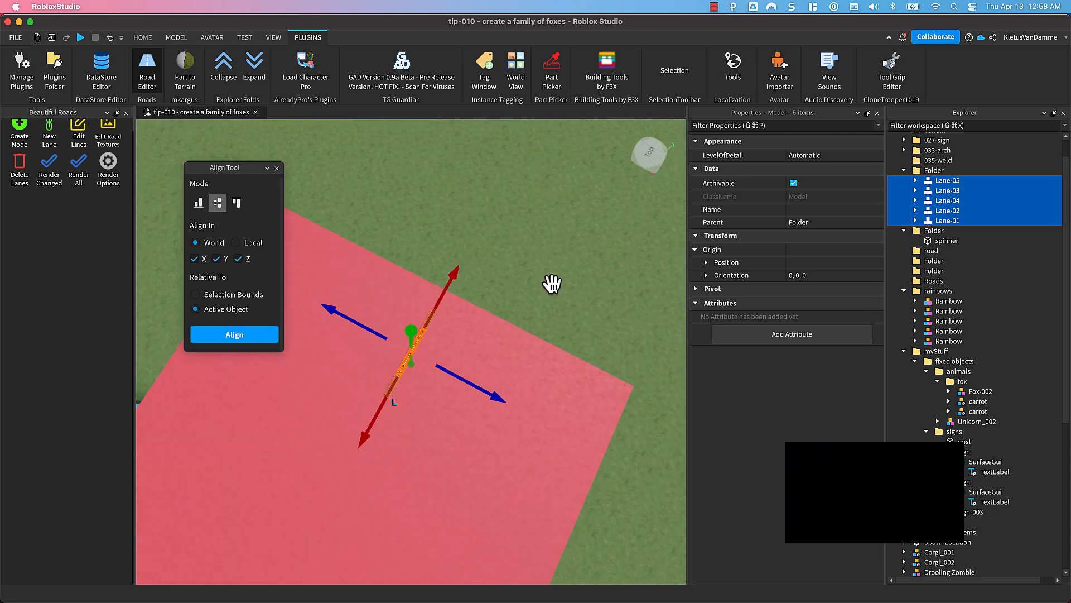
pyautogui.click(649, 165)
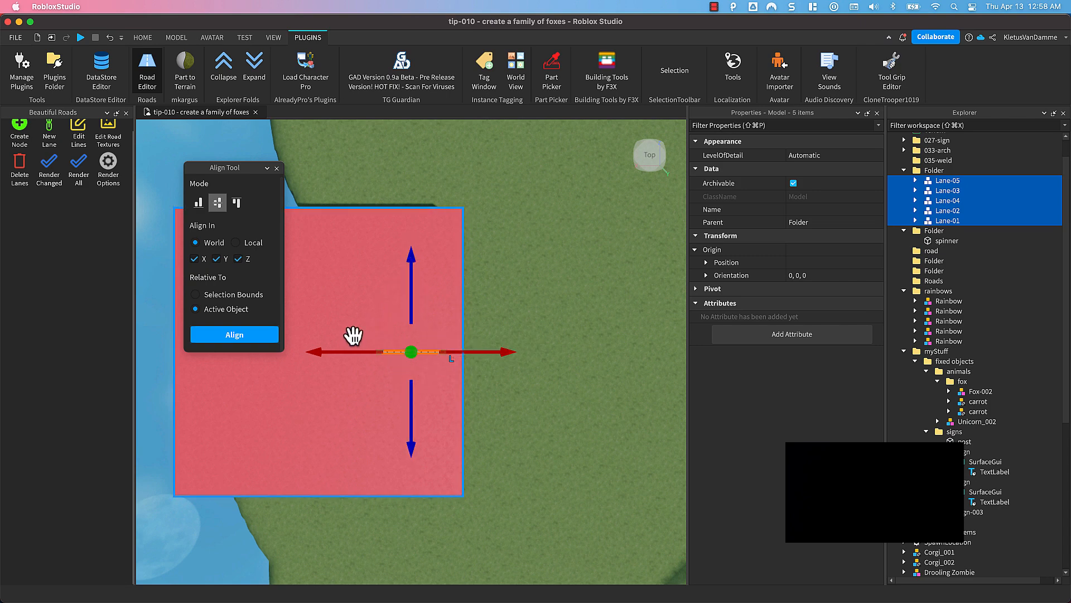
# Set the rotation snap increment to 90°.
pyautogui.click(176, 38)
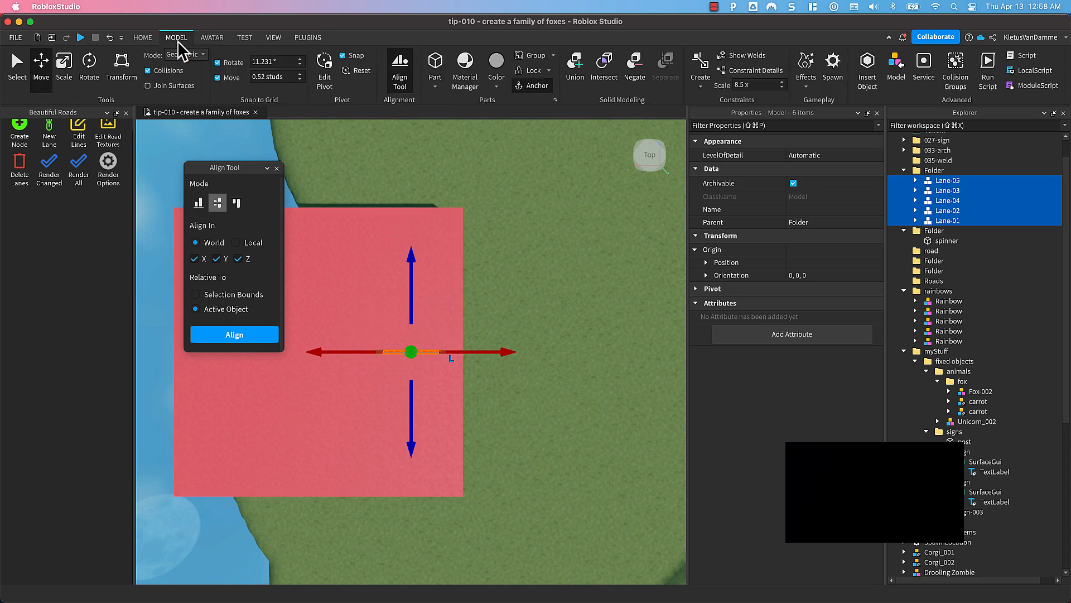
pyautogui.click(265, 62)
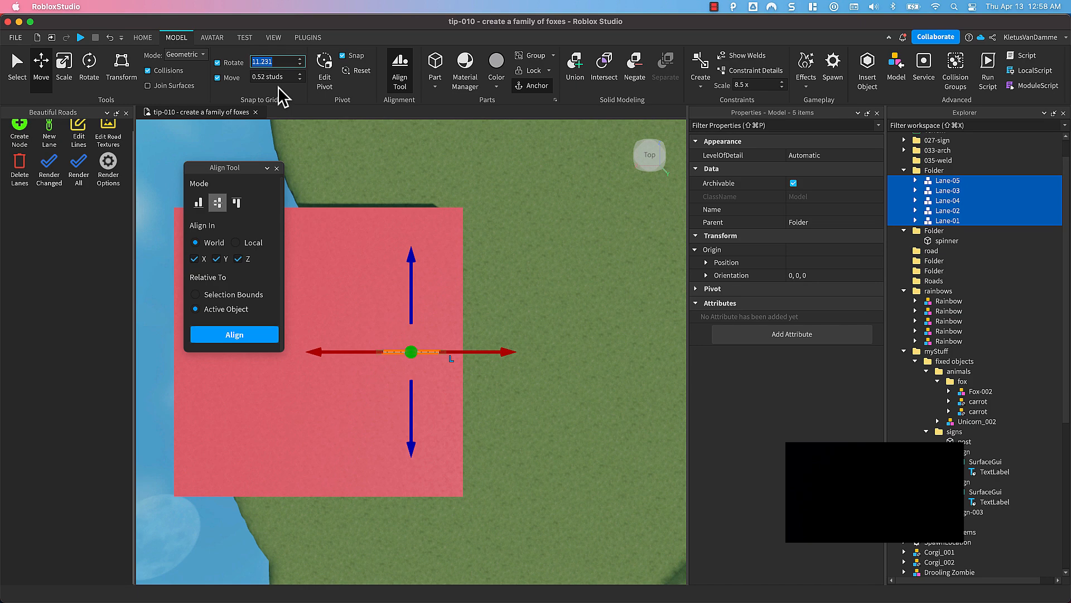
pyautogui.write('90')
pyautogui.press('Tab')
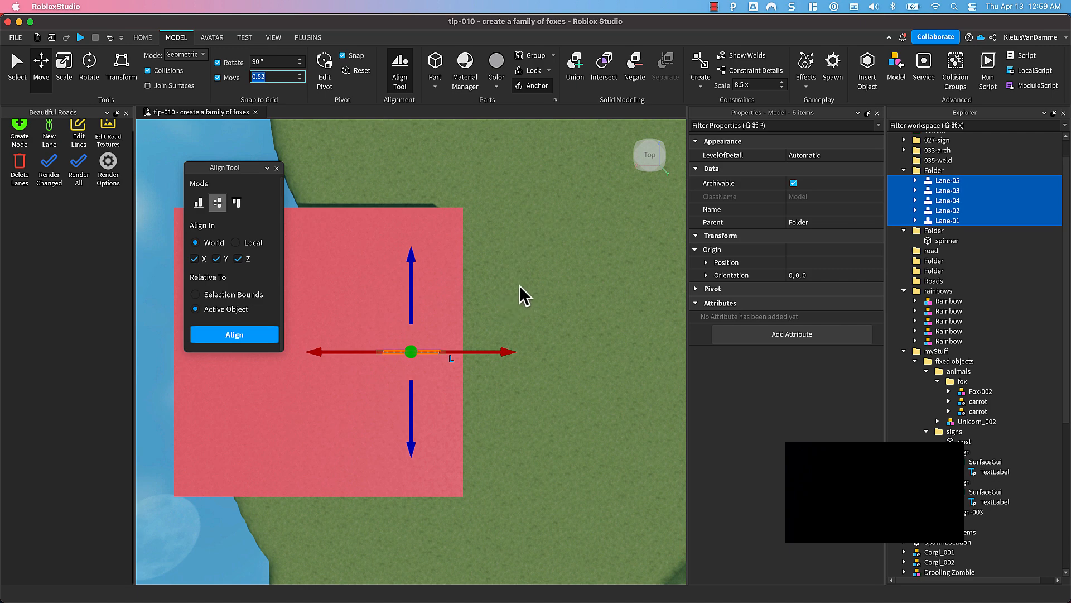
# Rotate Lane-02 through Lane-05 together with the spinner by 90° about the vertical axis, leaving Lane-01 in place.
pyautogui.click(943, 212)
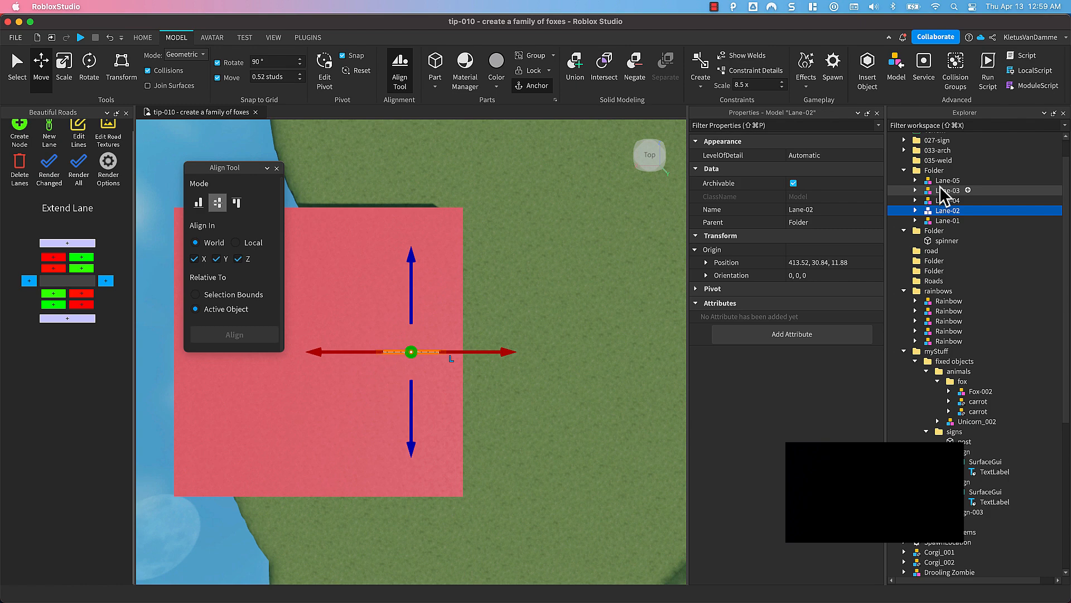
pyautogui.keyDown('shift'); pyautogui.click(943, 181); pyautogui.keyUp('shift')
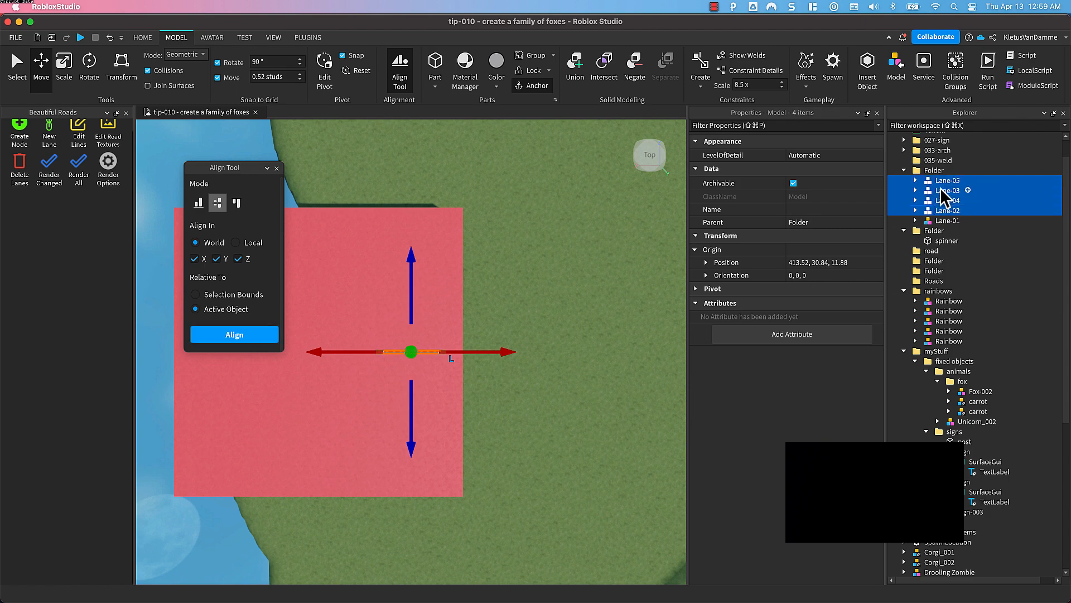
pyautogui.keyDown('super'); pyautogui.click(947, 240); pyautogui.keyUp('super')
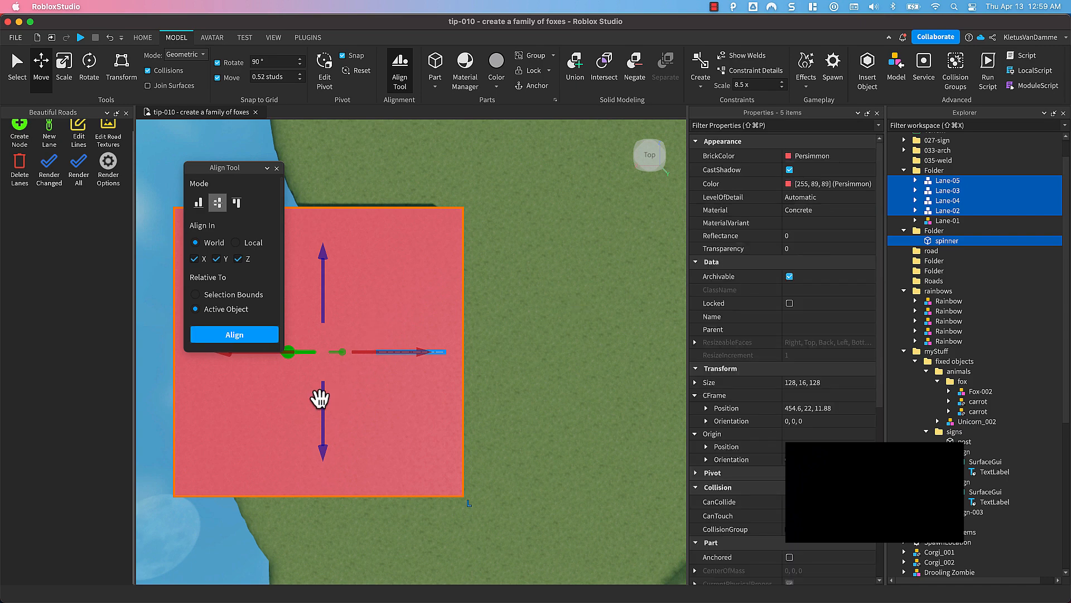
pyautogui.press('super+2')
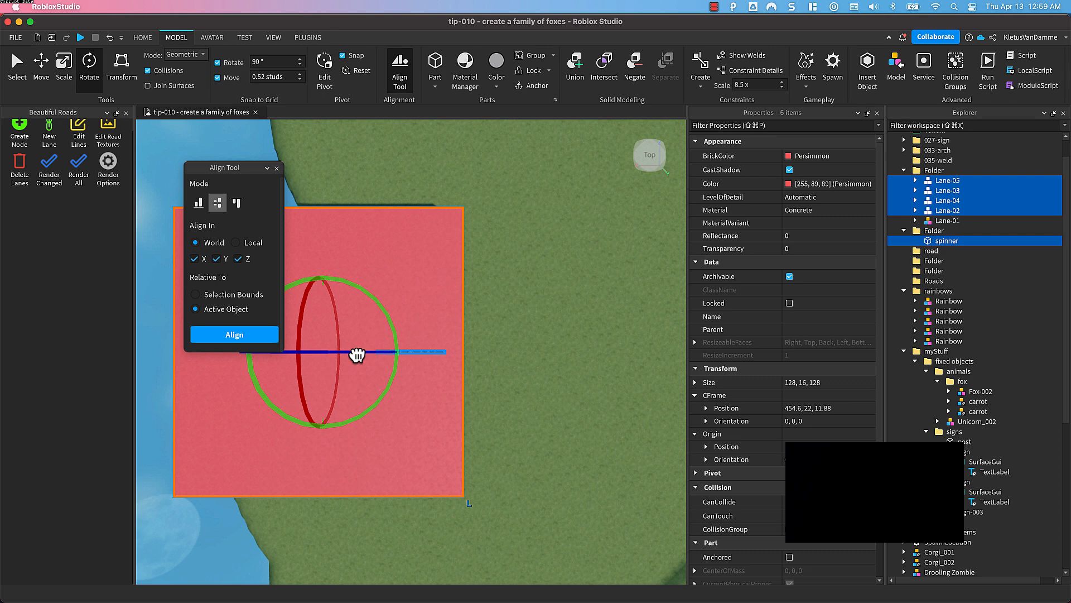
pyautogui.moveTo(357, 355); pyautogui.dragTo(400, 350)
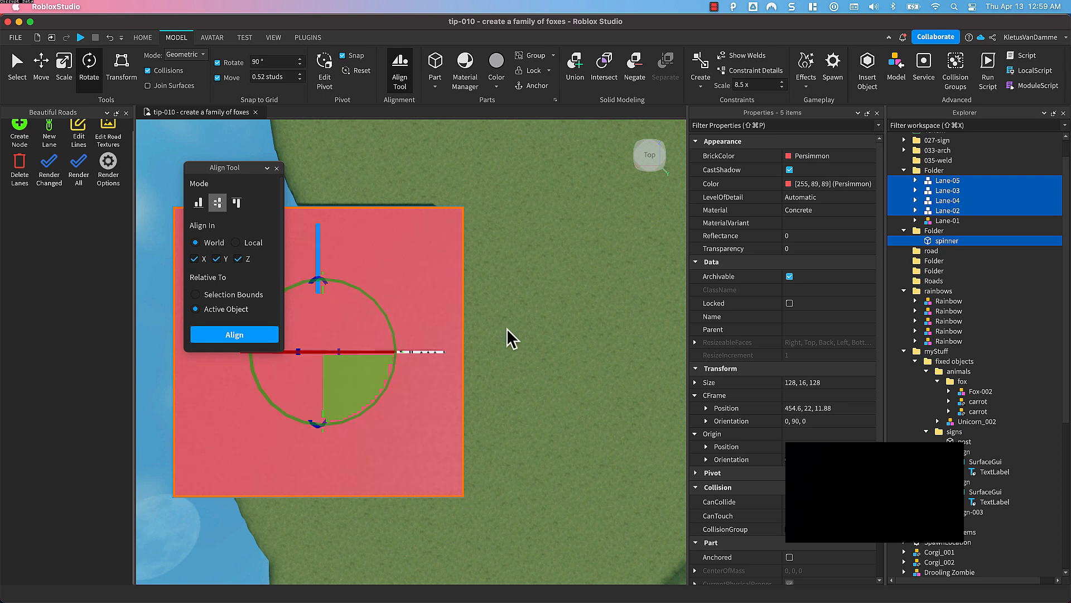
# Drop Lane-02 from the selection, rotate the spinner with Lane-03 through Lane-05 another 90°, and close the Align Tool.
pyautogui.keyDown('super'); pyautogui.click(950, 212); pyautogui.keyUp('super')
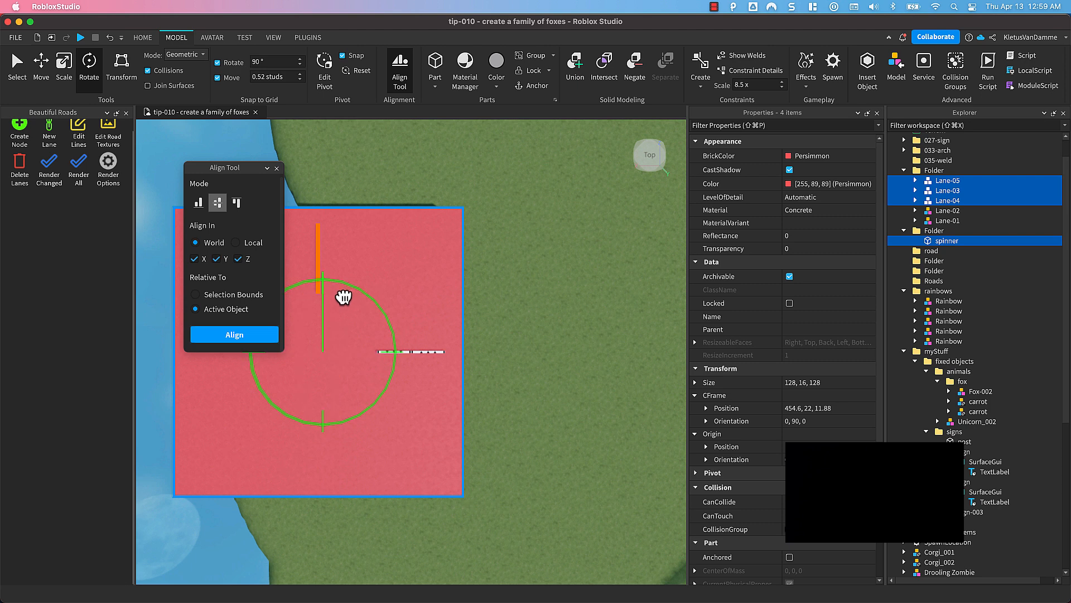
pyautogui.moveTo(260, 336); pyautogui.dragTo(234, 360)
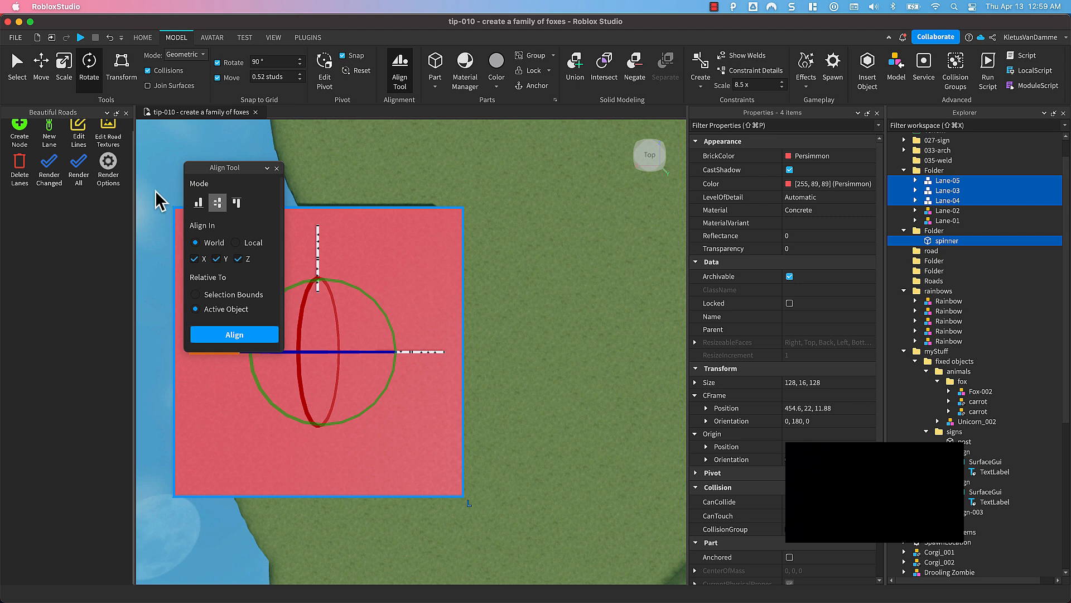
pyautogui.click(278, 168)
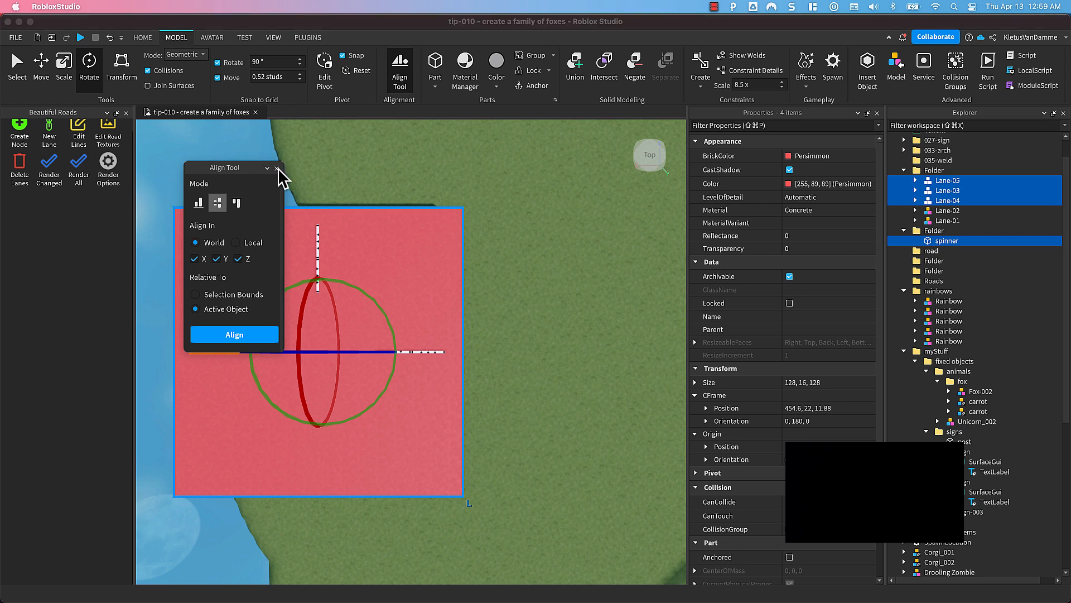
pyautogui.click(278, 168)
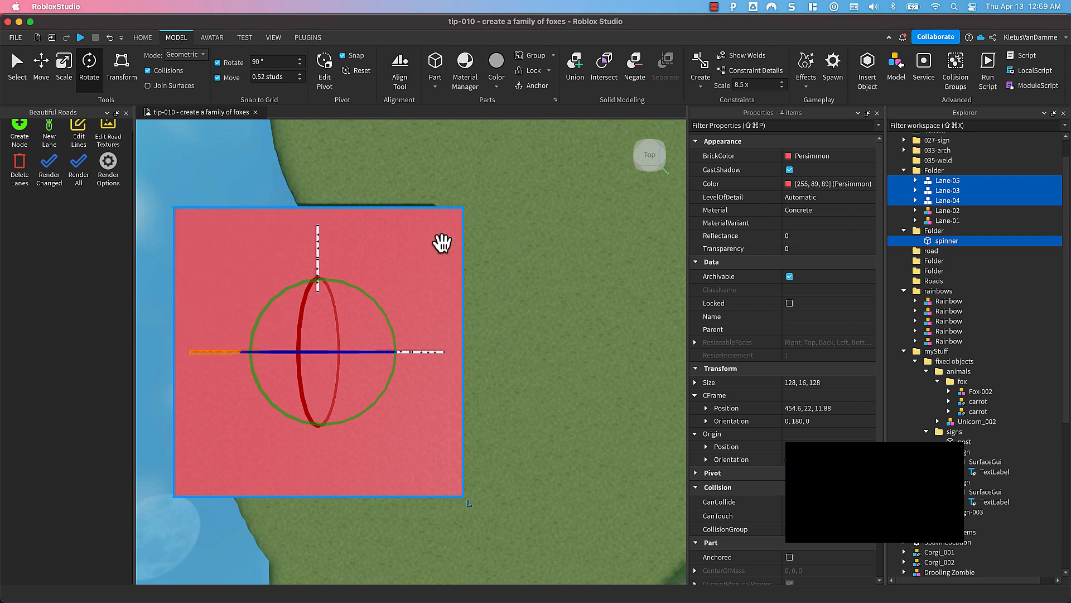
# Turn off collisions and rotate the spinner with Lane-03 through Lane-05 about the vertical axis to orientation 0, 0, 0.
pyautogui.moveTo(378, 303); pyautogui.dragTo(309, 301)
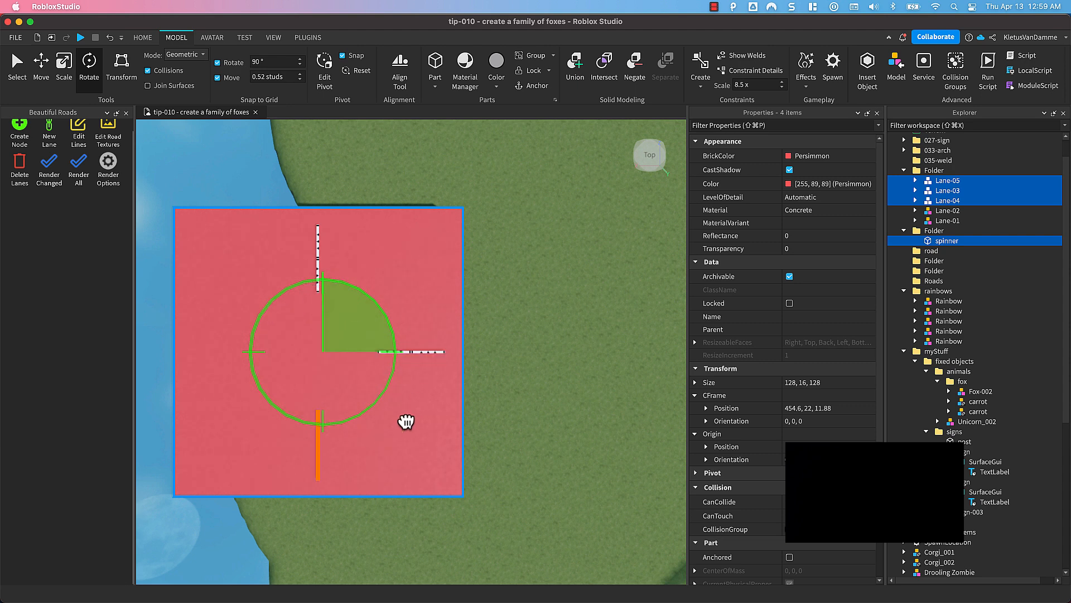
pyautogui.moveTo(406, 422); pyautogui.dragTo(306, 287)
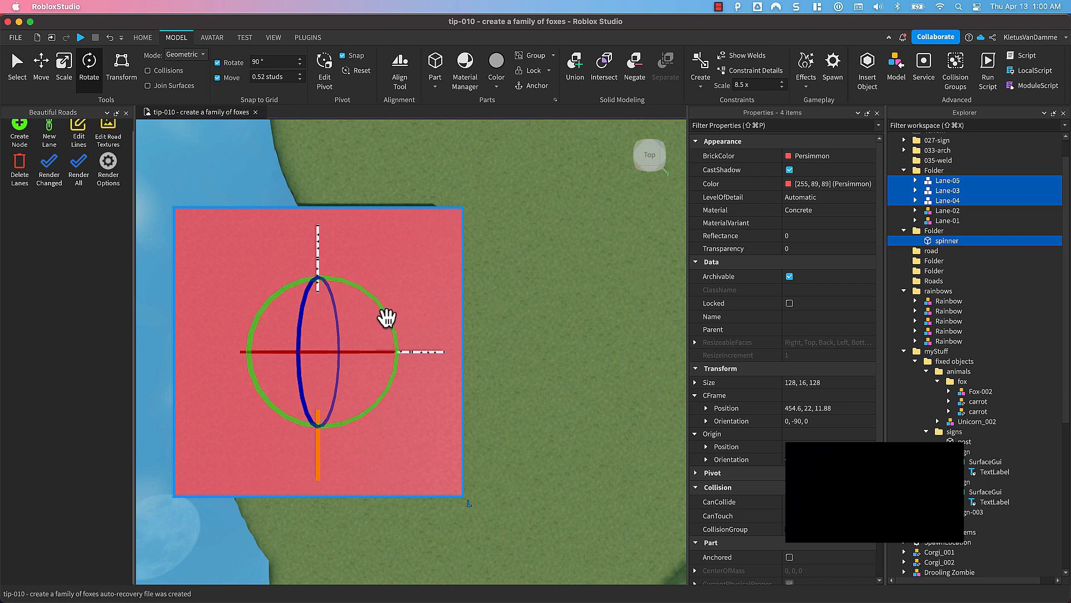
pyautogui.moveTo(387, 320); pyautogui.dragTo(313, 347)
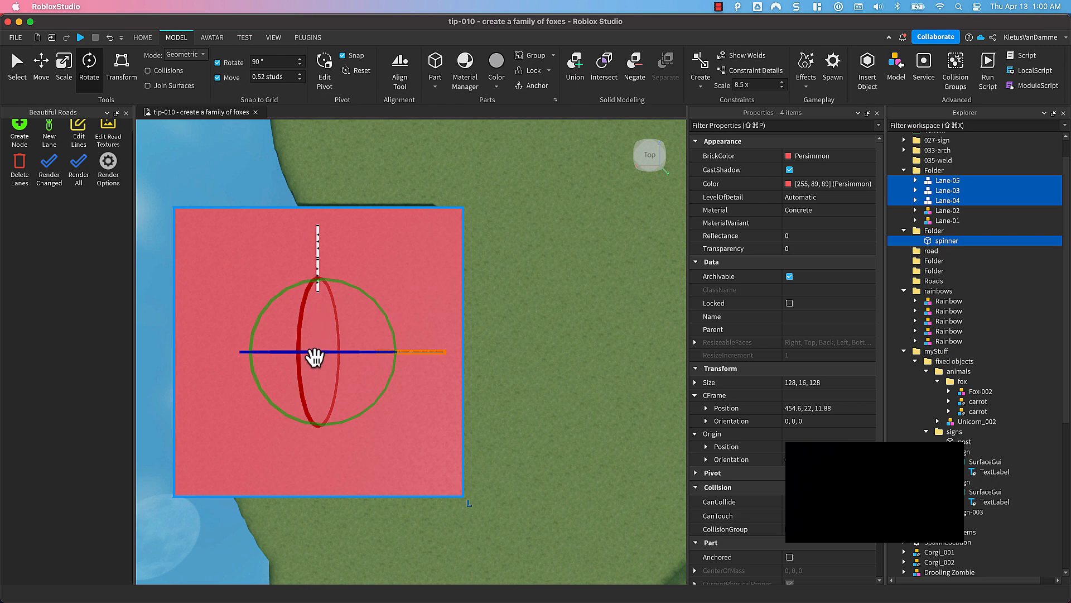
# Select only Lane-03 and rotate it 90° about its own vertical axis.
pyautogui.moveTo(316, 361); pyautogui.dragTo(316, 362, button='right')
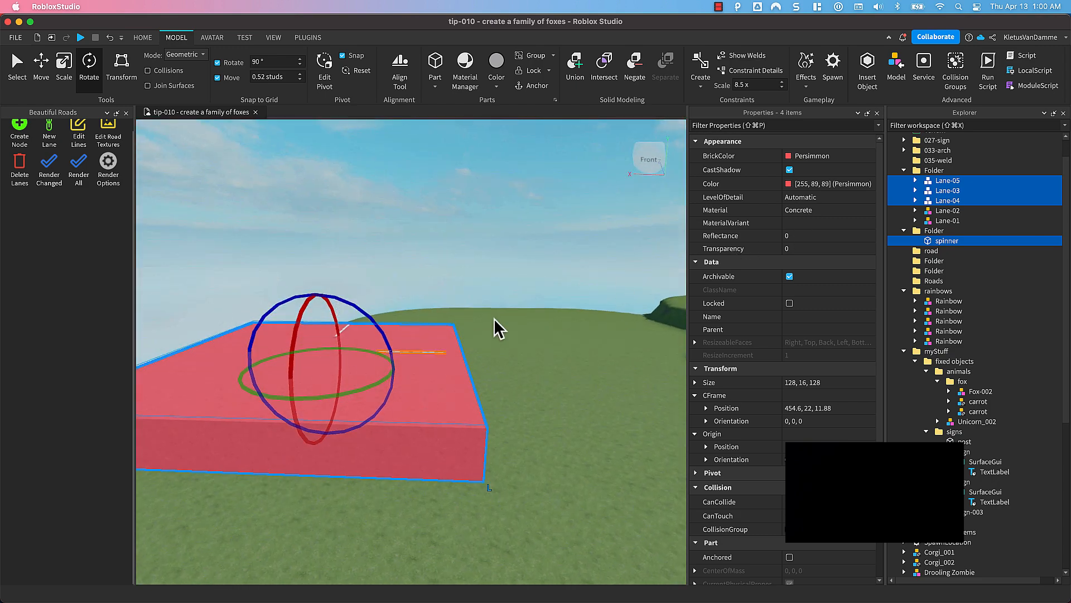
pyautogui.click(438, 319)
pyautogui.moveTo(436, 344); pyautogui.dragTo(430, 304, button='right')
pyautogui.click(431, 304)
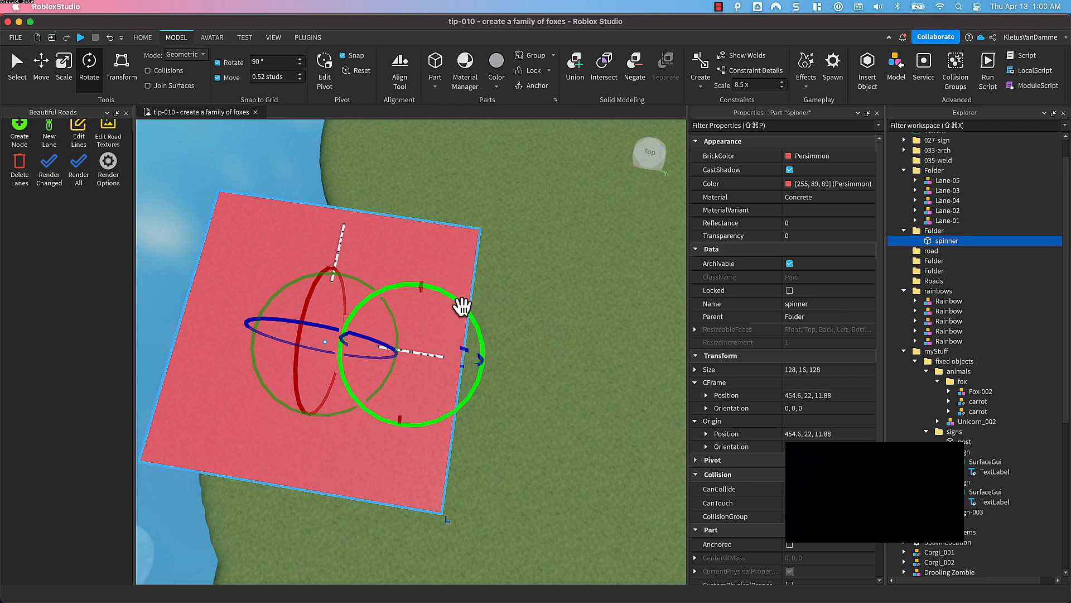
pyautogui.click(462, 281)
pyautogui.moveTo(421, 298); pyautogui.dragTo(355, 326)
# Set the rotation snap to 30° and the move snap to 1 stud.
pyautogui.click(263, 62)
pyautogui.write('180')
pyautogui.doubleClick(263, 63)
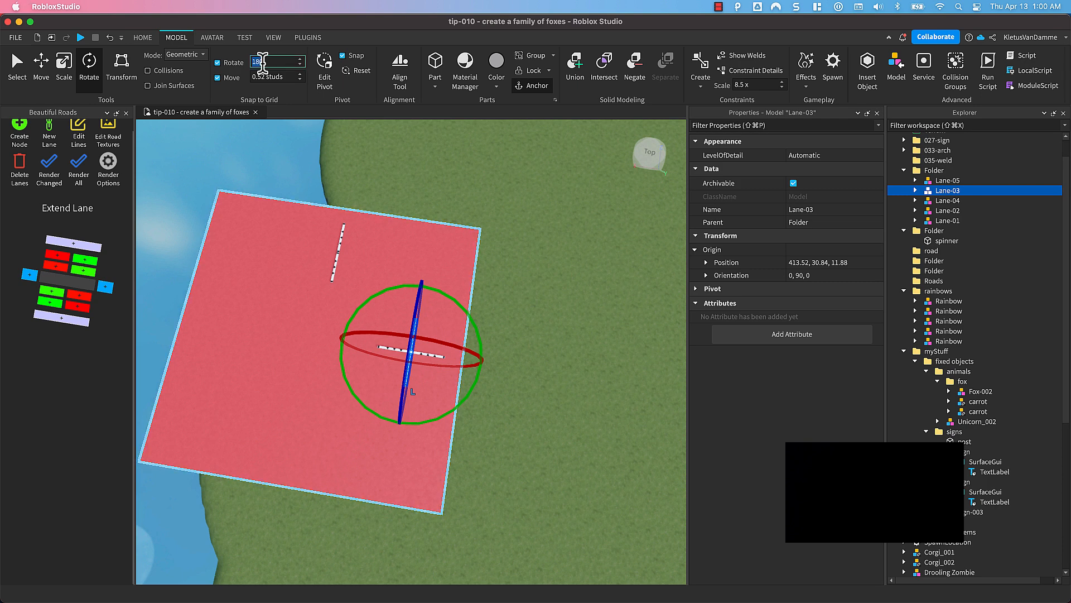
pyautogui.write('30')
pyautogui.press('Tab')
pyautogui.write('1')
pyautogui.press('Return')
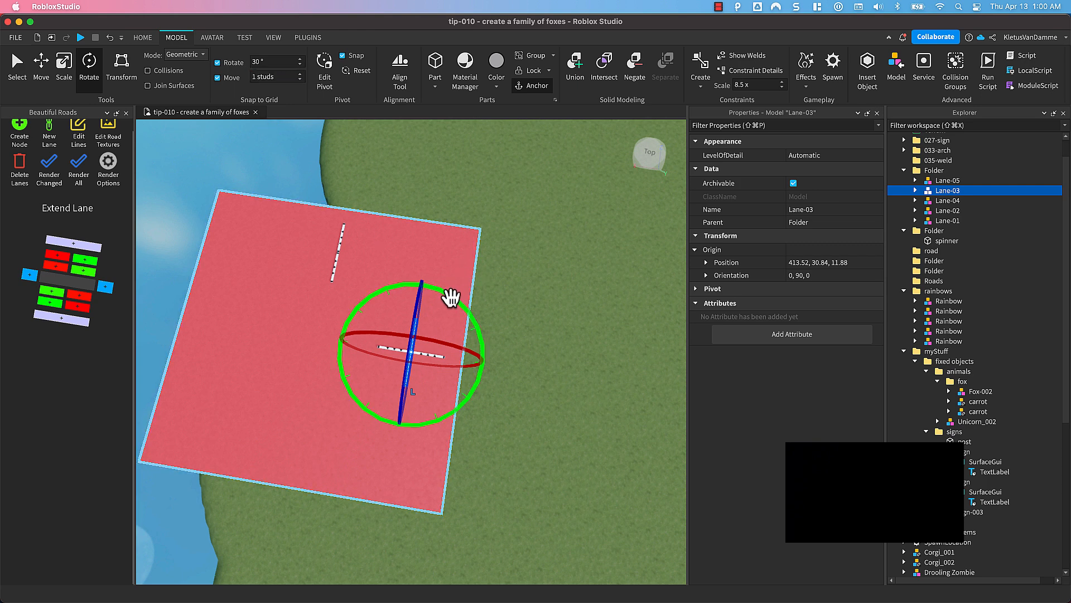
# Turn Lane-03 to orientation 0, 180, 0, and rotate it together with the spinner 180° to the platform's opposite side.
pyautogui.moveTo(447, 294); pyautogui.dragTo(368, 303)
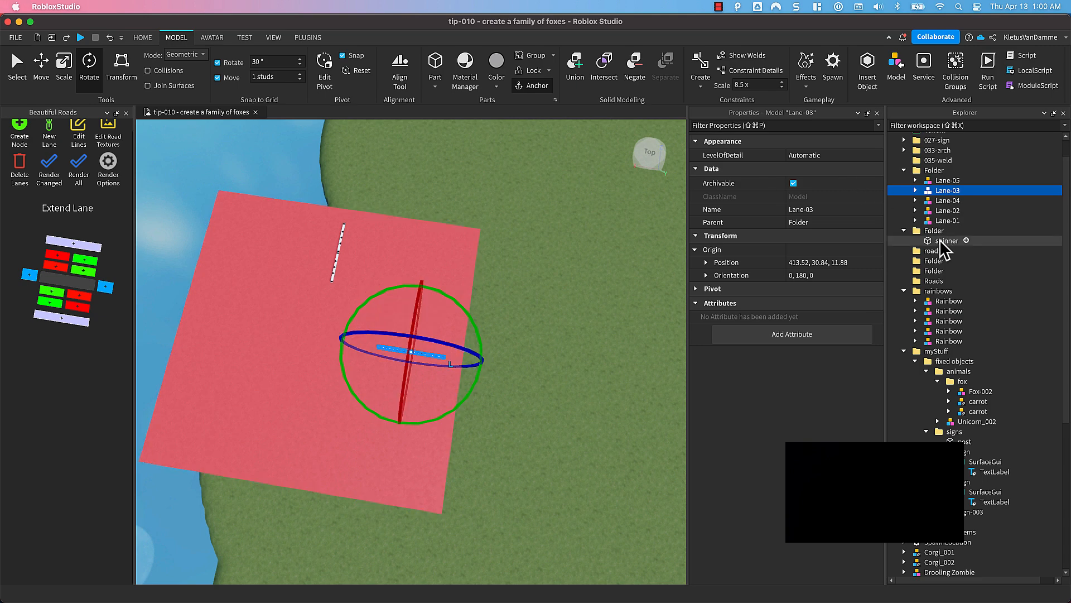
pyautogui.click(940, 241)
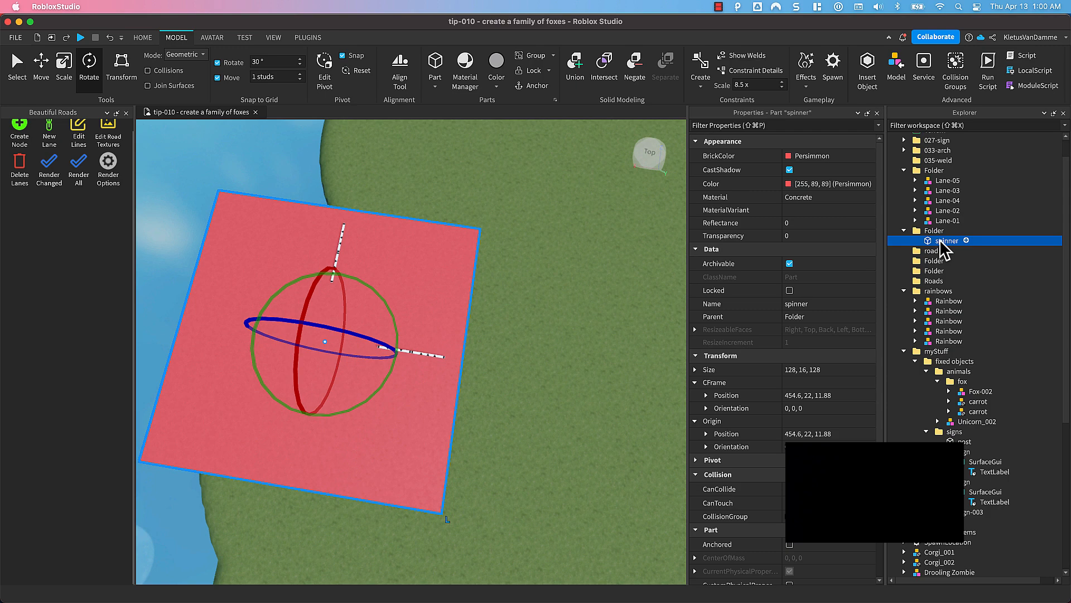
pyautogui.keyDown('super'); pyautogui.click(942, 189); pyautogui.keyUp('super')
pyautogui.moveTo(383, 303); pyautogui.dragTo(265, 356)
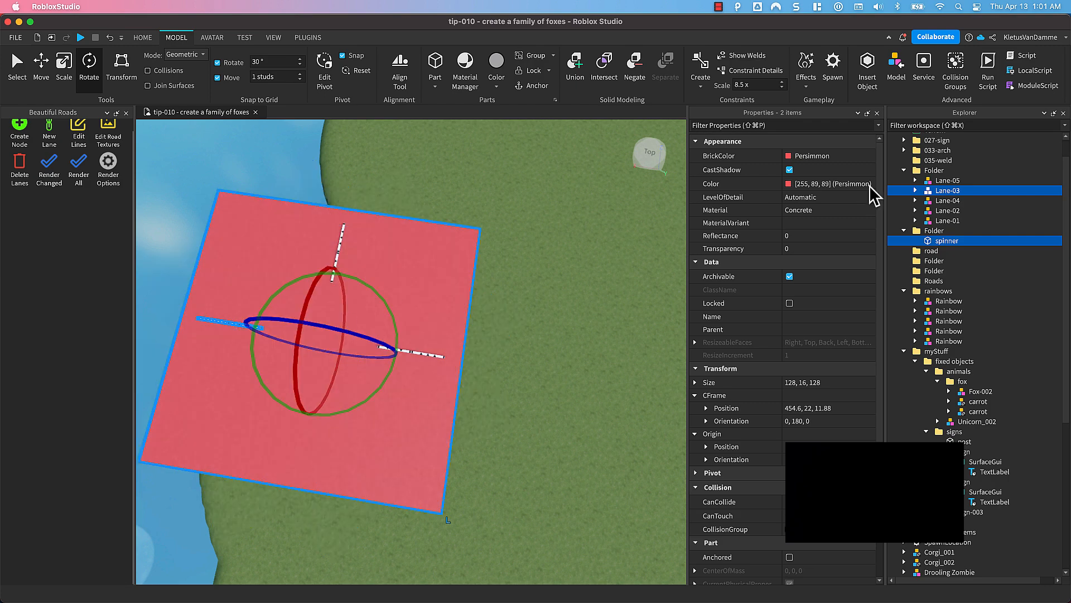
# Select Lane-04, Lane-05 and the spinner, and rotate them together 90° about the vertical axis until the spinner's orientation is 0, 90, 0.
pyautogui.click(942, 201)
pyautogui.keyDown('super'); pyautogui.click(948, 180); pyautogui.keyUp('super')
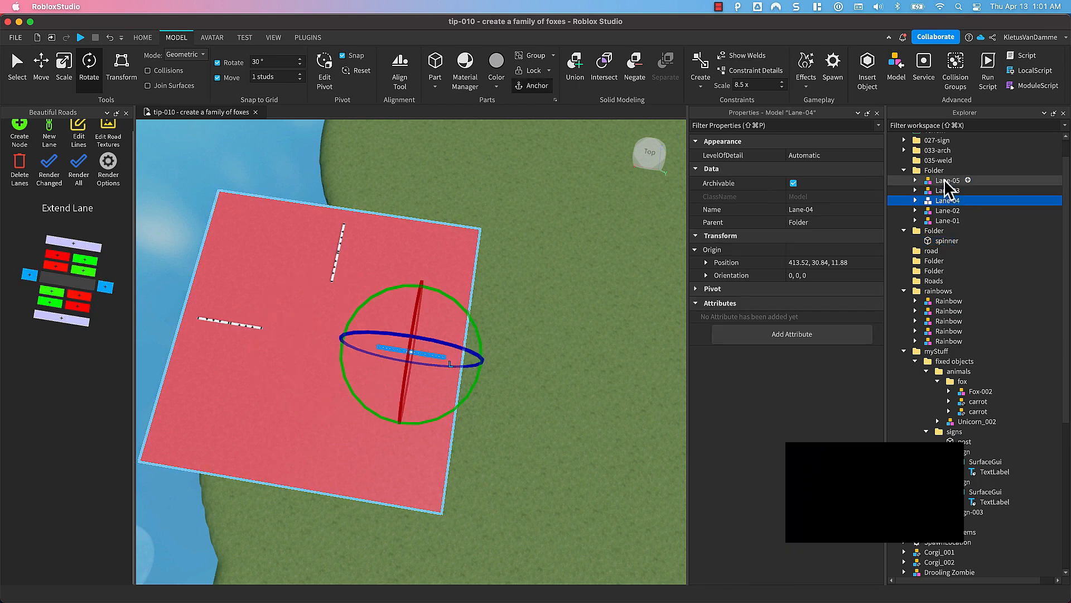
pyautogui.keyDown('super'); pyautogui.click(950, 241); pyautogui.keyUp('super')
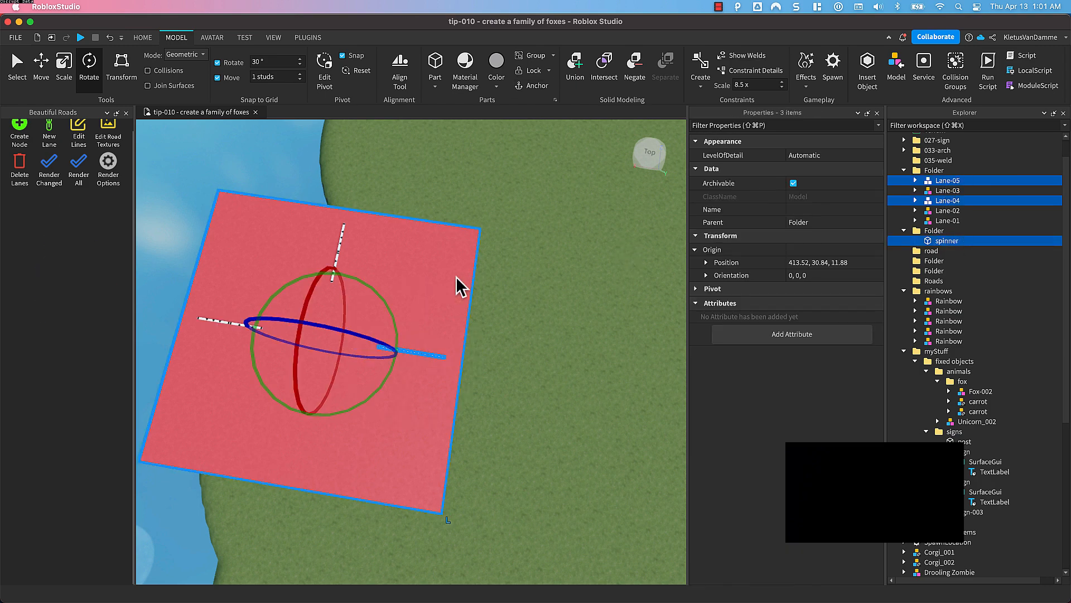
pyautogui.moveTo(383, 305); pyautogui.dragTo(315, 460)
pyautogui.press('pageup')
pyautogui.press('pageup')
pyautogui.press('pageup')
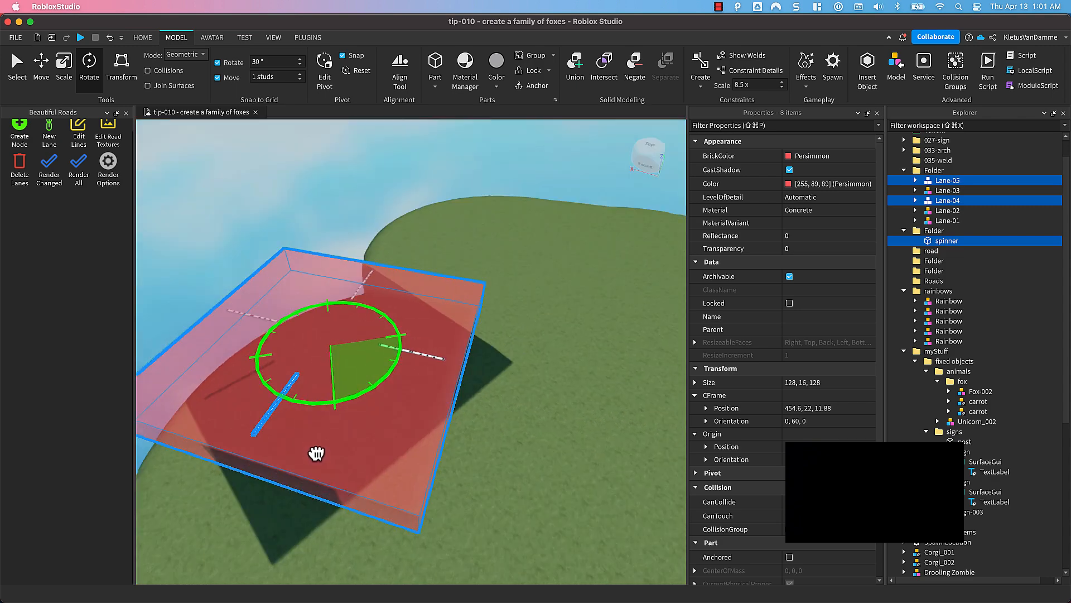
pyautogui.press('pagedown')
pyautogui.press('pagedown')
pyautogui.moveTo(315, 459); pyautogui.dragTo(314, 459, button='right')
pyautogui.moveTo(316, 459); pyautogui.dragTo(363, 444)
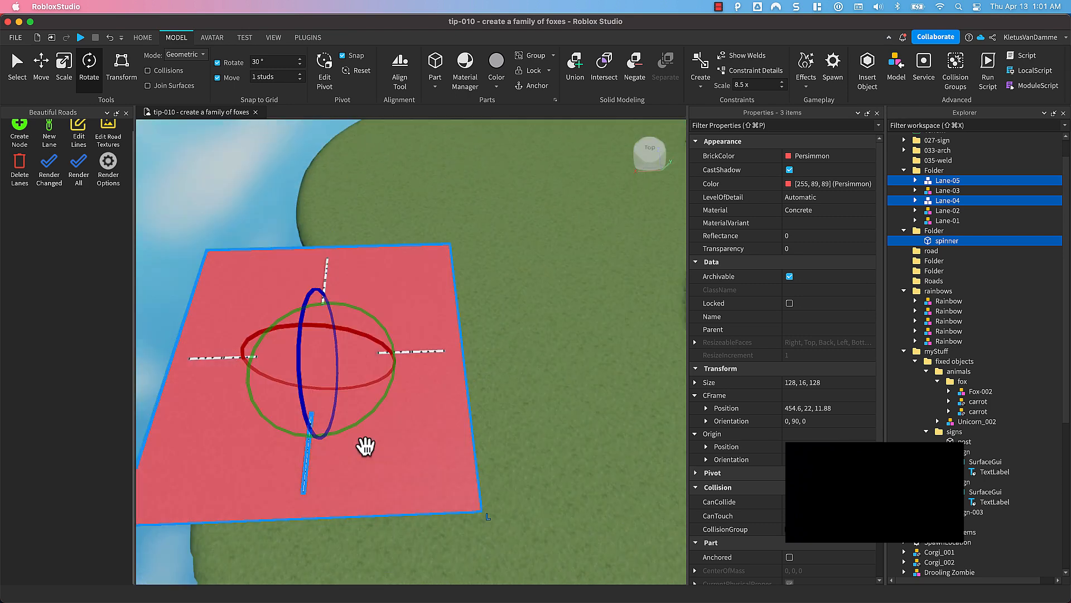
# Remove Lane-04 from the selection and rotate Lane-05 with the spinner until the spinner's orientation is 0, 180, 0.
pyautogui.keyDown('super'); pyautogui.click(950, 199); pyautogui.keyUp('super')
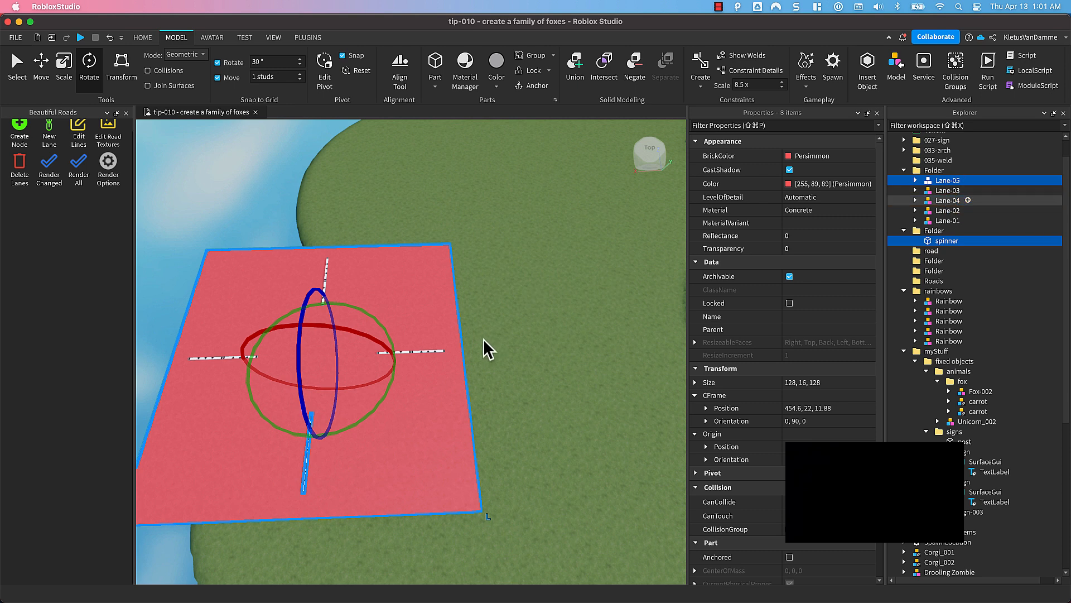
pyautogui.moveTo(486, 340); pyautogui.dragTo(449, 323, button='right')
pyautogui.moveTo(442, 319); pyautogui.dragTo(430, 229)
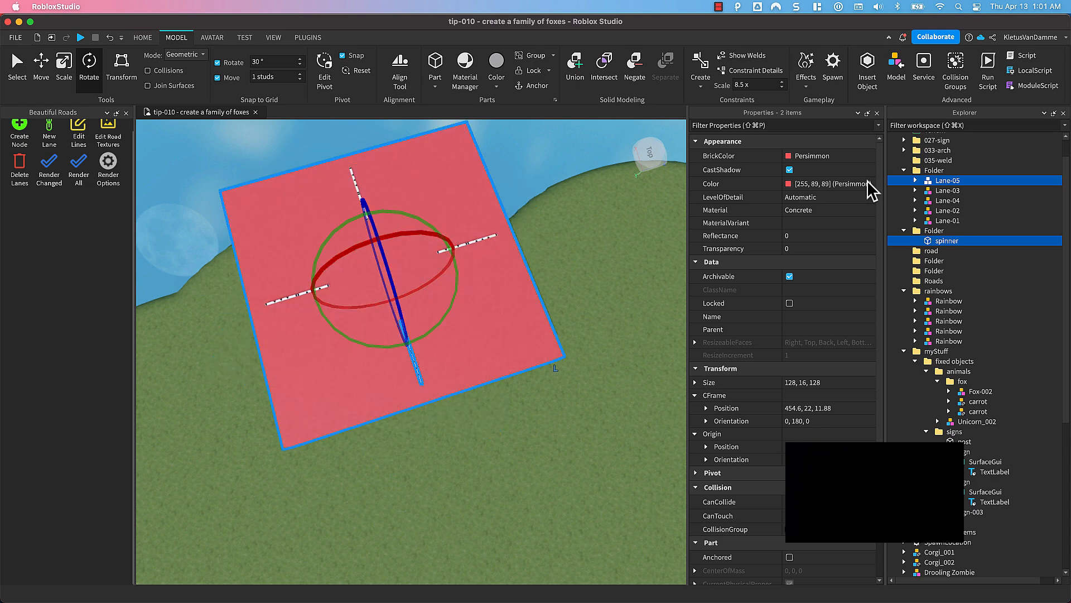
# Set the move snap to 20 studs and raise Lane-02 through Lane-05 by 20 studs, leaving Lane-01 out.
pyautogui.click(953, 211)
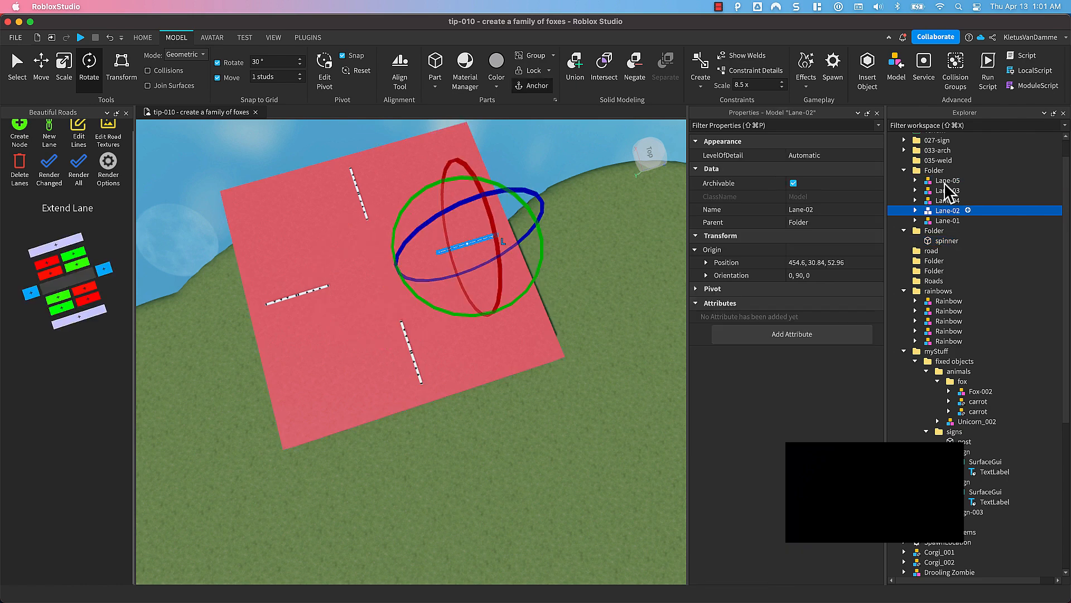
pyautogui.click(945, 218)
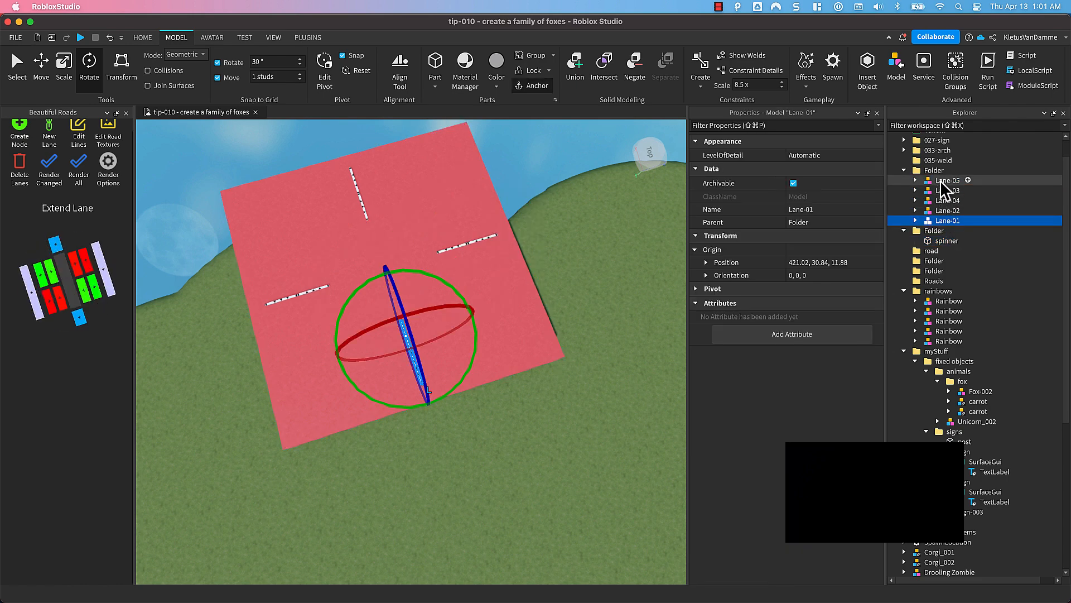
pyautogui.keyDown('shift'); pyautogui.click(939, 179); pyautogui.keyUp('shift')
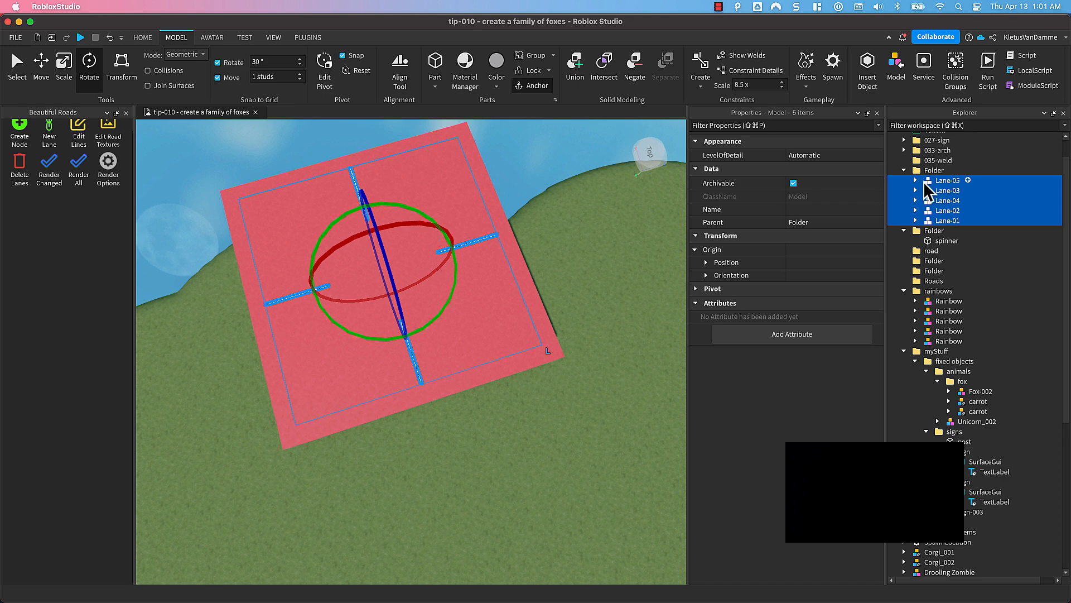
pyautogui.keyDown('super'); pyautogui.click(940, 217); pyautogui.keyUp('super')
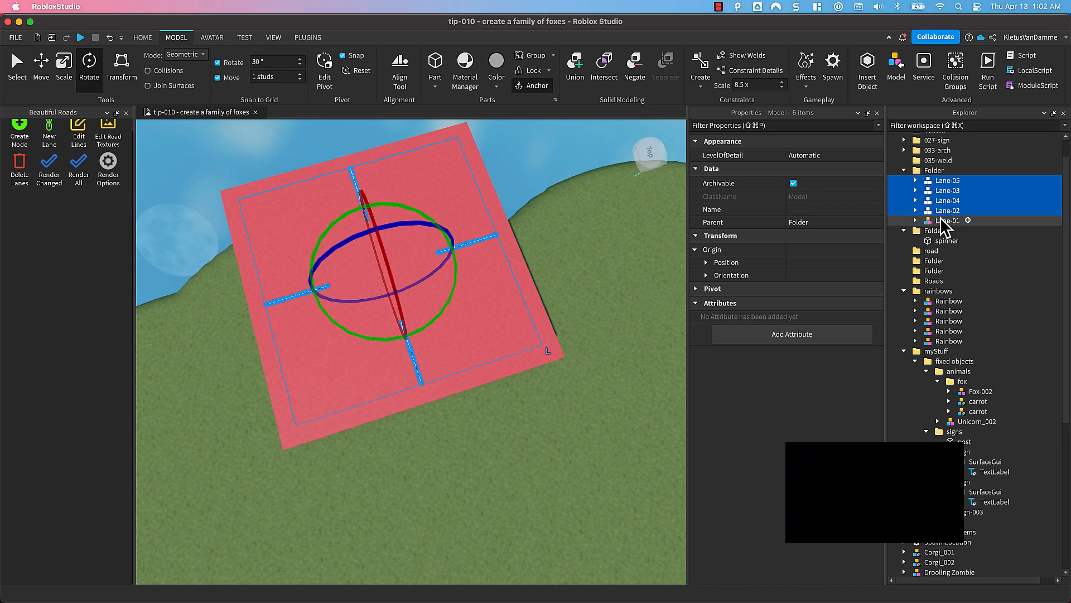
pyautogui.click(261, 76)
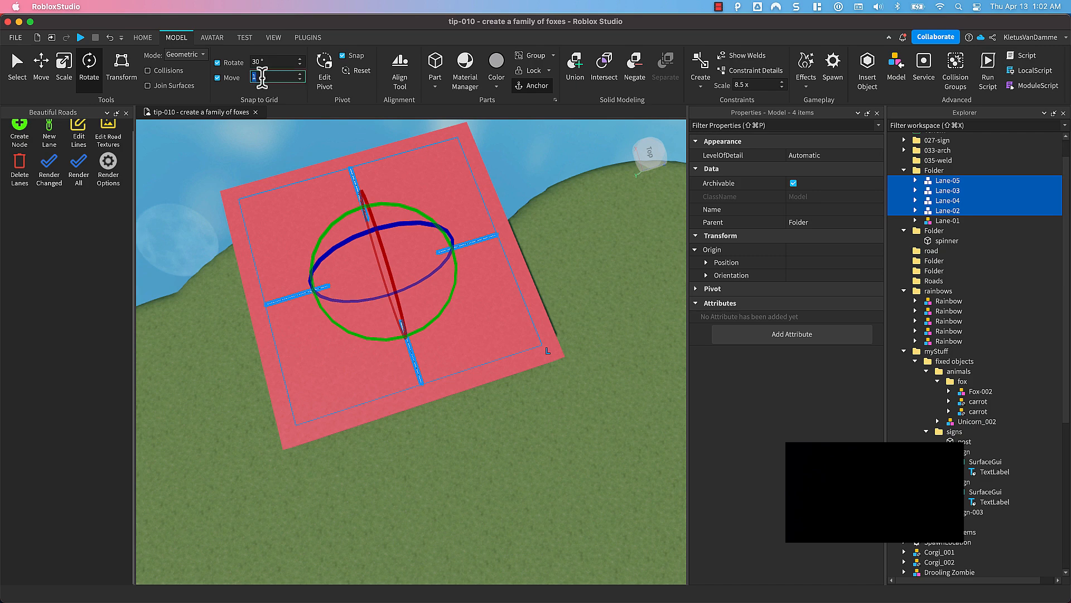
pyautogui.write('20')
pyautogui.press('Return')
pyautogui.moveTo(421, 308); pyautogui.dragTo(419, 310, button='right')
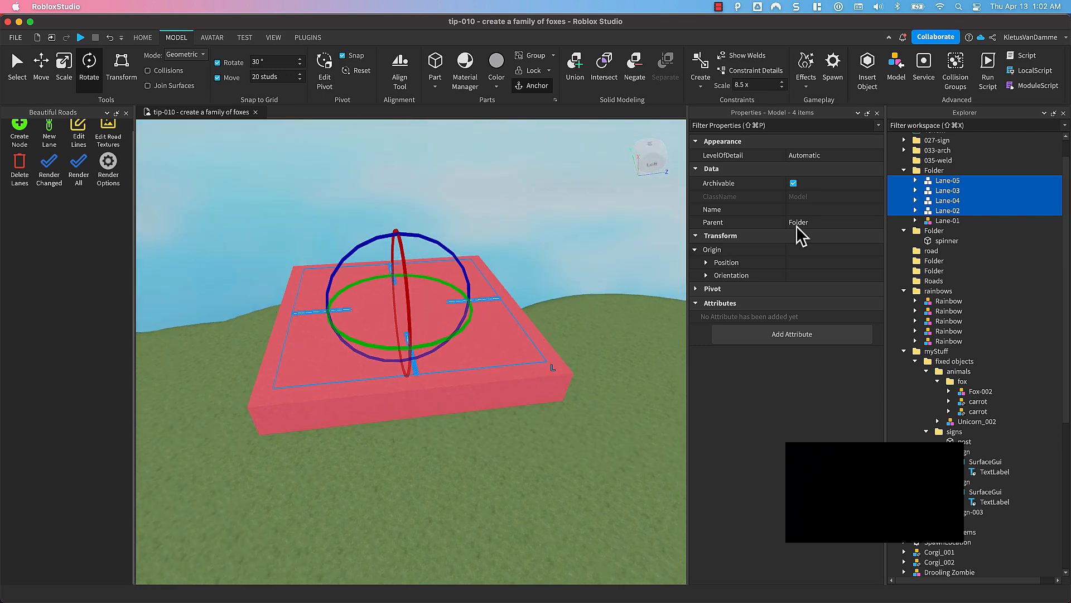
pyautogui.press('super+2')
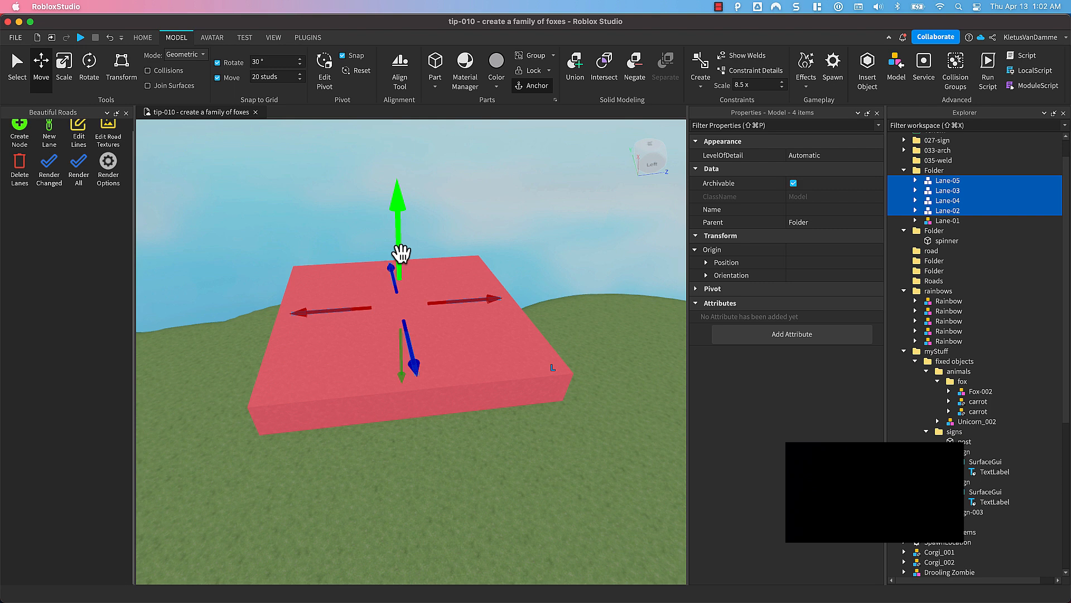
pyautogui.moveTo(400, 253); pyautogui.dragTo(403, 229)
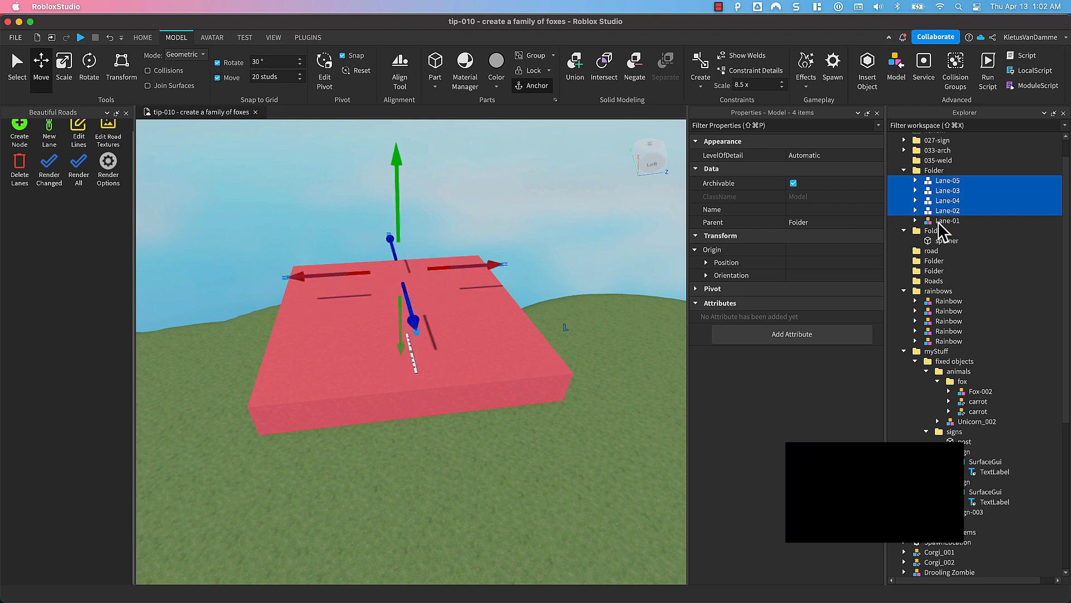
# Stagger the upper lanes in 20-stud steps by raising Lane-03 through Lane-05, then Lane-04 with Lane-05, then Lane-05 alone.
pyautogui.keyDown('super'); pyautogui.click(937, 209); pyautogui.keyUp('super')
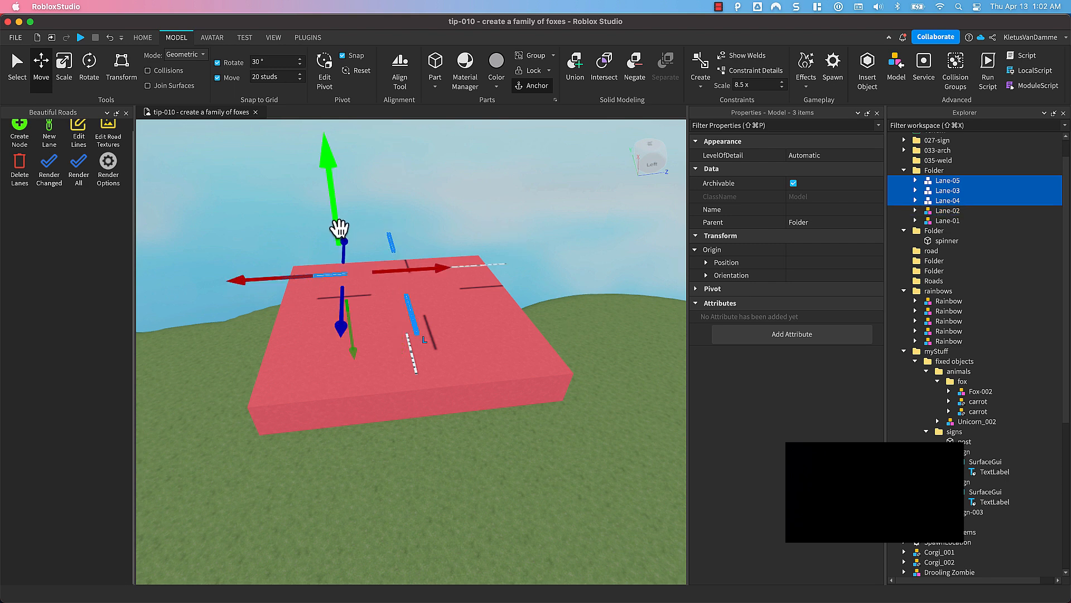
pyautogui.moveTo(339, 229); pyautogui.dragTo(337, 186)
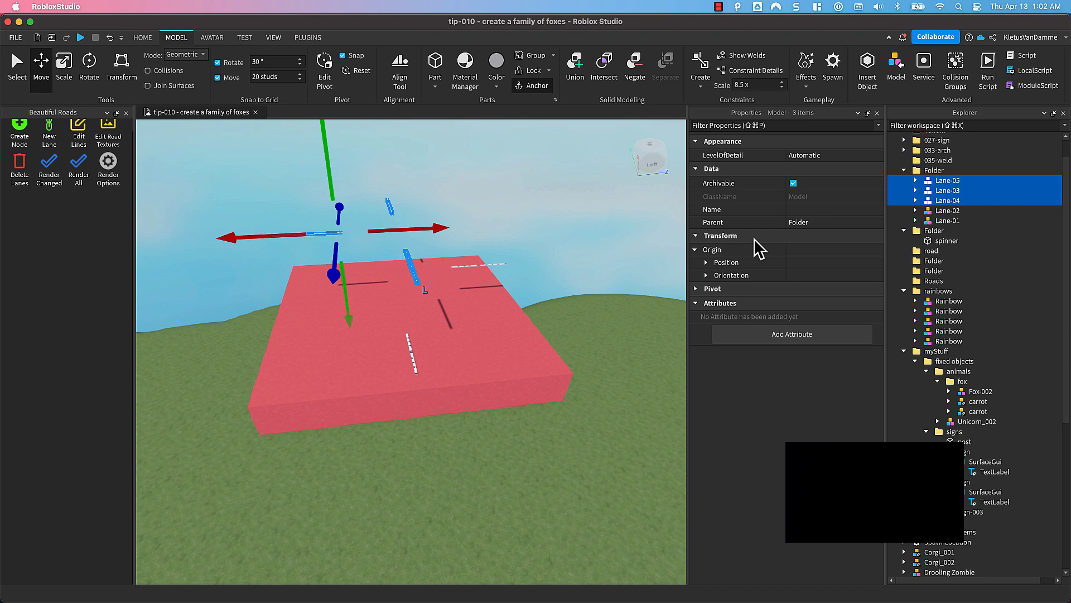
pyautogui.moveTo(955, 193); pyautogui.dragTo(956, 200)
pyautogui.keyDown('super'); pyautogui.click(952, 190); pyautogui.keyUp('super')
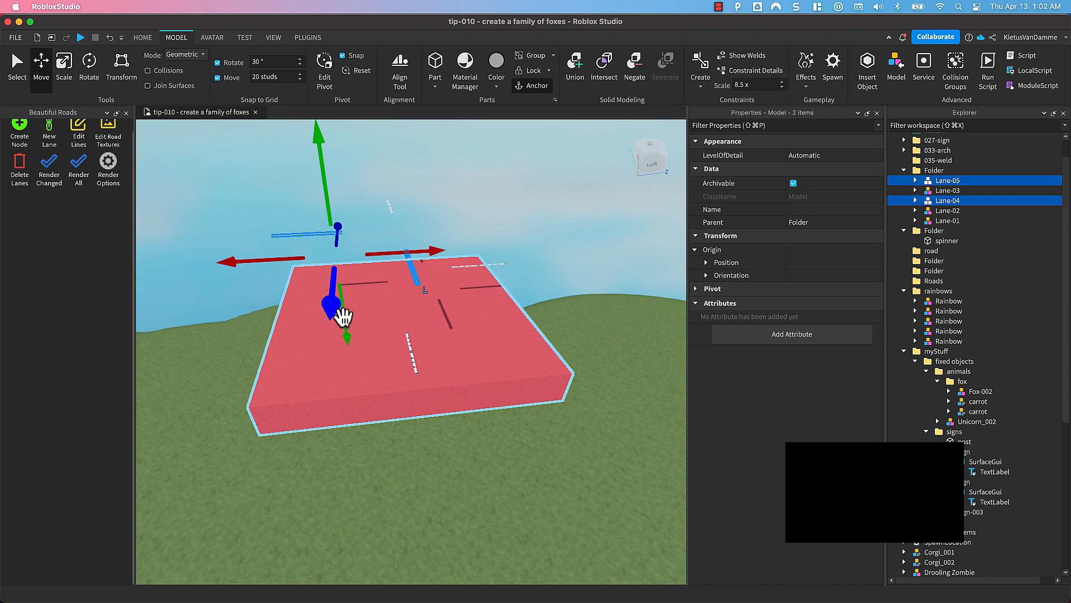
pyautogui.moveTo(342, 314); pyautogui.dragTo(338, 279)
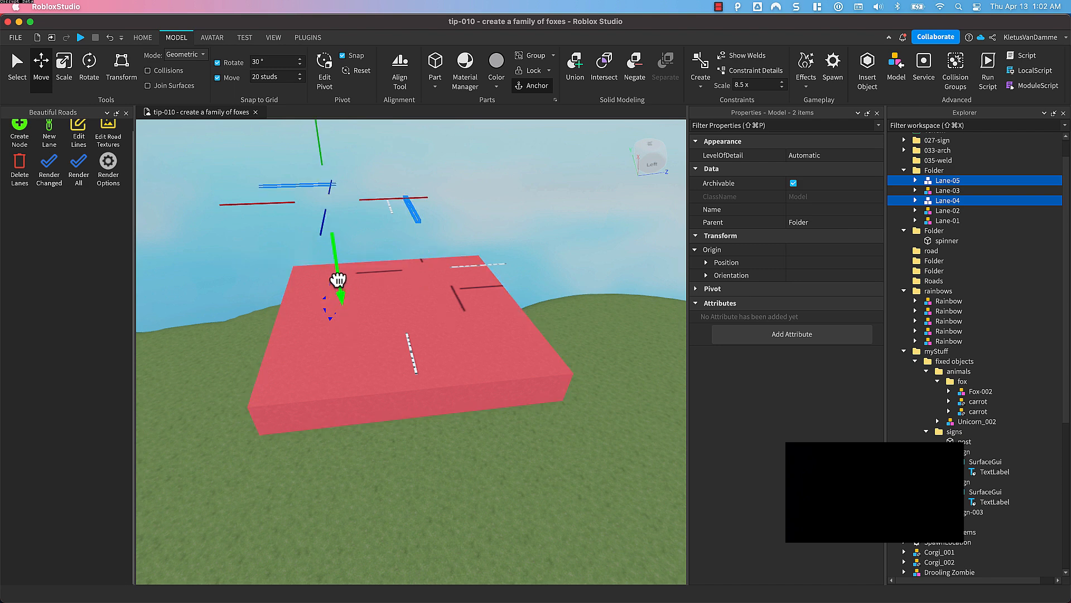
pyautogui.keyDown('super'); pyautogui.click(948, 200); pyautogui.keyUp('super')
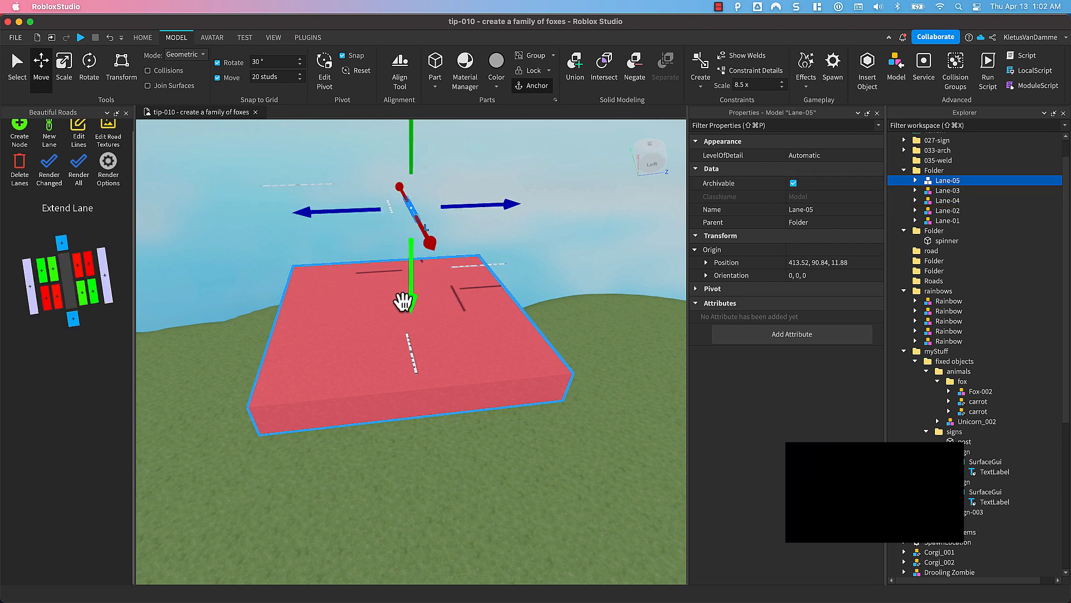
pyautogui.moveTo(406, 299); pyautogui.dragTo(409, 244)
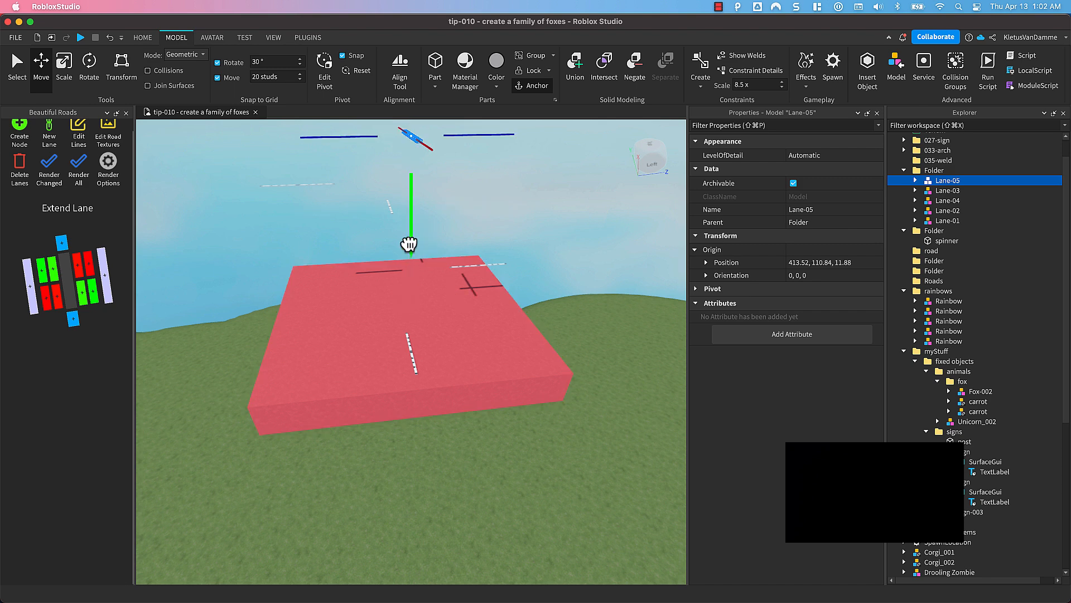
# Render all road lanes and inspect the connected road above the platform from several angles.
pyautogui.scroll(-4, 413, 235)
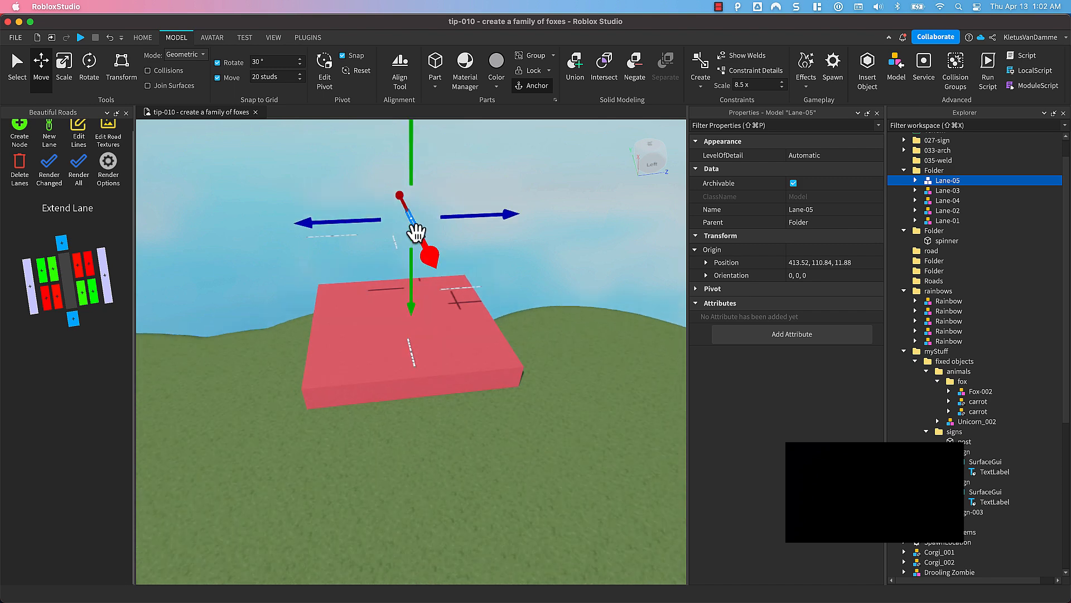
pyautogui.click(74, 170)
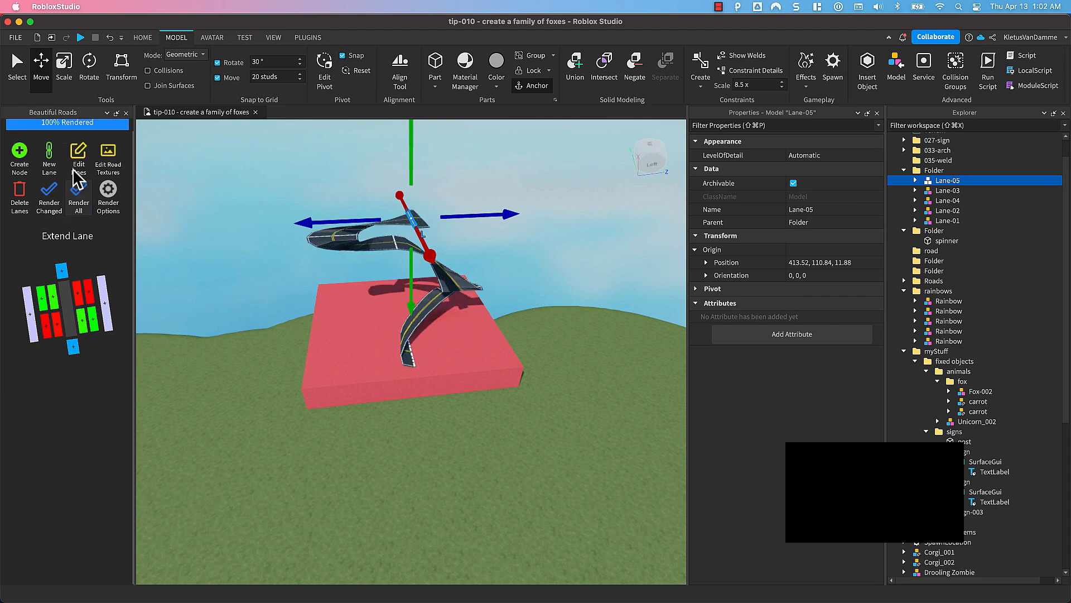
pyautogui.moveTo(475, 277); pyautogui.dragTo(469, 276, button='right')
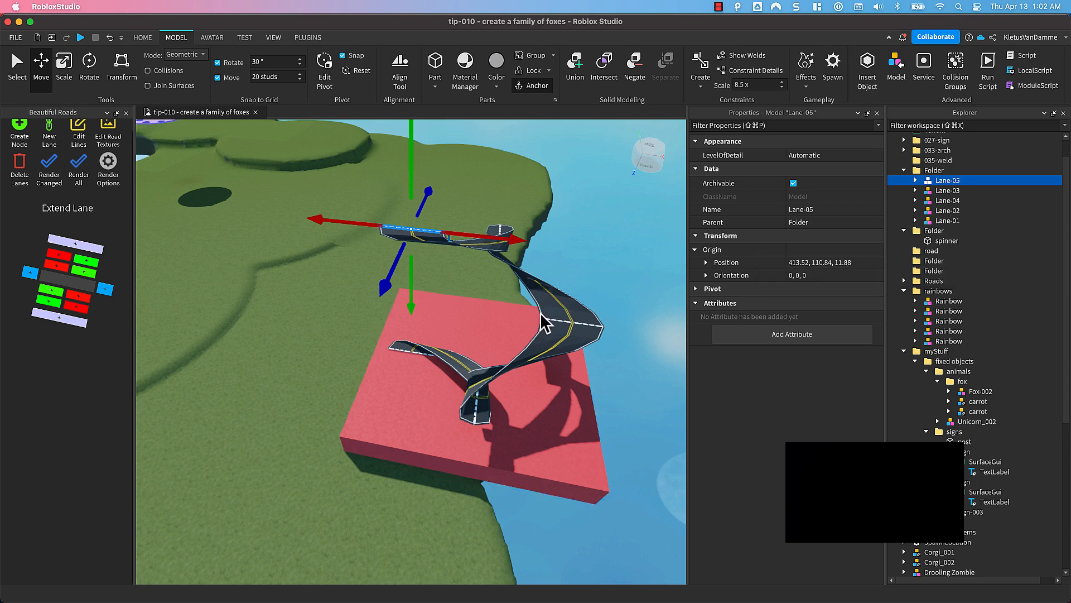
pyautogui.moveTo(529, 390); pyautogui.dragTo(528, 388, button='right')
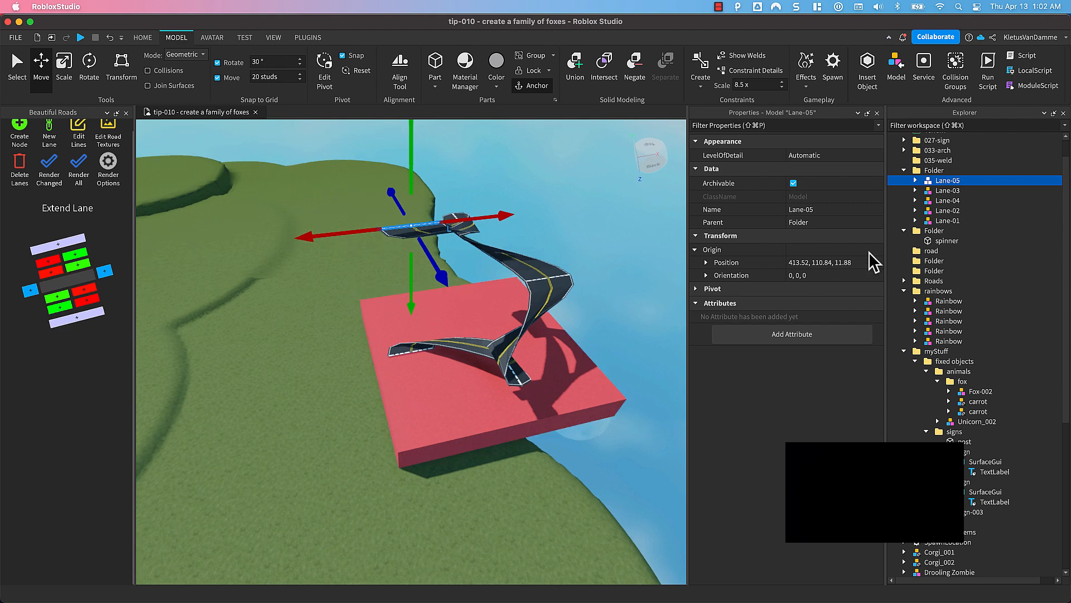
# Turn Lane-02 180° about its vertical axis to orientation 0, -90, 0 and render all lanes again.
pyautogui.click(950, 212)
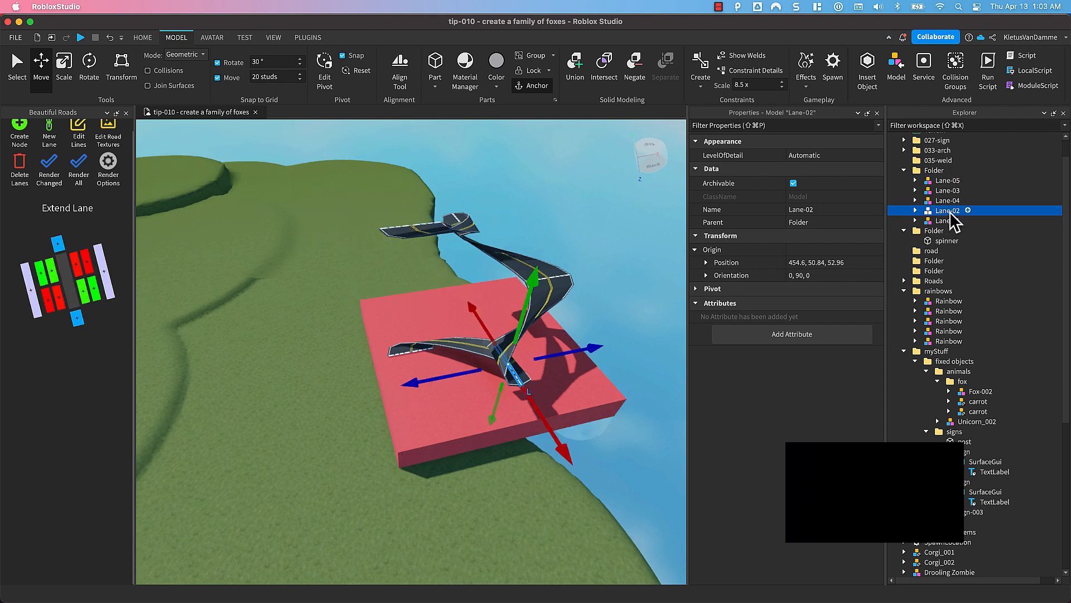
pyautogui.press('super+4')
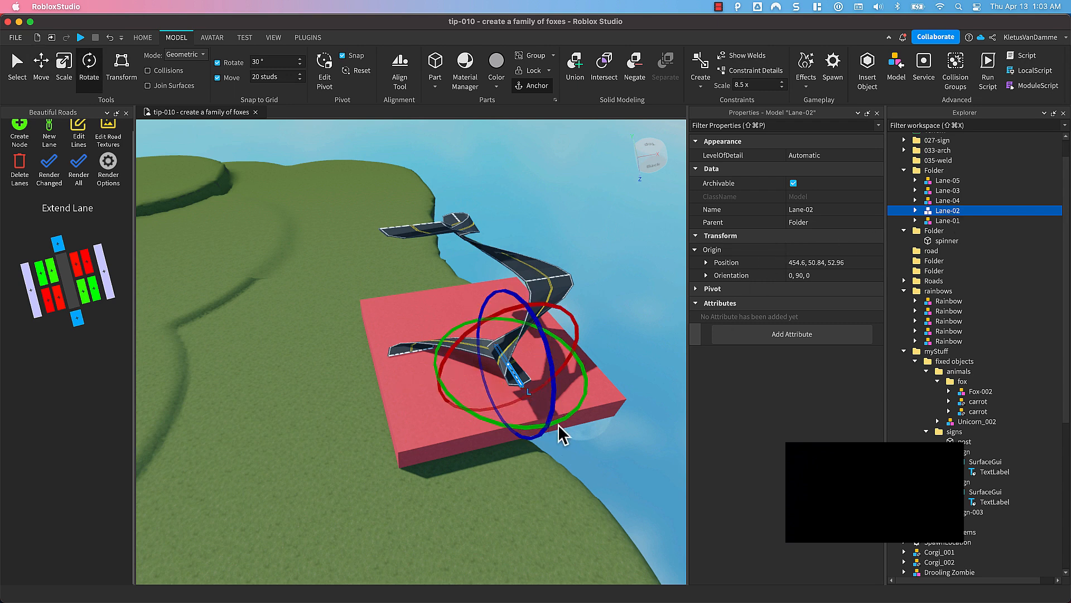
pyautogui.moveTo(557, 418); pyautogui.dragTo(491, 331)
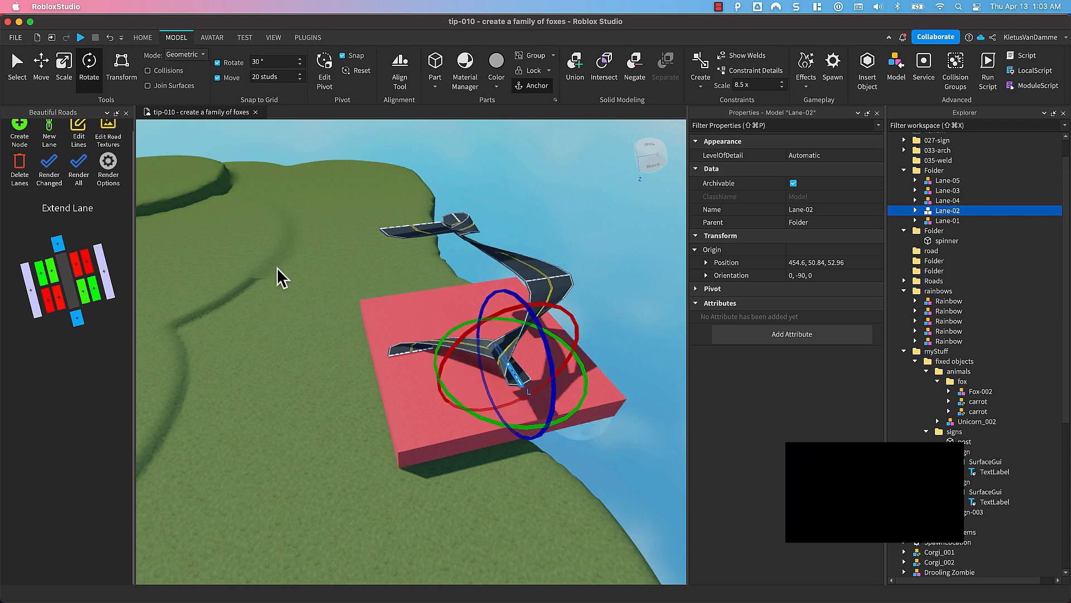
pyautogui.click(79, 167)
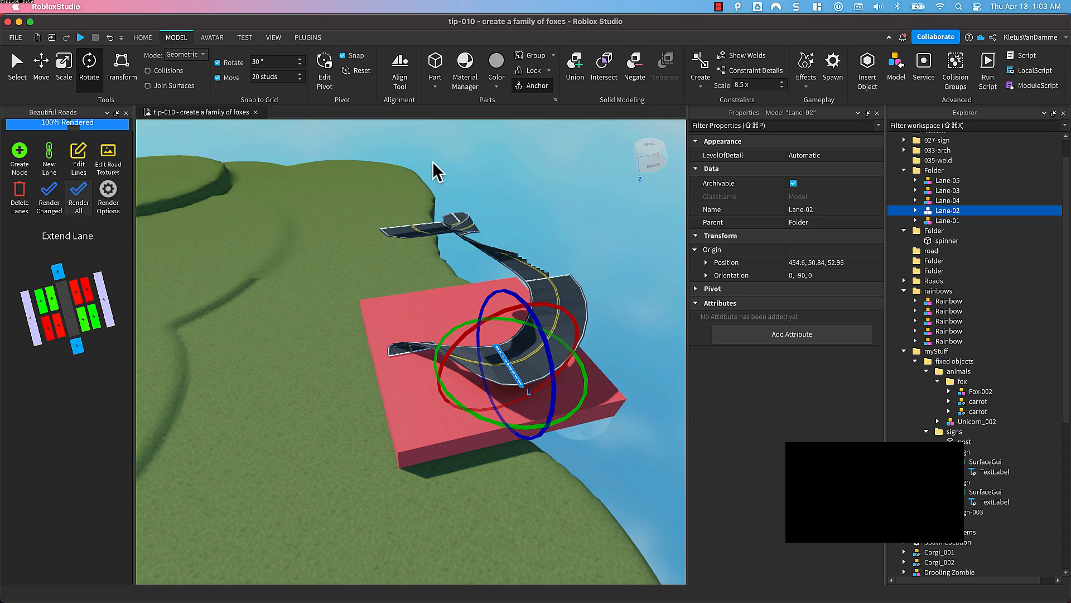
# Turn Lane-01 180° about its vertical axis to orientation 0, 180, 0 and re-render all lanes.
pyautogui.moveTo(540, 220); pyautogui.dragTo(539, 219, button='right')
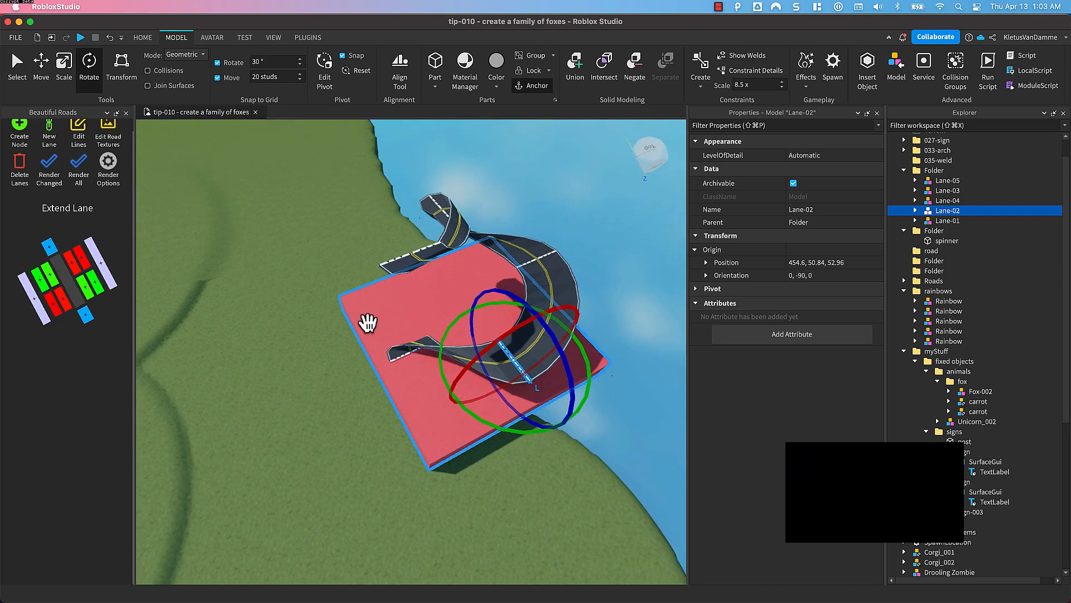
pyautogui.moveTo(336, 333); pyautogui.dragTo(450, 371)
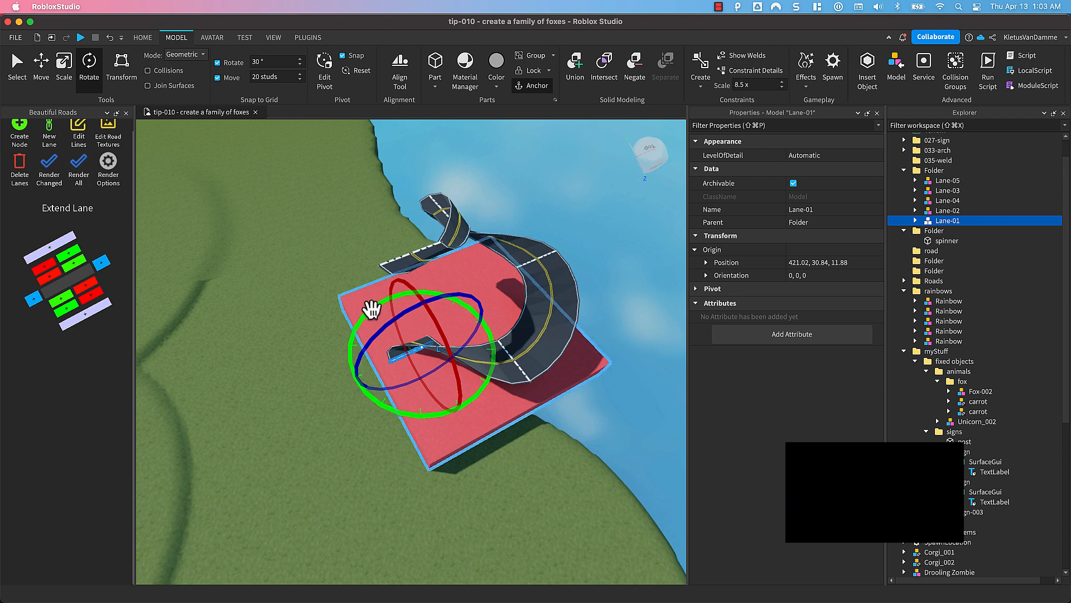
pyautogui.moveTo(366, 308); pyautogui.dragTo(474, 377)
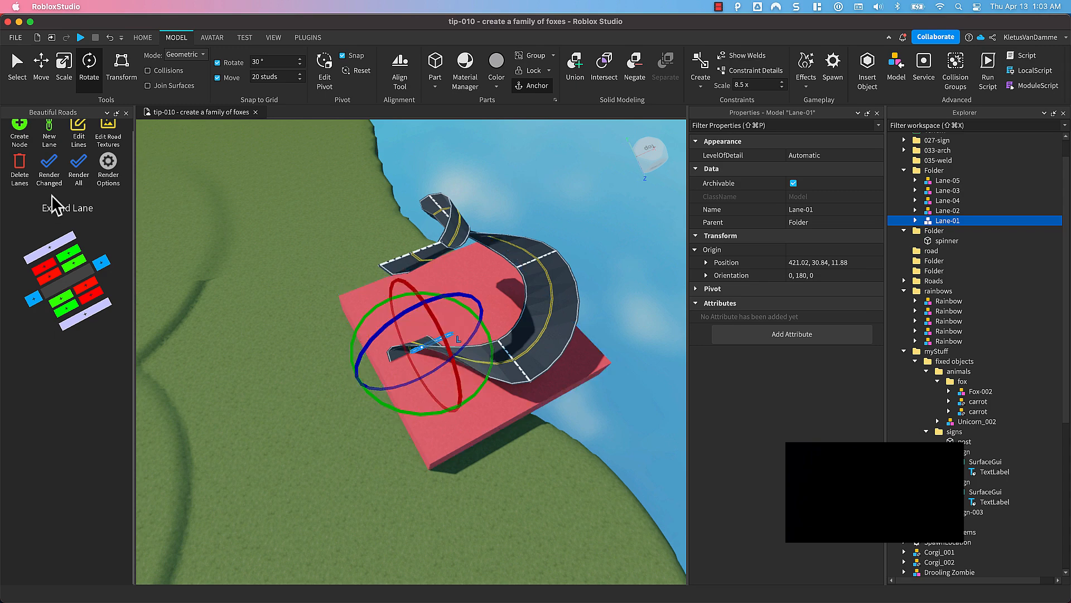
pyautogui.click(80, 170)
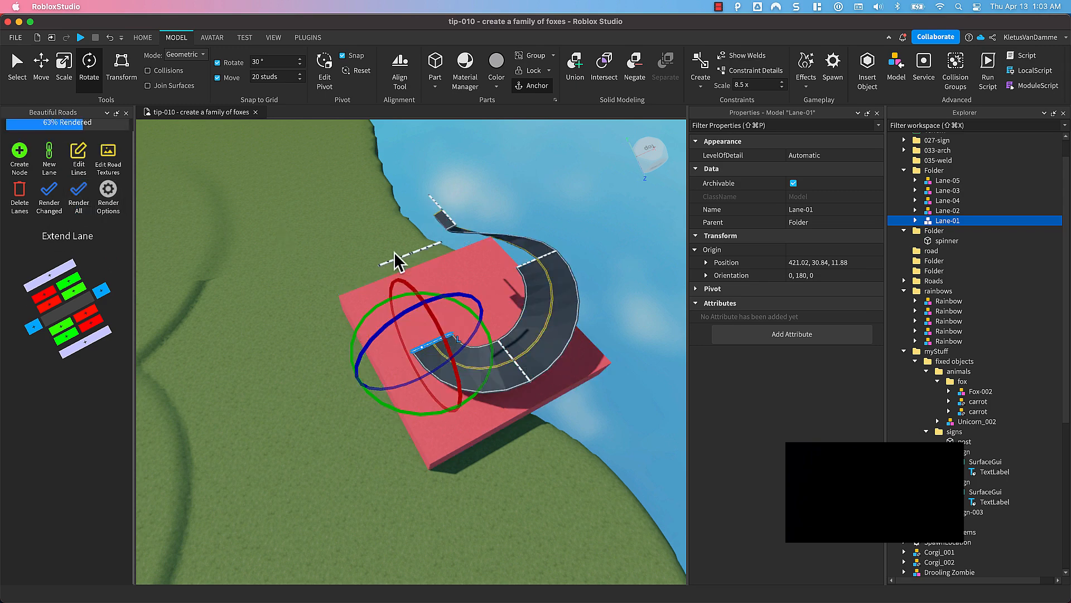
# Select Lane-04 on the upper part of the road and turn it 180° about its vertical axis to orientation 0, 90, 0.
pyautogui.moveTo(512, 286); pyautogui.dragTo(560, 287, button='right')
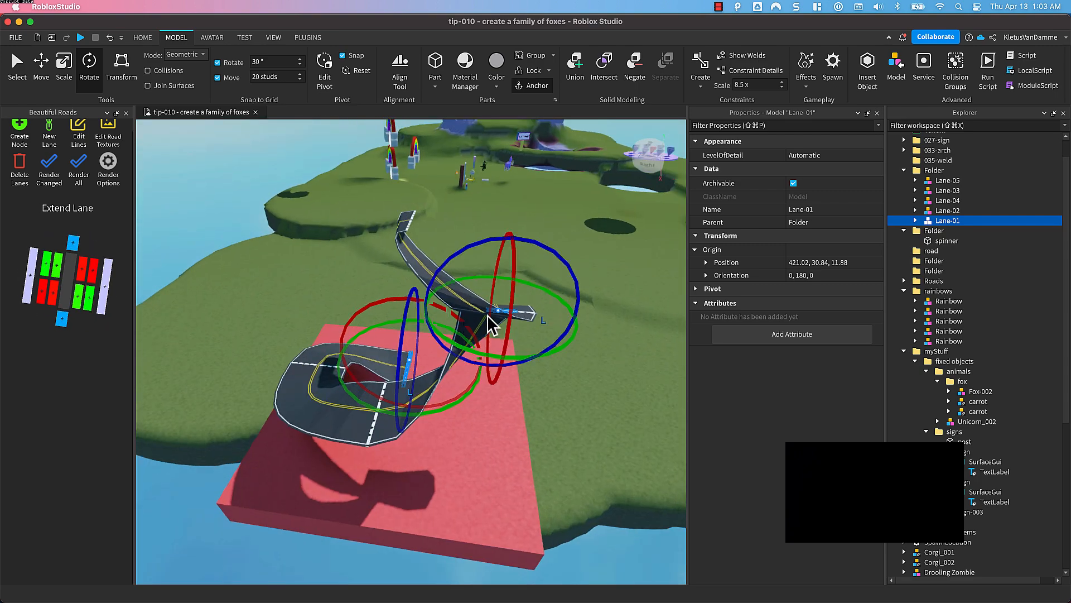
pyautogui.moveTo(481, 330); pyautogui.dragTo(488, 345, button='right')
pyautogui.moveTo(477, 401); pyautogui.dragTo(520, 378, button='right')
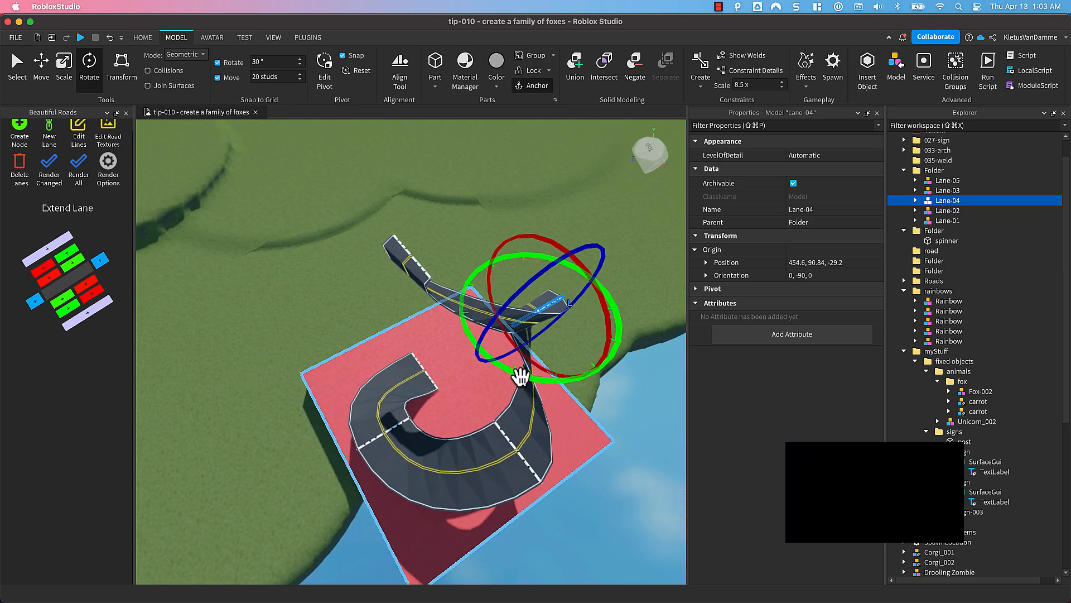
pyautogui.moveTo(624, 342); pyautogui.dragTo(550, 281)
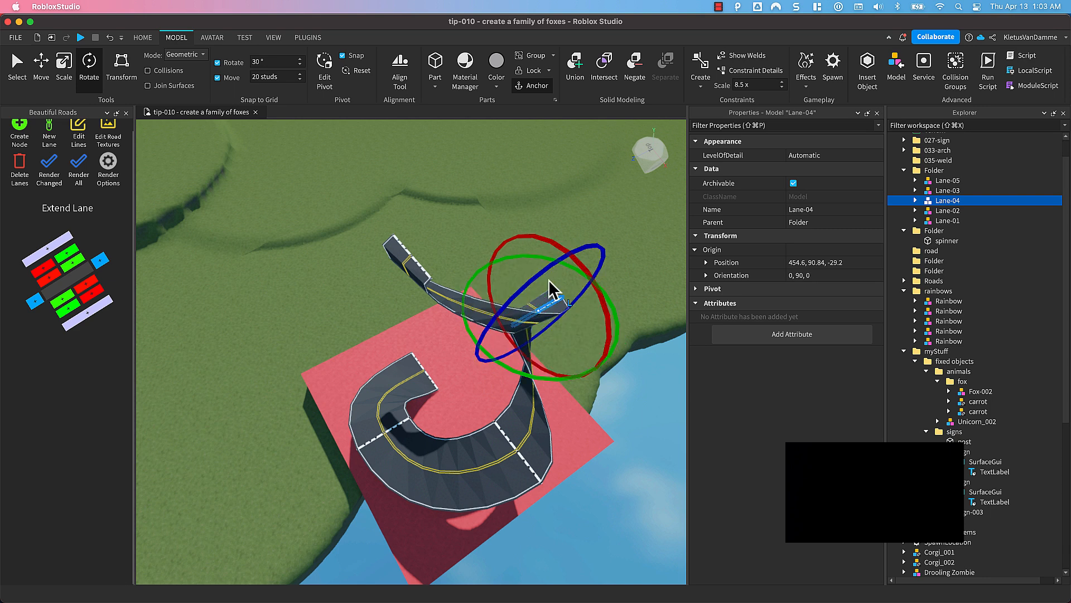
# Render all lanes, turn Lane-05 90° about its vertical axis to orientation 0, 90, 0, and render all lanes again.
pyautogui.click(78, 178)
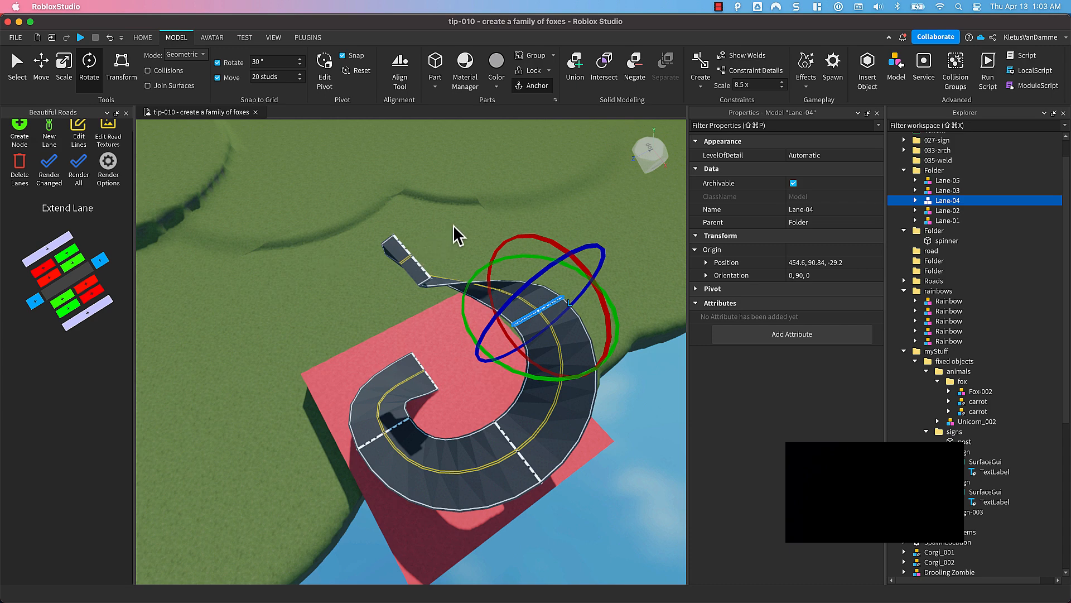
pyautogui.click(410, 259)
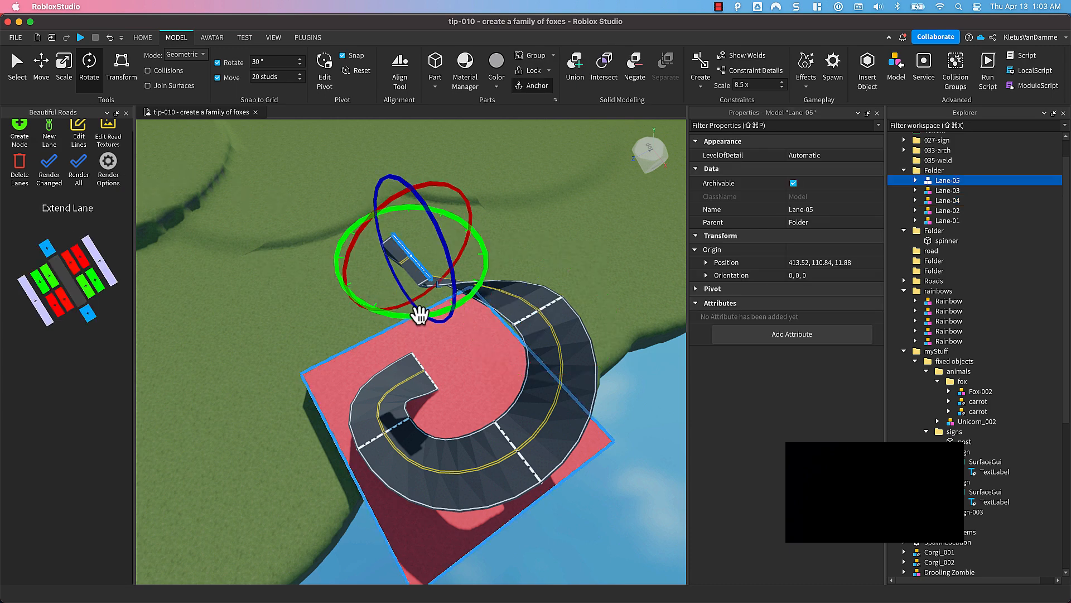
pyautogui.moveTo(417, 310); pyautogui.dragTo(486, 253)
pyautogui.click(78, 170)
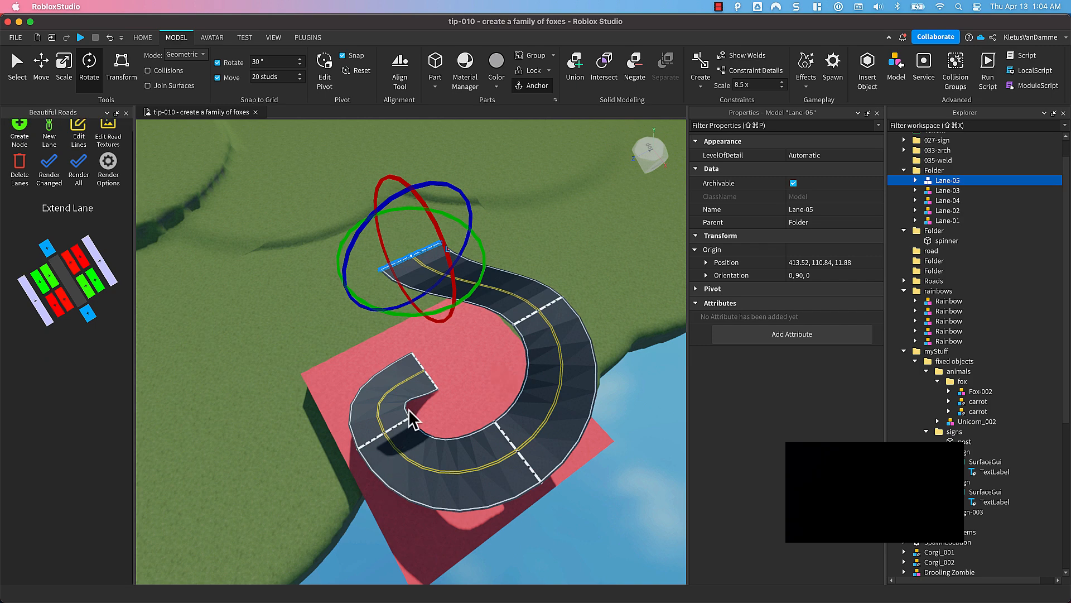
# Turn Lane-05 another 90° about its vertical axis in the top view to orientation 0, 180, 0 and re-render all lanes.
pyautogui.moveTo(417, 383); pyautogui.dragTo(396, 320, button='right')
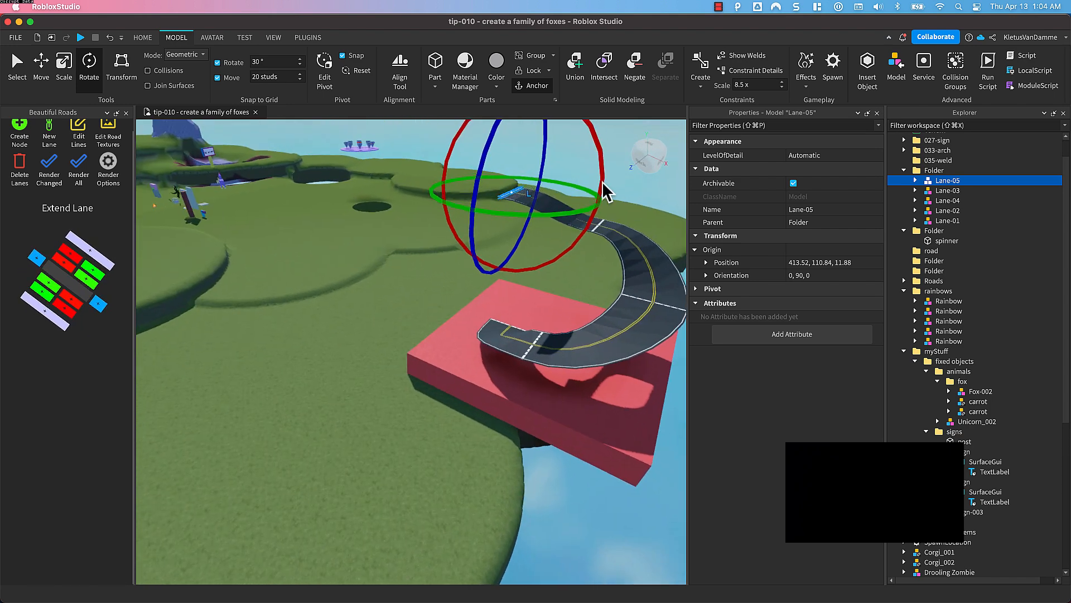
pyautogui.press('e')
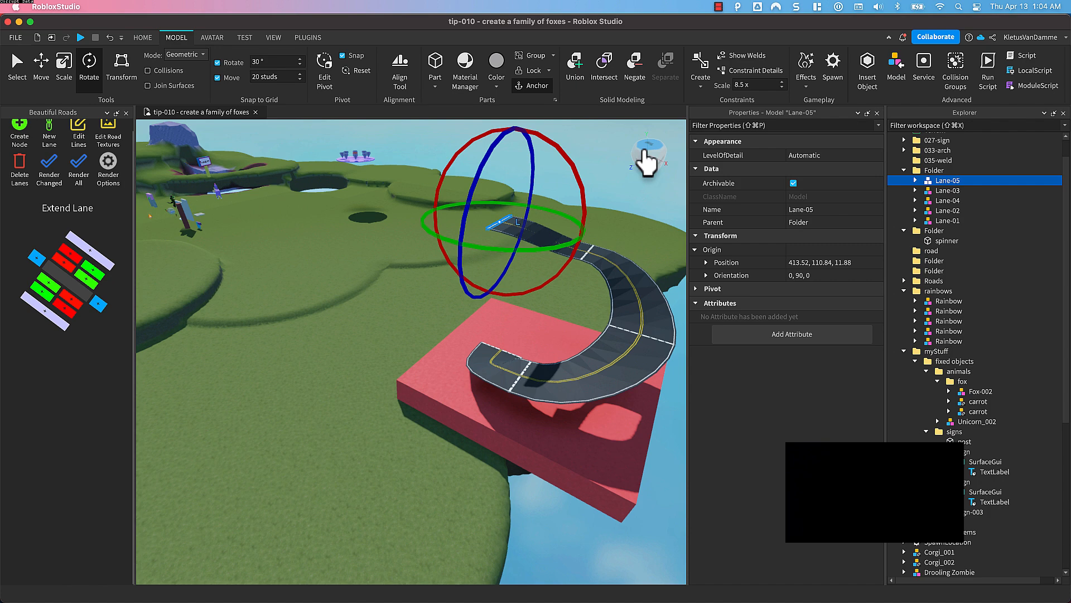
pyautogui.click(646, 155)
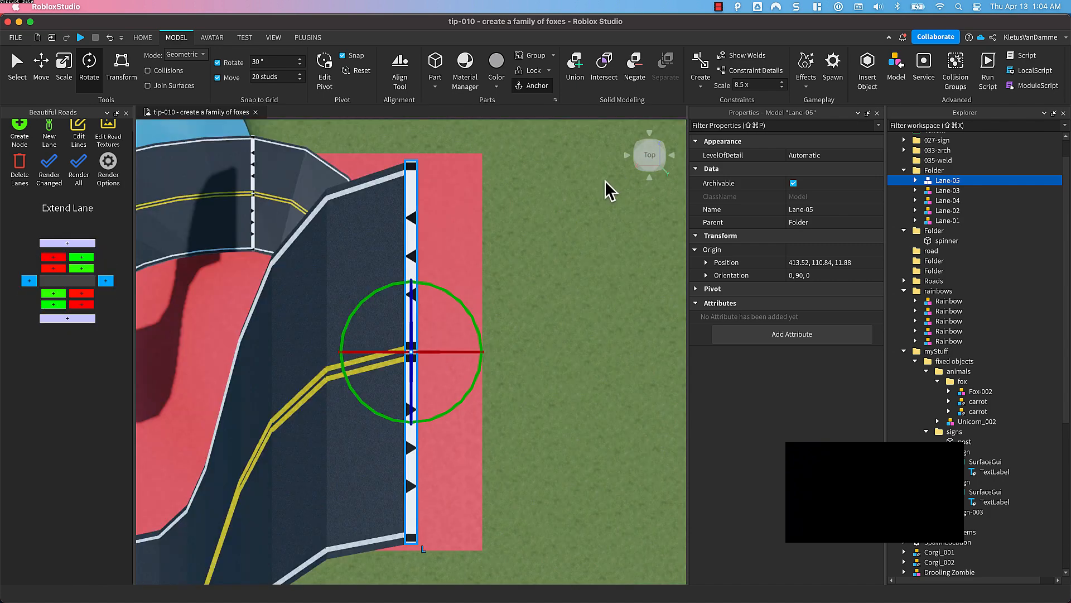
pyautogui.scroll(-8, 534, 244)
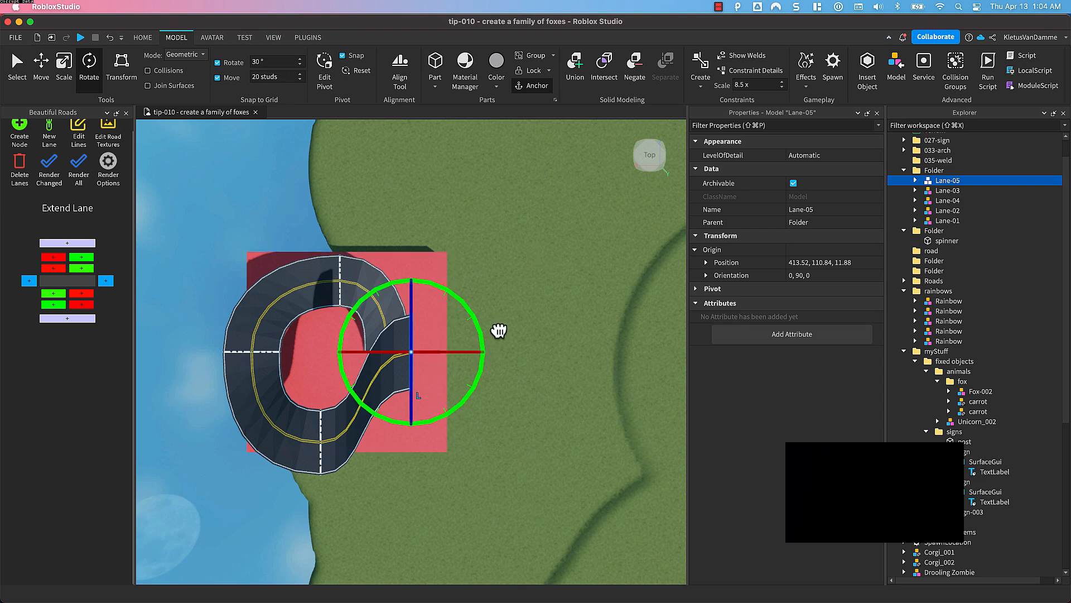
pyautogui.moveTo(499, 333); pyautogui.dragTo(497, 311)
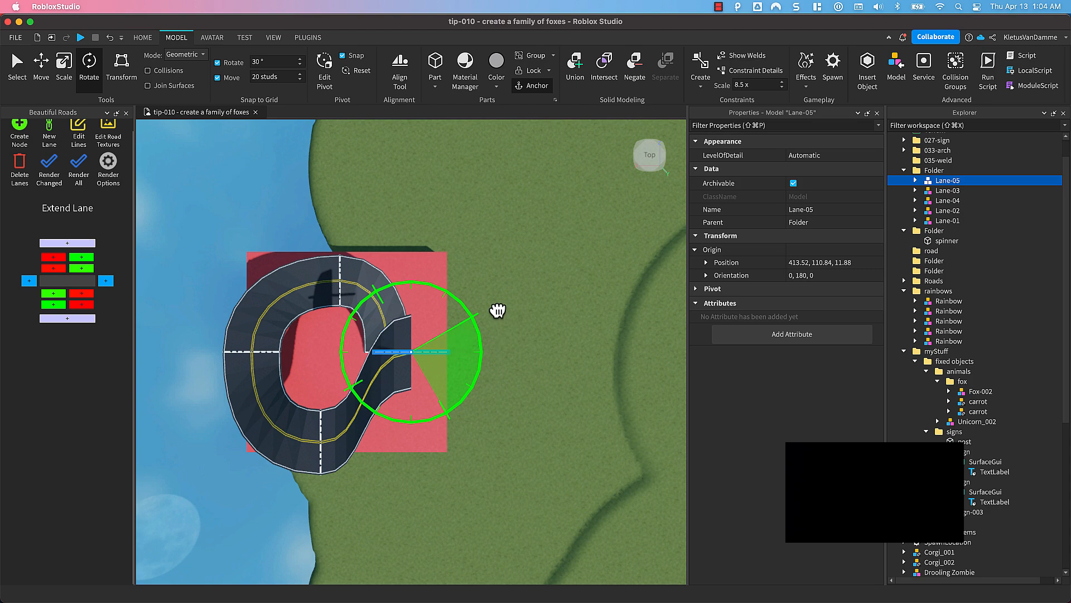
pyautogui.click(78, 169)
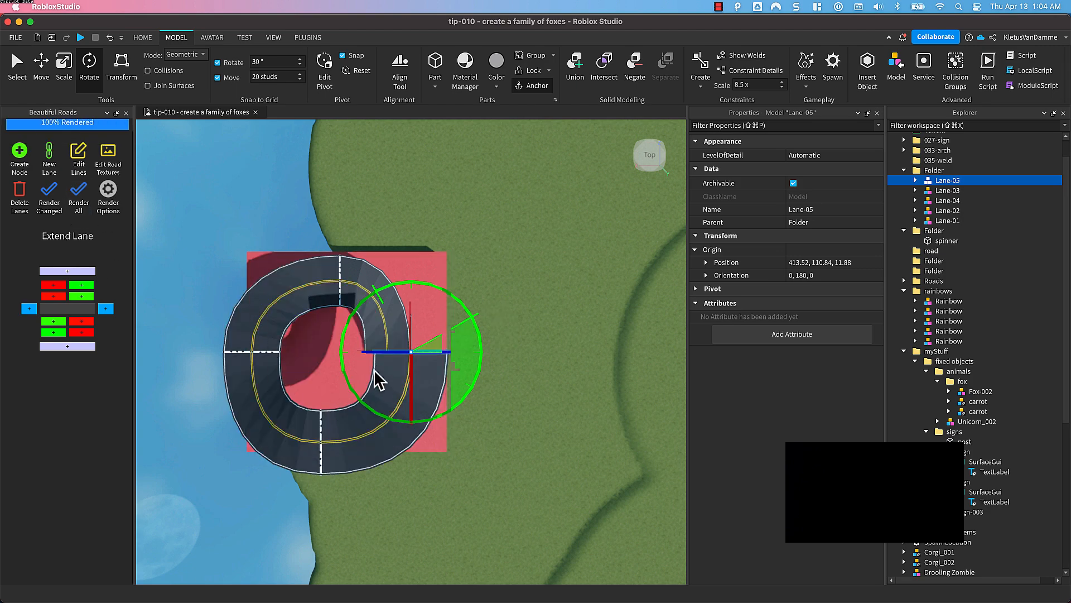
# Inspect the connected spiral road above the pink spinner from several angles.
pyautogui.moveTo(332, 404); pyautogui.dragTo(334, 405, button='right')
pyautogui.moveTo(334, 406); pyautogui.dragTo(369, 377, button='middle')
pyautogui.moveTo(369, 377); pyautogui.dragTo(343, 392, button='right')
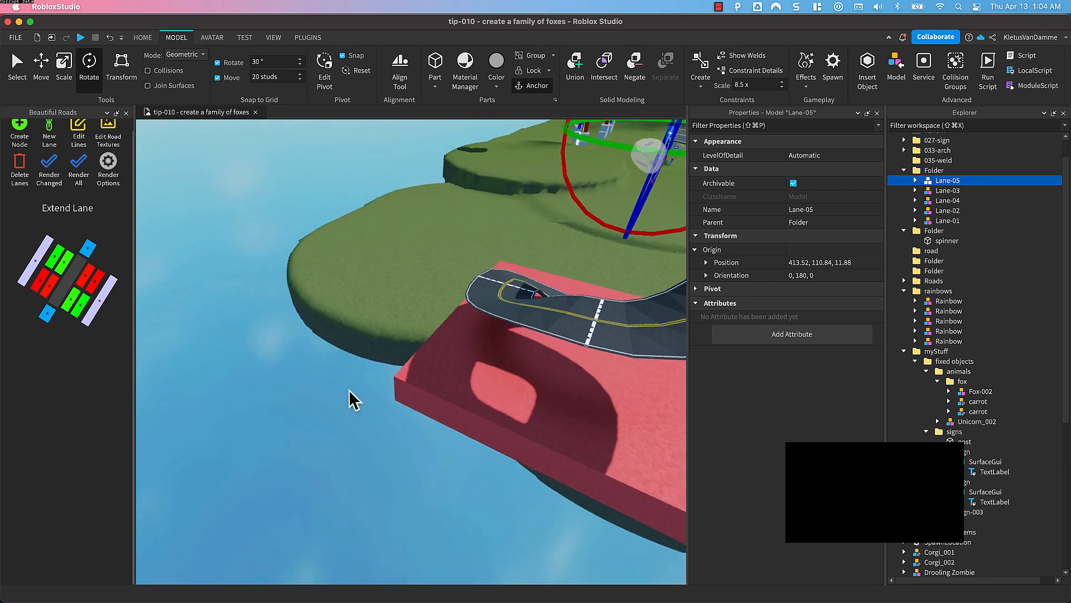
pyautogui.scroll(-5, 350, 390)
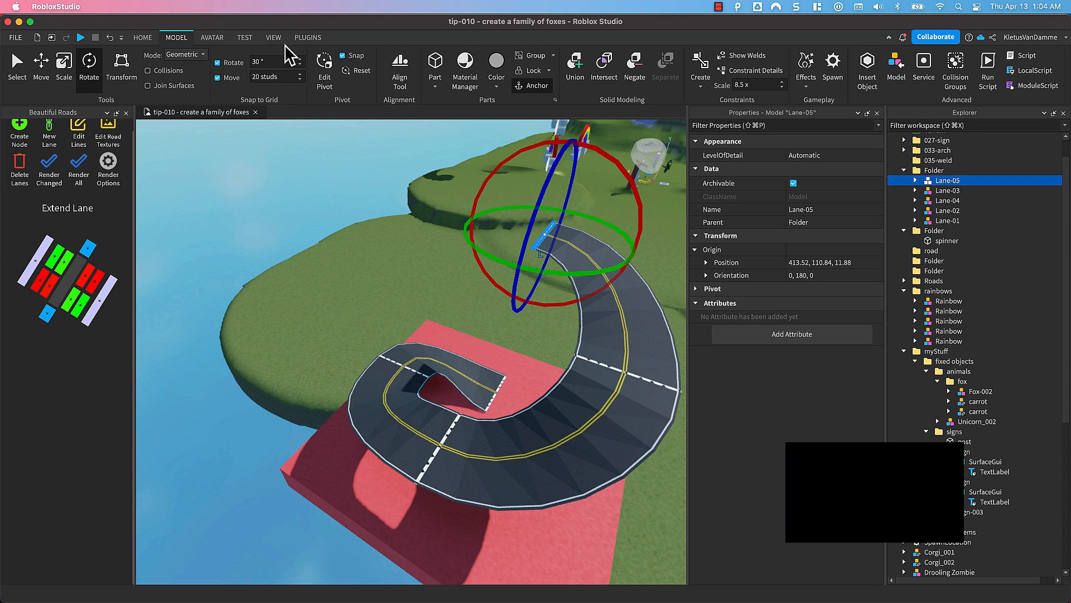
pyautogui.click(304, 37)
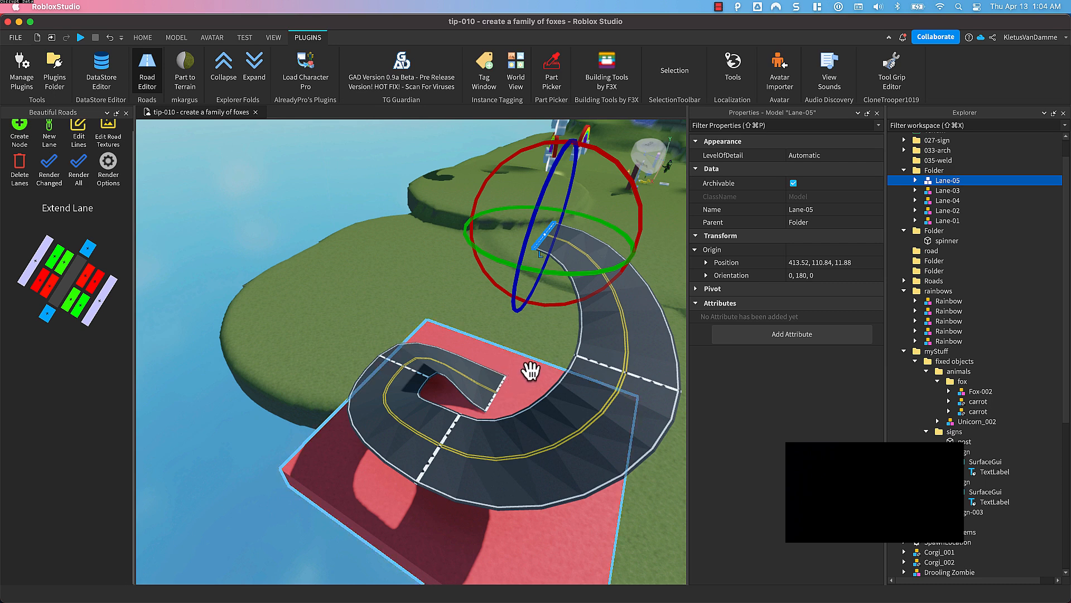
pyautogui.moveTo(510, 406); pyautogui.dragTo(513, 353, button='right')
pyautogui.moveTo(404, 344); pyautogui.dragTo(462, 387, button='right')
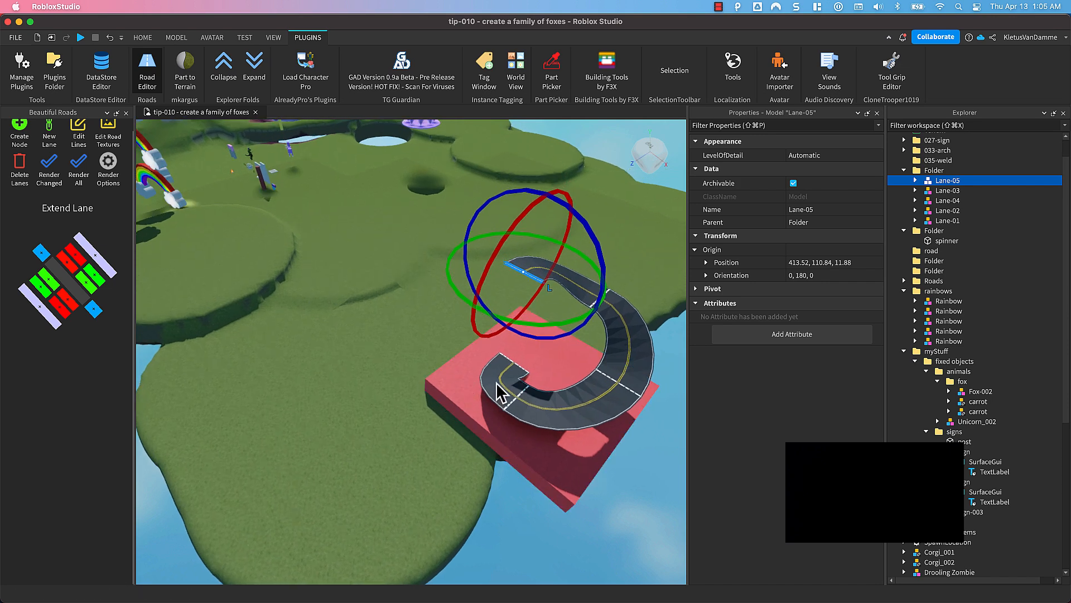
# Select all five lanes, Lane-01 to Lane-05, and group them as one model.
pyautogui.click(943, 191)
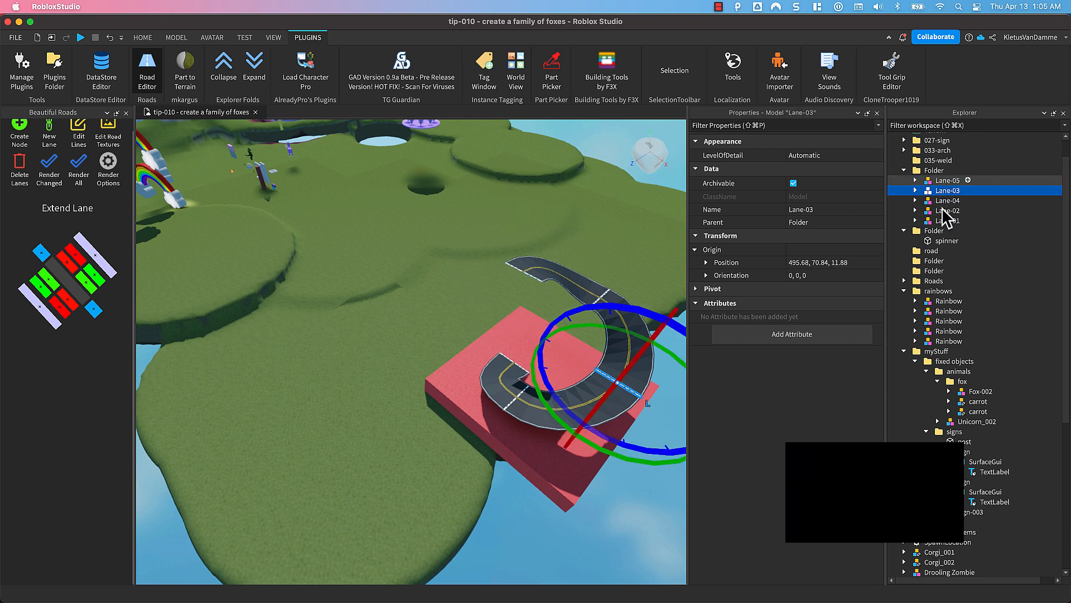
pyautogui.click(941, 181)
pyautogui.keyDown('shift'); pyautogui.click(945, 219); pyautogui.keyUp('shift')
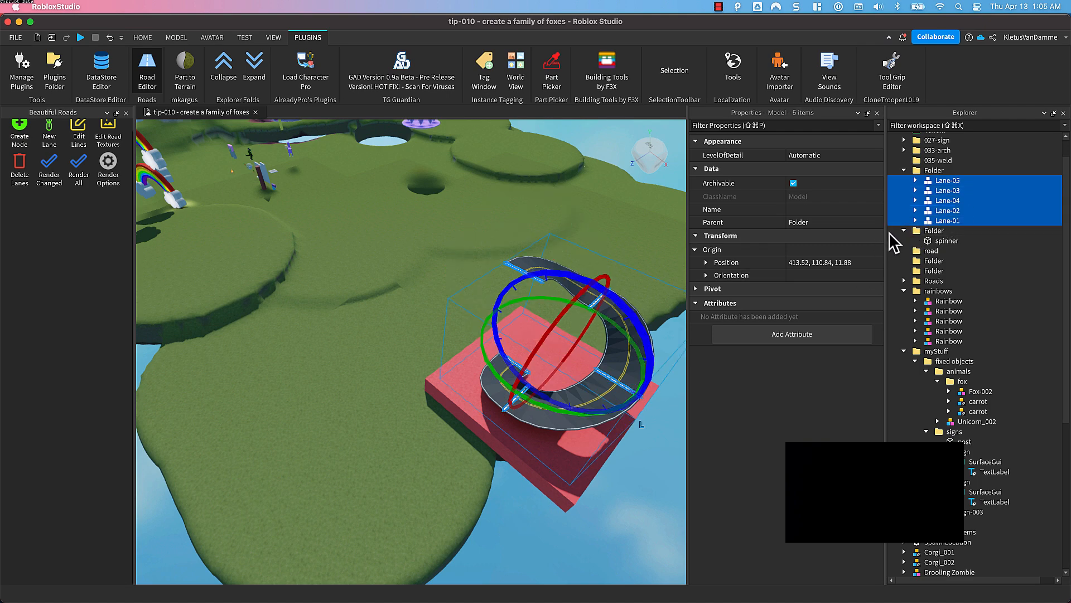
pyautogui.press('super+g')
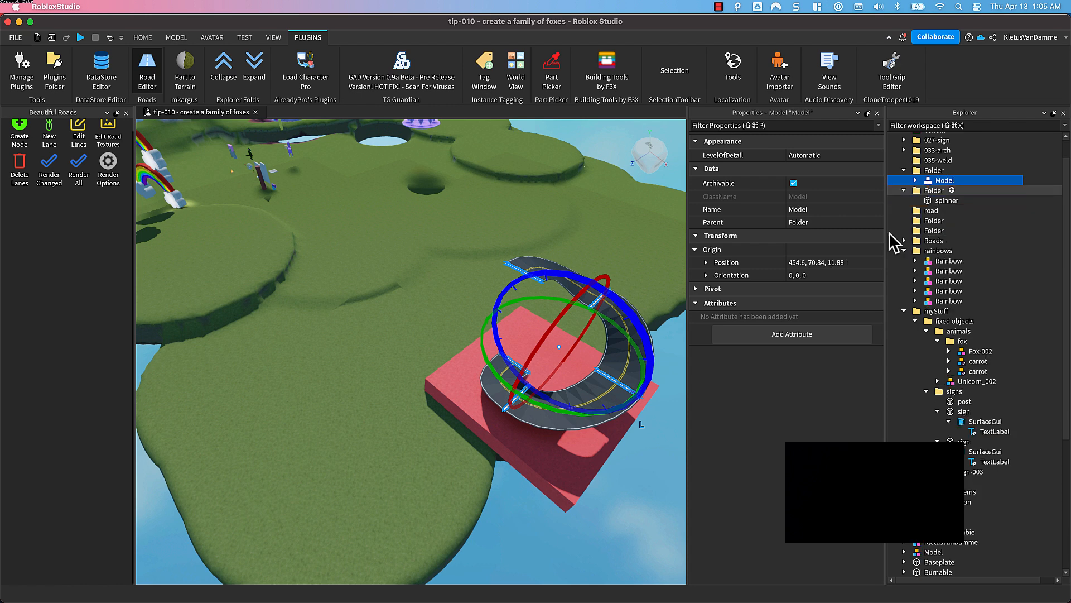
# Rename the new lane group model to Road-Spiral-001.
pyautogui.doubleClick(948, 182)
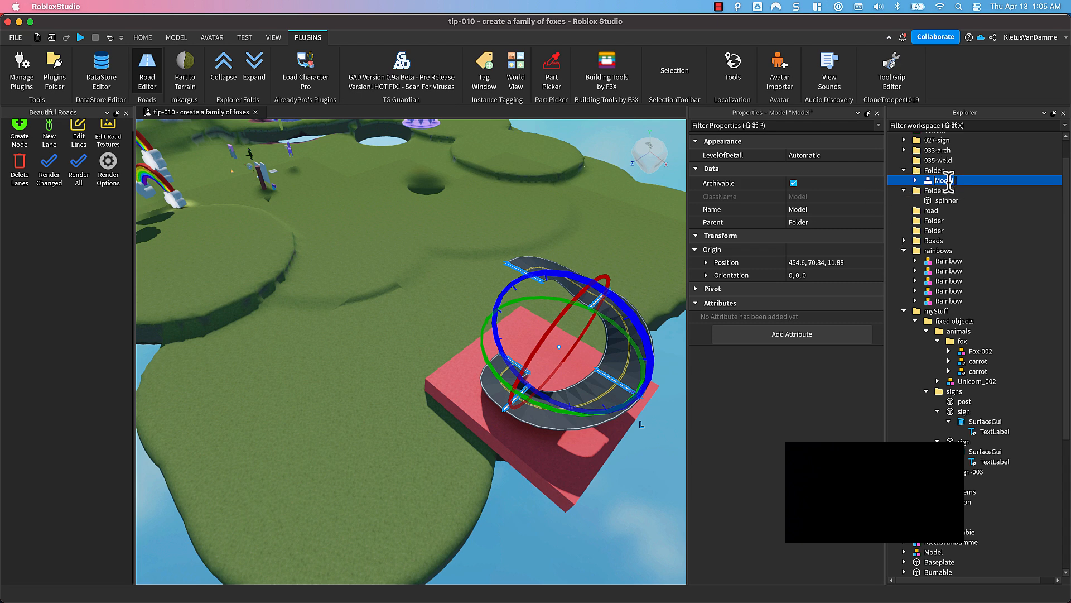
pyautogui.write('Rp')
pyautogui.press('BackSpace')
pyautogui.write('oad Spiral-001')
pyautogui.press('Return')
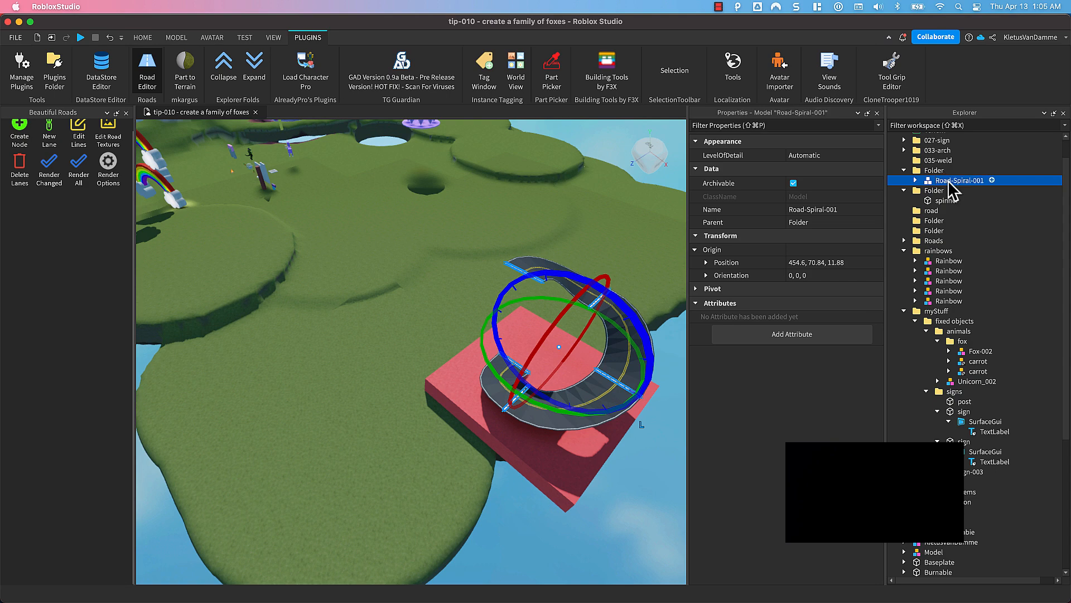
# Convert the Road-Spiral-001 model to a package titled Road-Spiral-001 with ownership set to Me.
pyautogui.rightClick(949, 180)
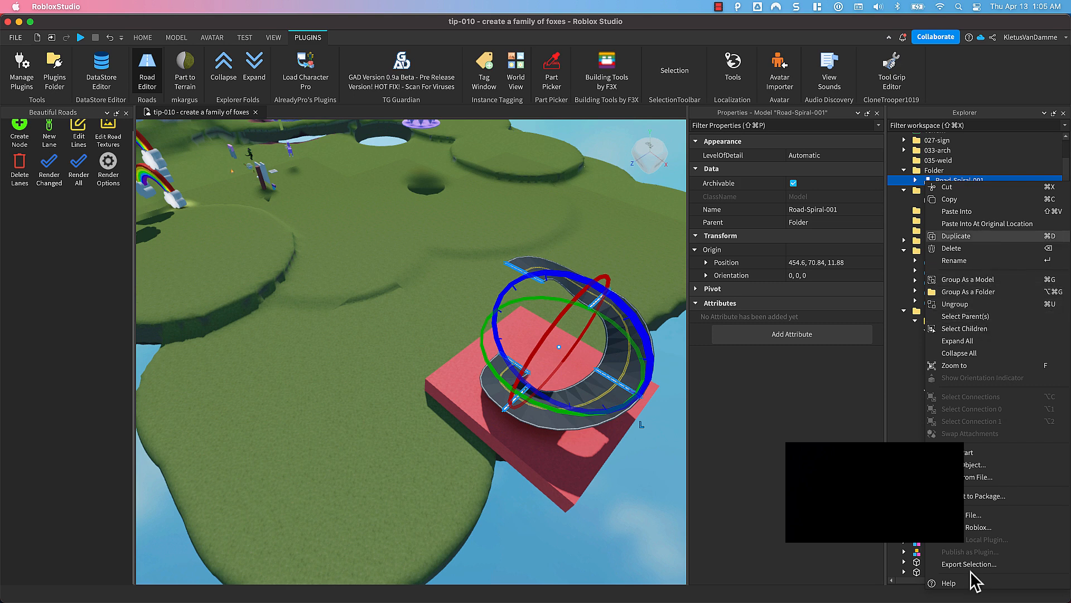
pyautogui.click(971, 496)
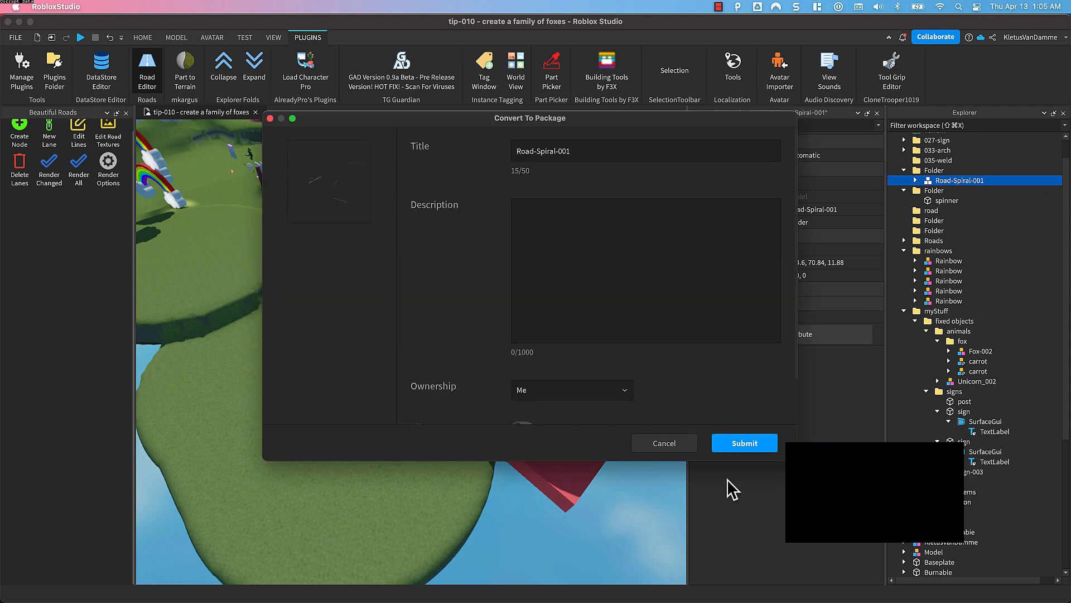
pyautogui.click(742, 443)
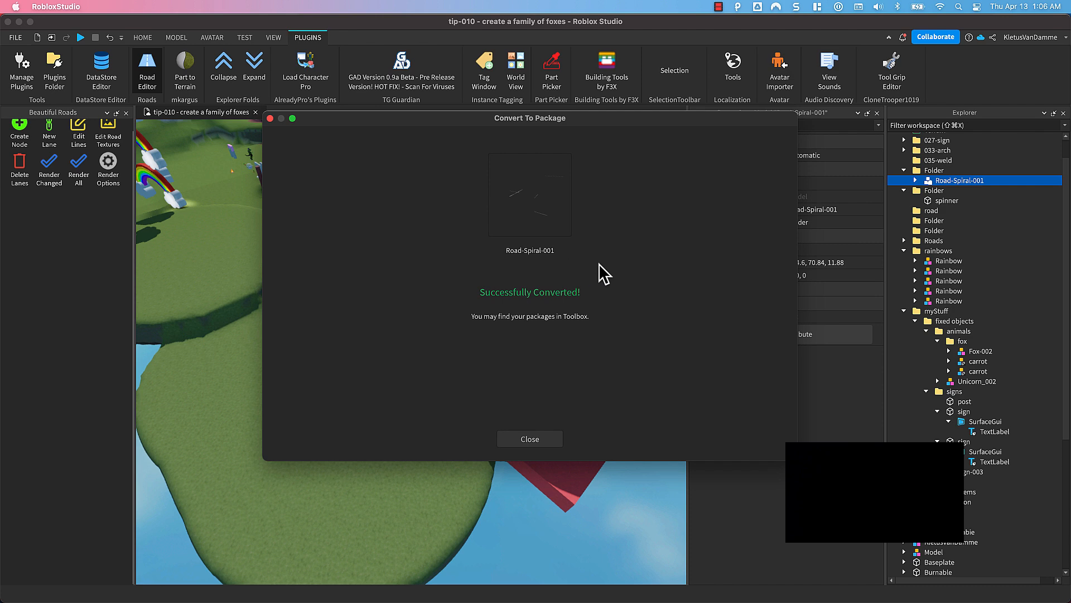
pyautogui.click(547, 439)
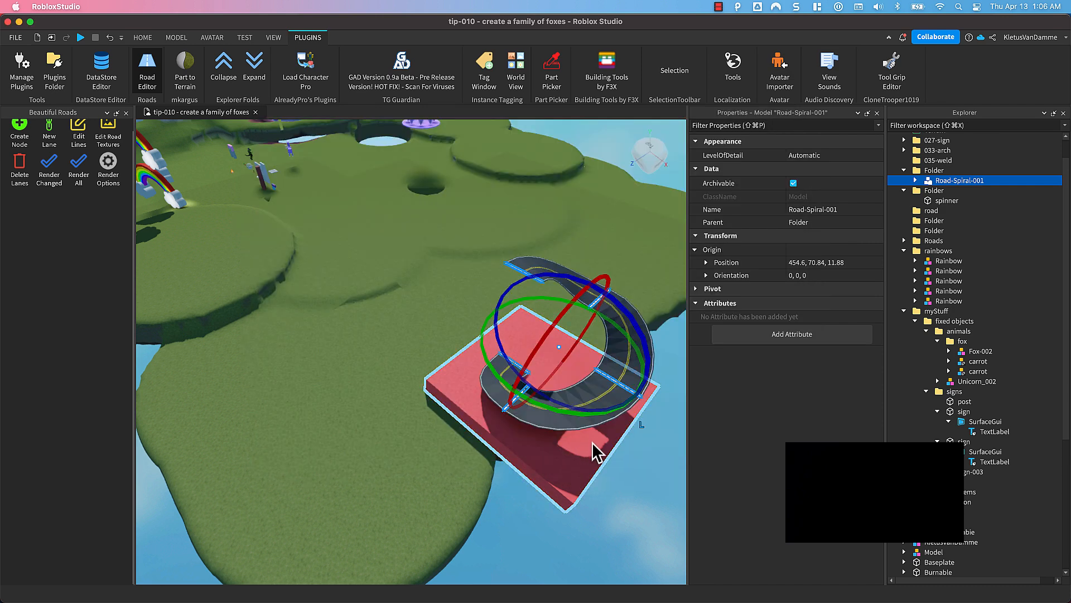
# Select the pink spinner part beneath the road and turn on its Anchored property.
pyautogui.moveTo(591, 441); pyautogui.dragTo(592, 443, button='right')
pyautogui.moveTo(591, 443); pyautogui.dragTo(579, 416, button='middle')
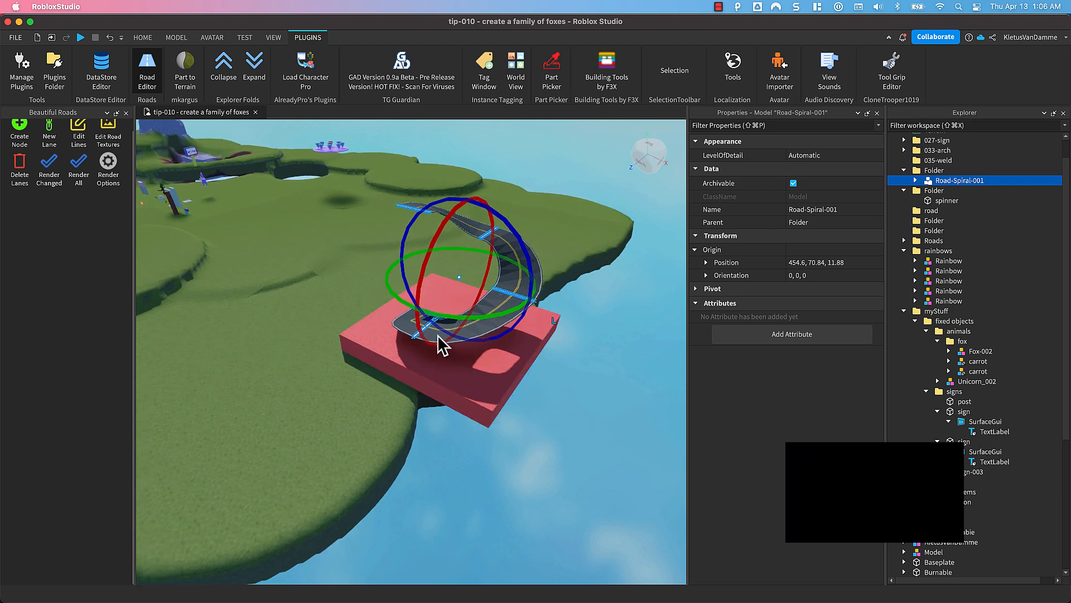
pyautogui.click(448, 373)
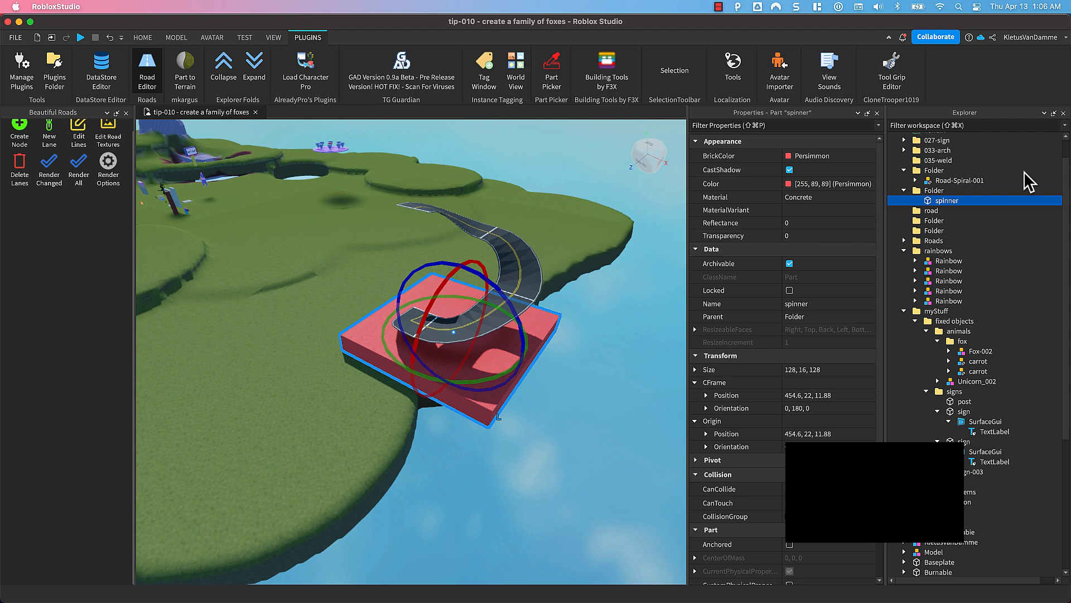
pyautogui.rightClick(951, 202)
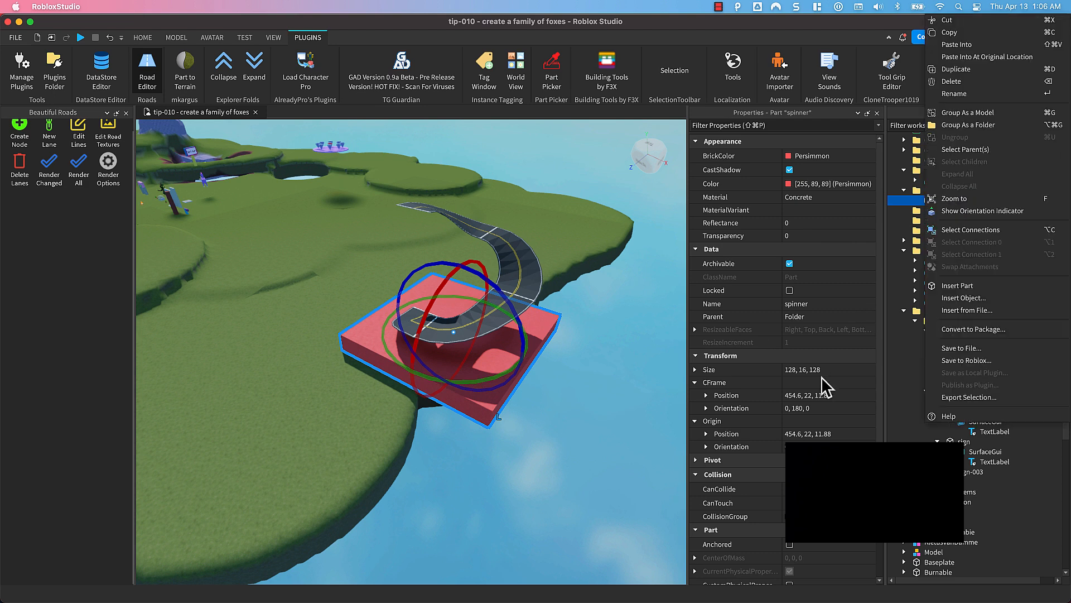
pyautogui.click(789, 546)
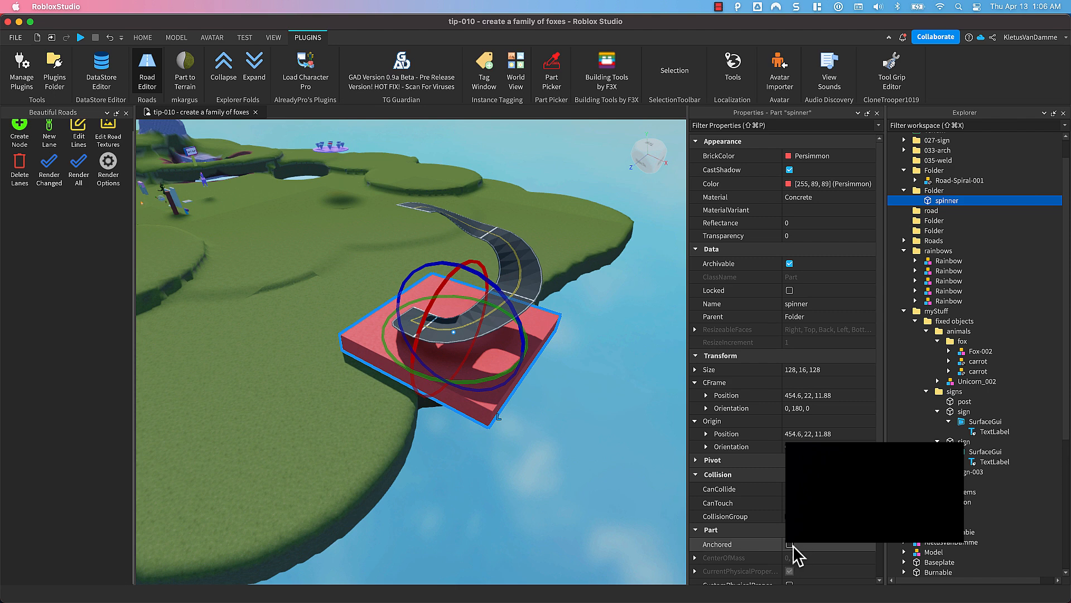
pyautogui.click(788, 544)
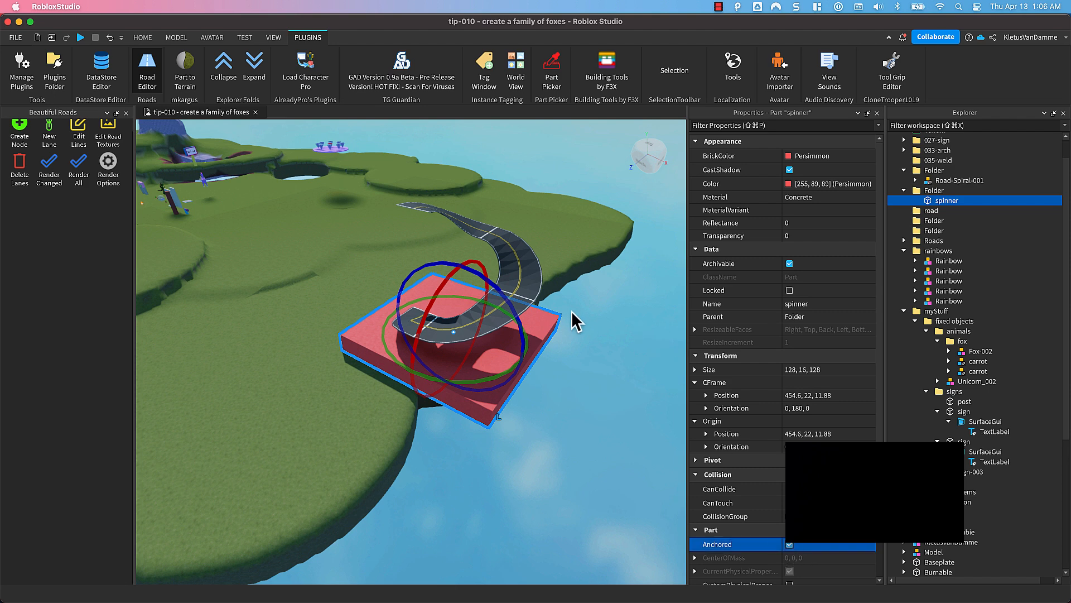
# Move the SpawnLocation onto the upper end of the spiral road, at about position 420.181, 109.943, 1.452.
pyautogui.moveTo(382, 348)
pyautogui.mouseDown(button='right')
pyautogui.moveTo(429, 335)
pyautogui.moveTo(397, 366)
pyautogui.moveTo(405, 349)
pyautogui.moveTo(377, 367)
pyautogui.mouseUp(button='right')
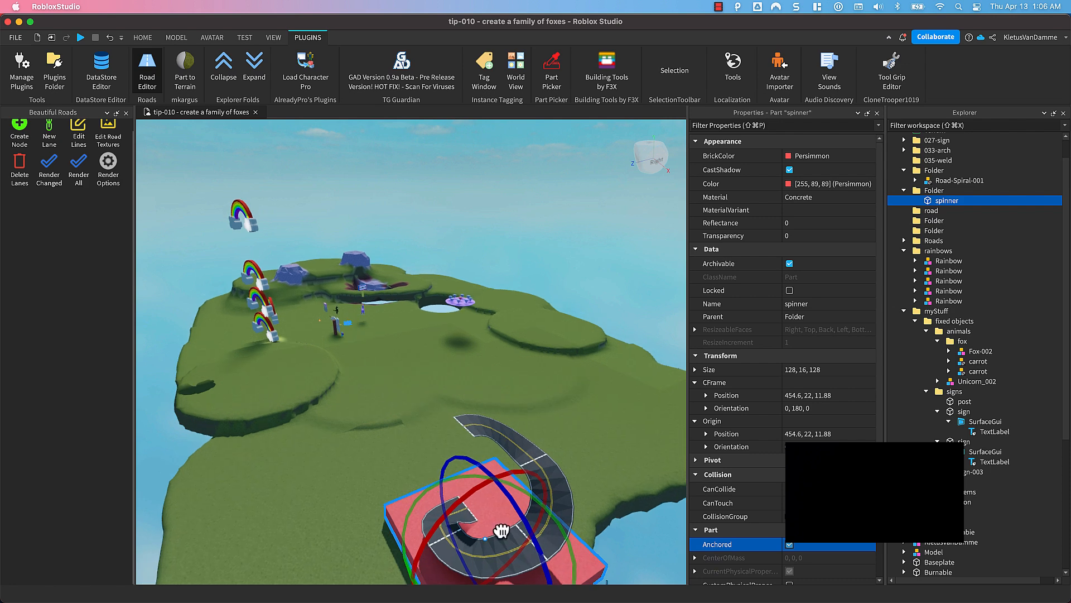
pyautogui.click(486, 523)
pyautogui.moveTo(486, 524); pyautogui.dragTo(478, 426)
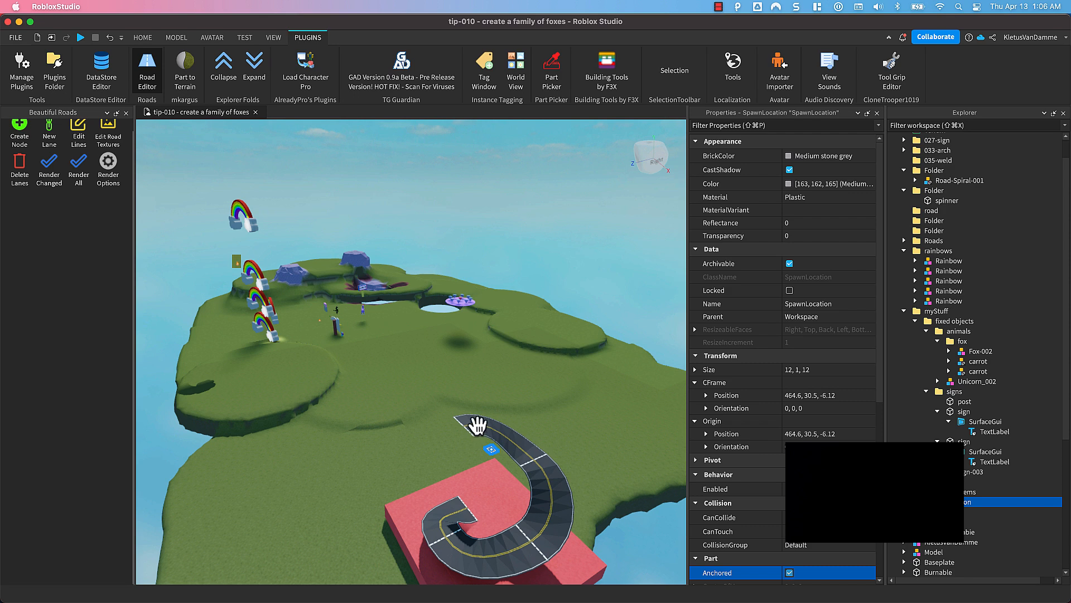
pyautogui.press('f')
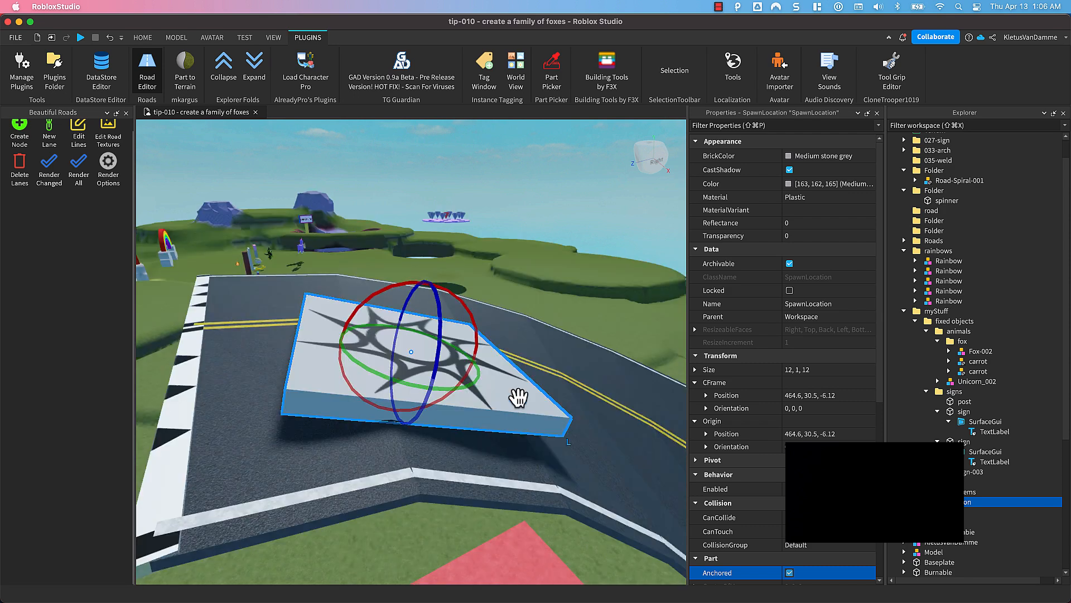
pyautogui.scroll(-5, 517, 396)
pyautogui.moveTo(517, 395); pyautogui.dragTo(474, 418, button='right')
pyautogui.moveTo(404, 415); pyautogui.dragTo(414, 414, button='middle')
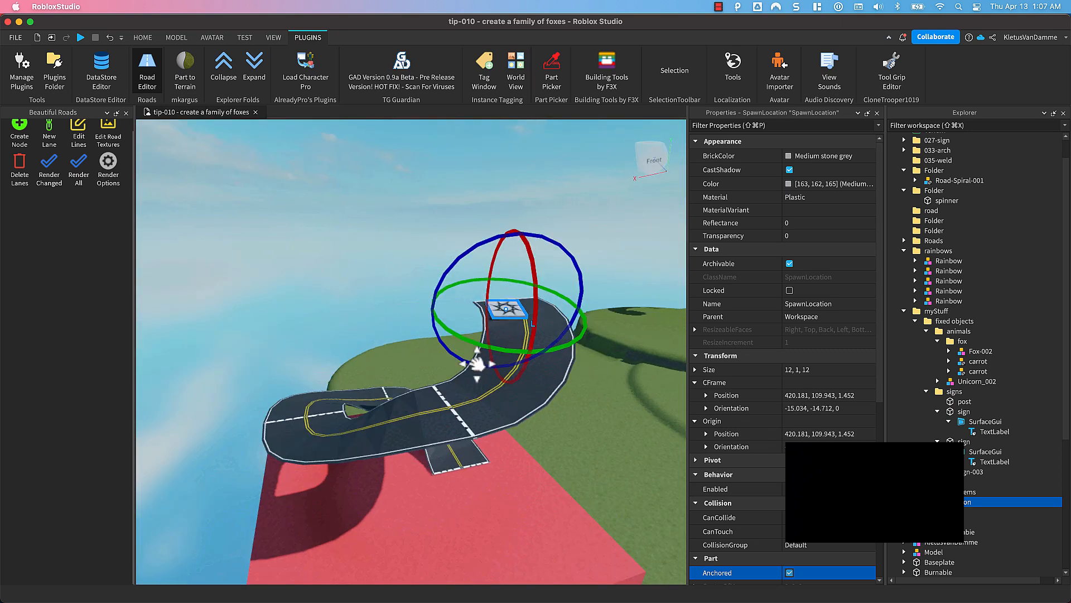
pyautogui.moveTo(481, 364); pyautogui.dragTo(445, 415, button='right')
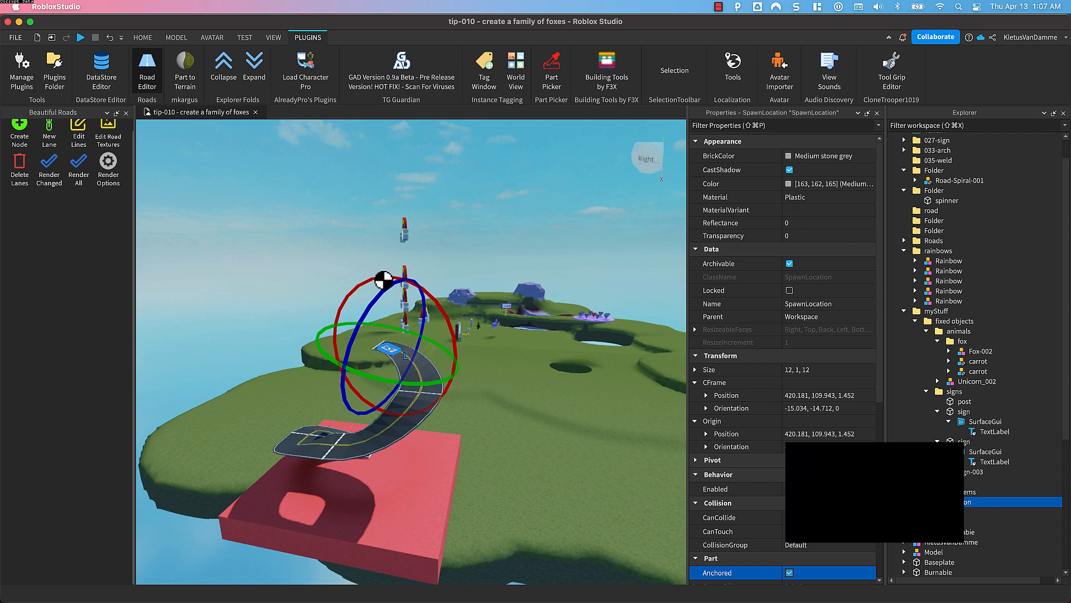
# Start a play-test and move the avatar off the spawn, down to the grass and up against the pink block.
pyautogui.press('F5')
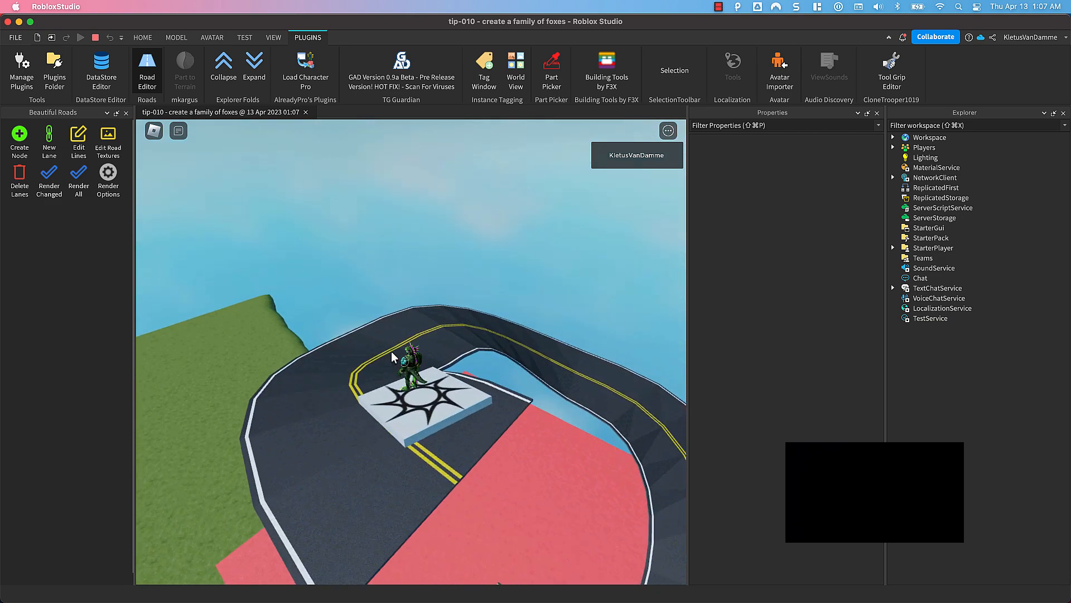
pyautogui.press('w')
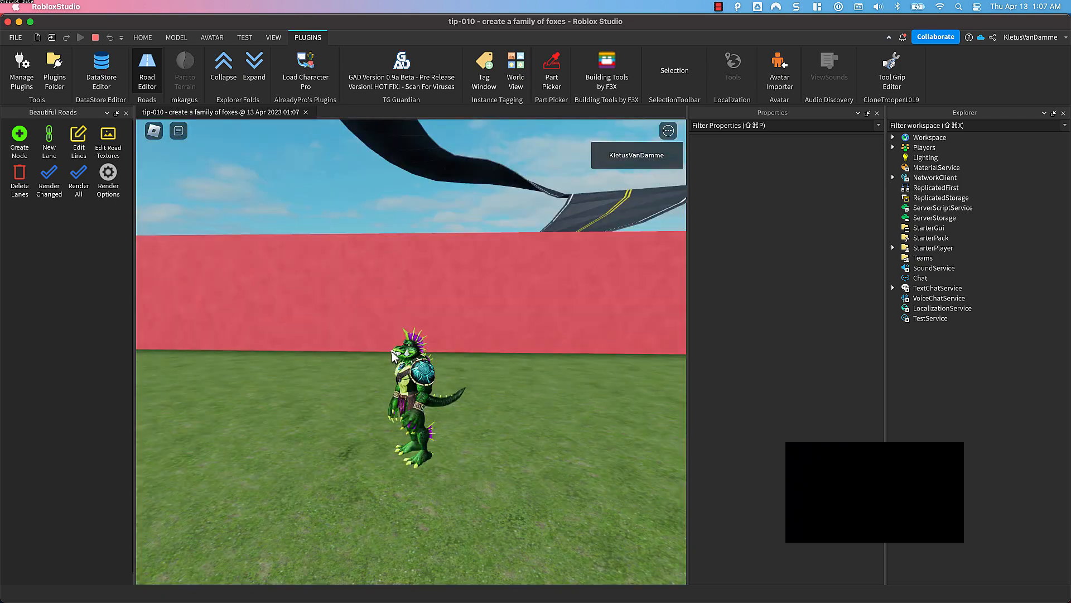
pyautogui.press('w')
pyautogui.press('space')
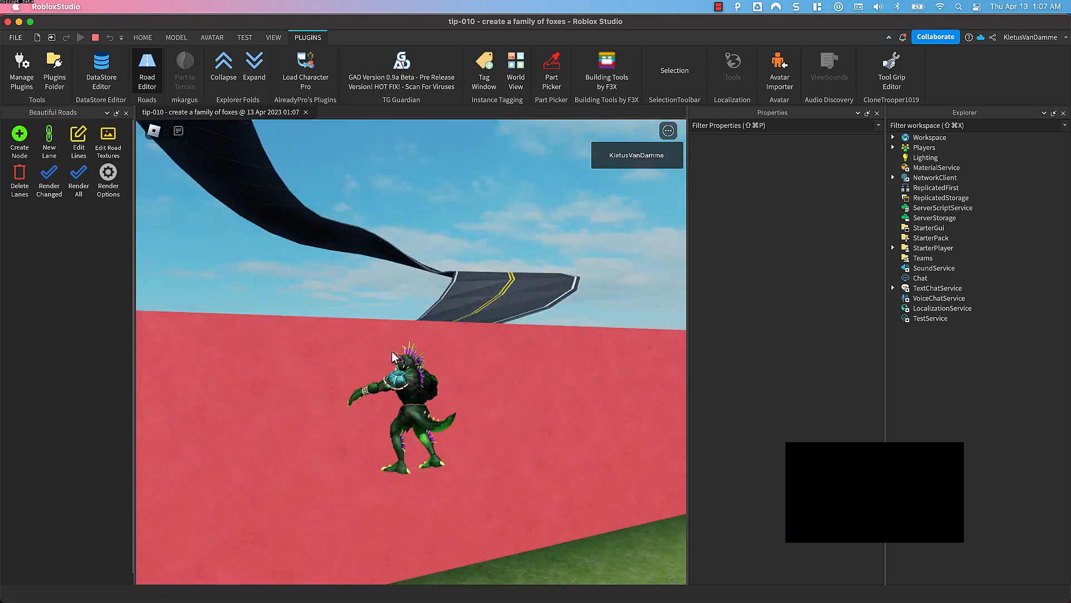
# Test the spiral road by running the avatar up along its lanes, then leap off onto the grass.
pyautogui.press('a')
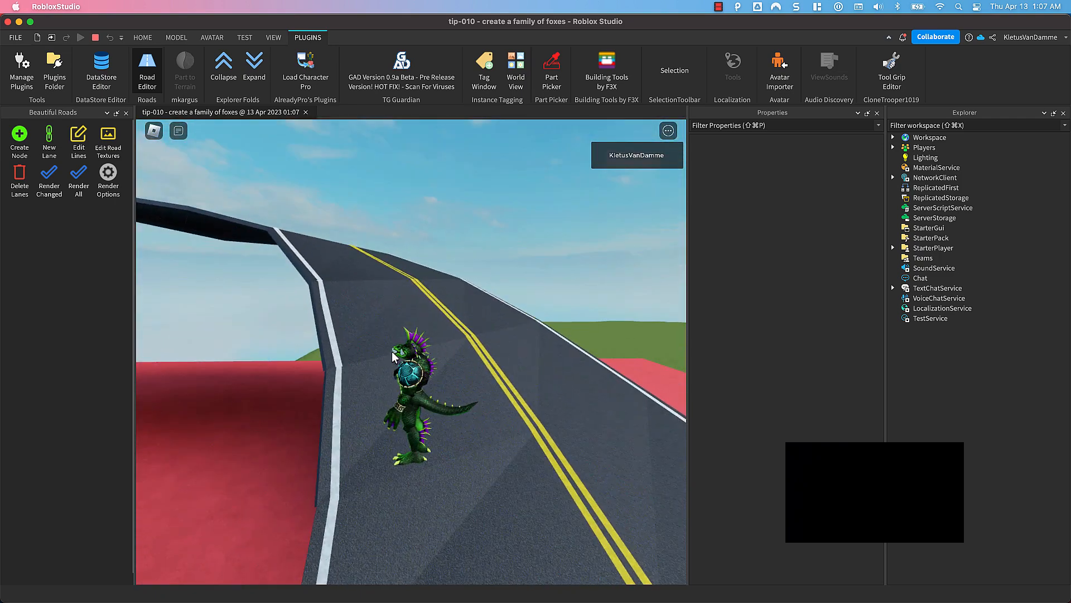
pyautogui.press('w')
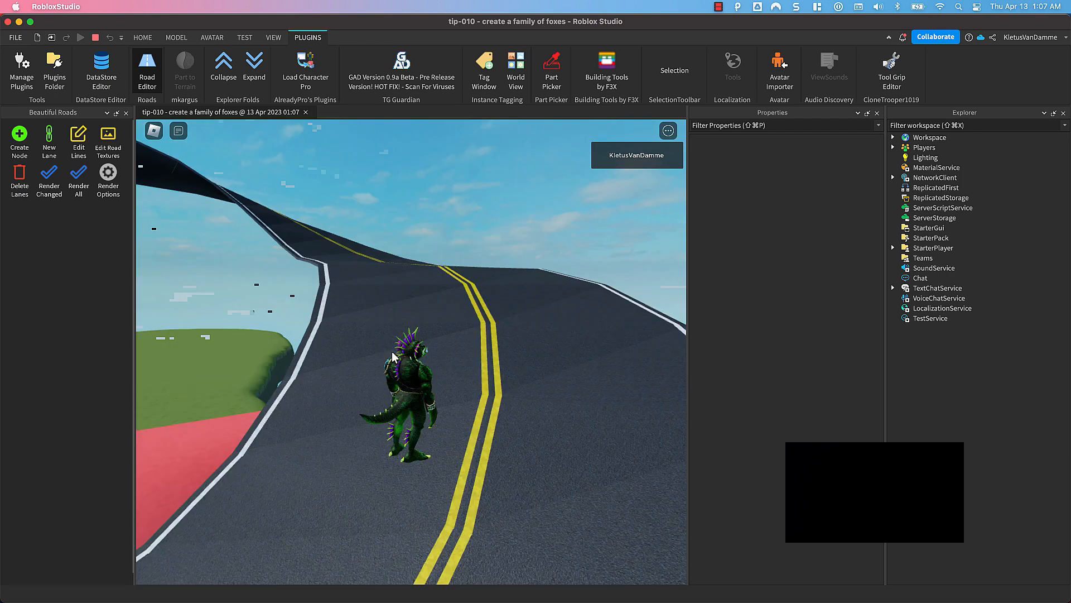
pyautogui.press('d')
pyautogui.press('w')
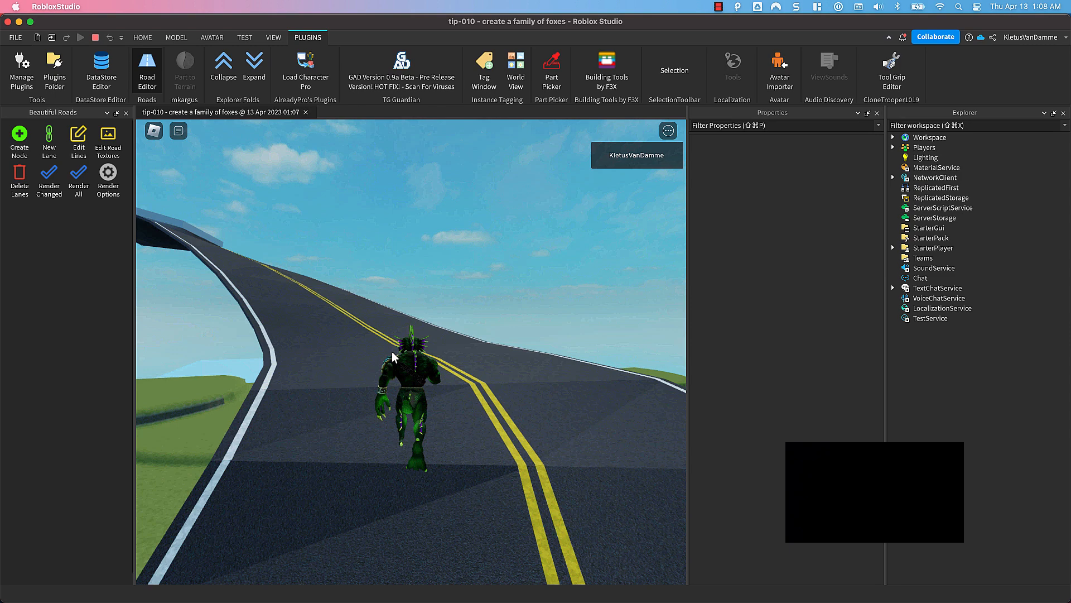
pyautogui.press('w')
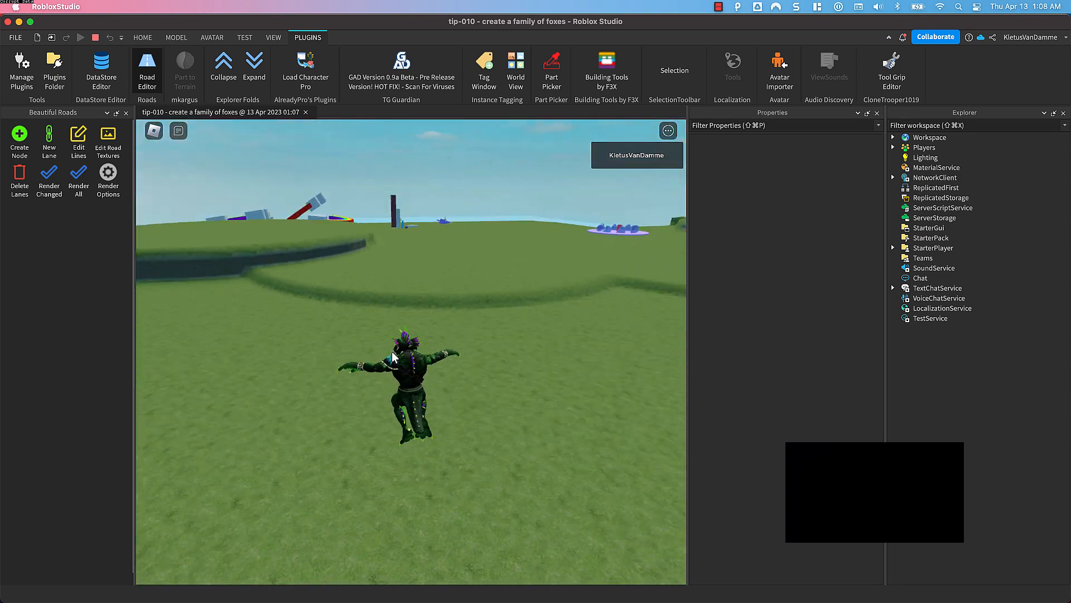
# Run the avatar across the grass field, past the rainbows and toward the terraced hill.
pyautogui.press('w')
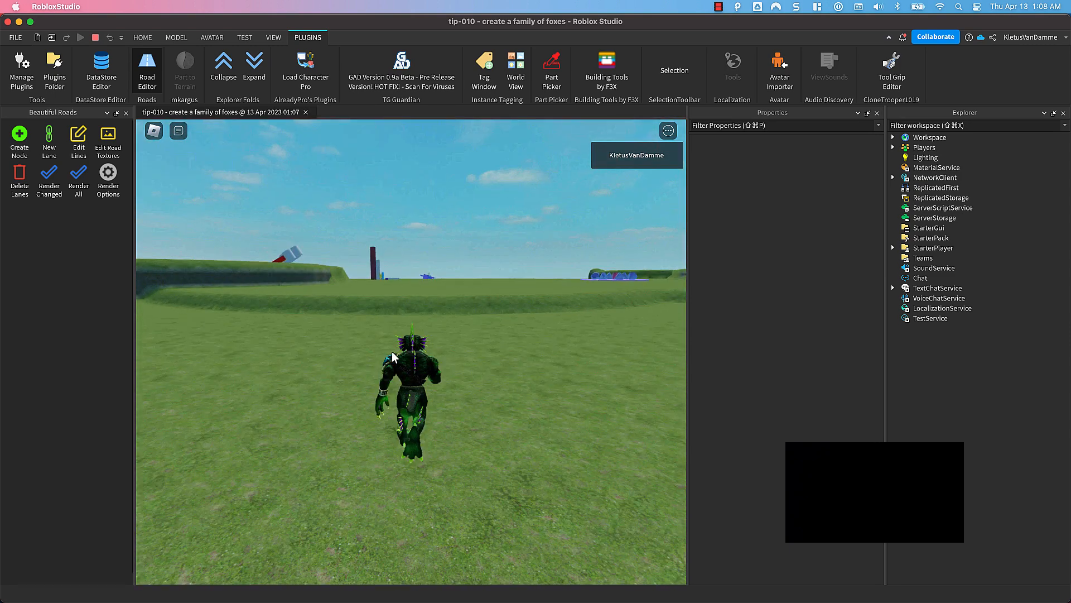
pyautogui.press('w')
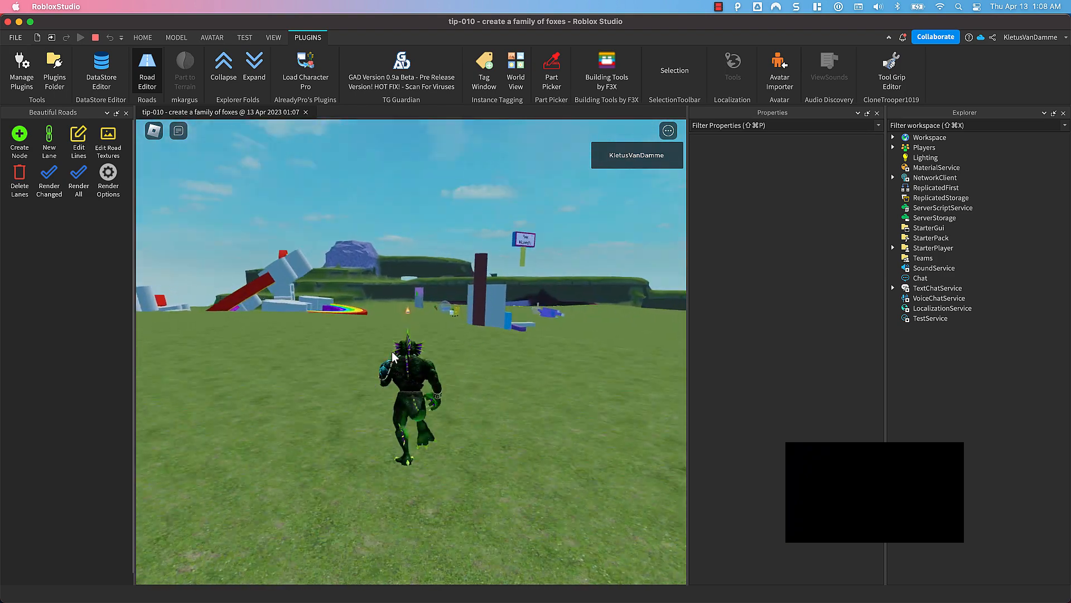
pyautogui.press('w')
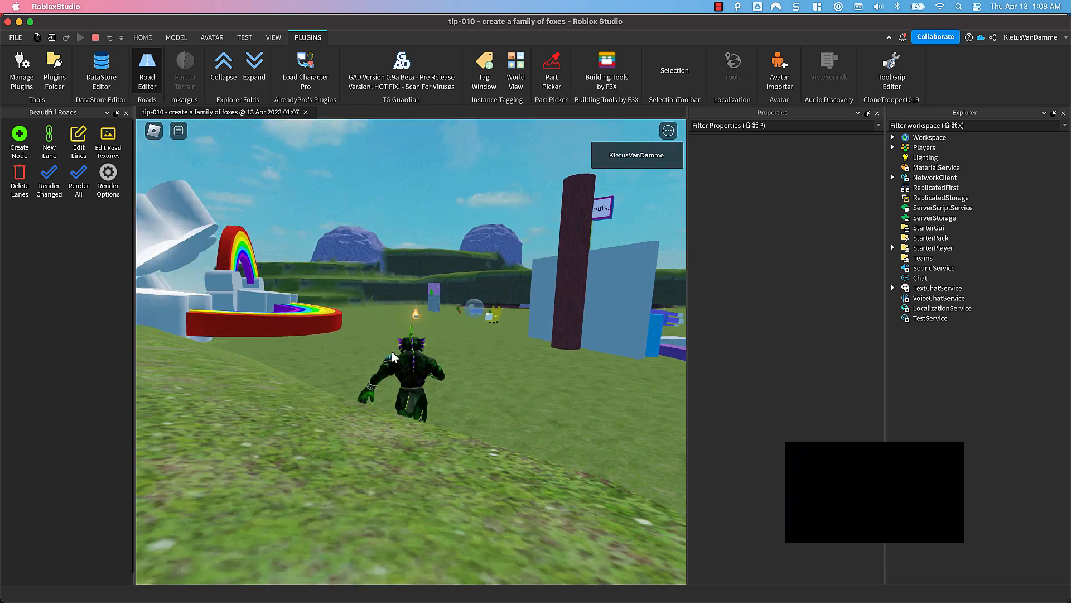
pyautogui.press('w')
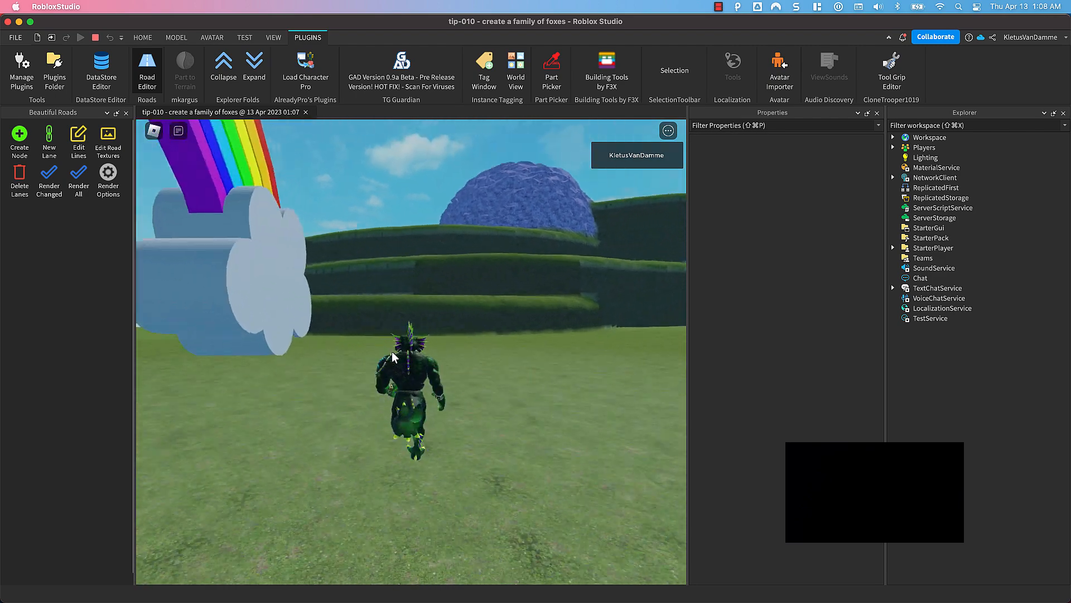
# Climb the grassy terraces with the avatar and explore the hilltop around the purple rock domes.
pyautogui.press('space')
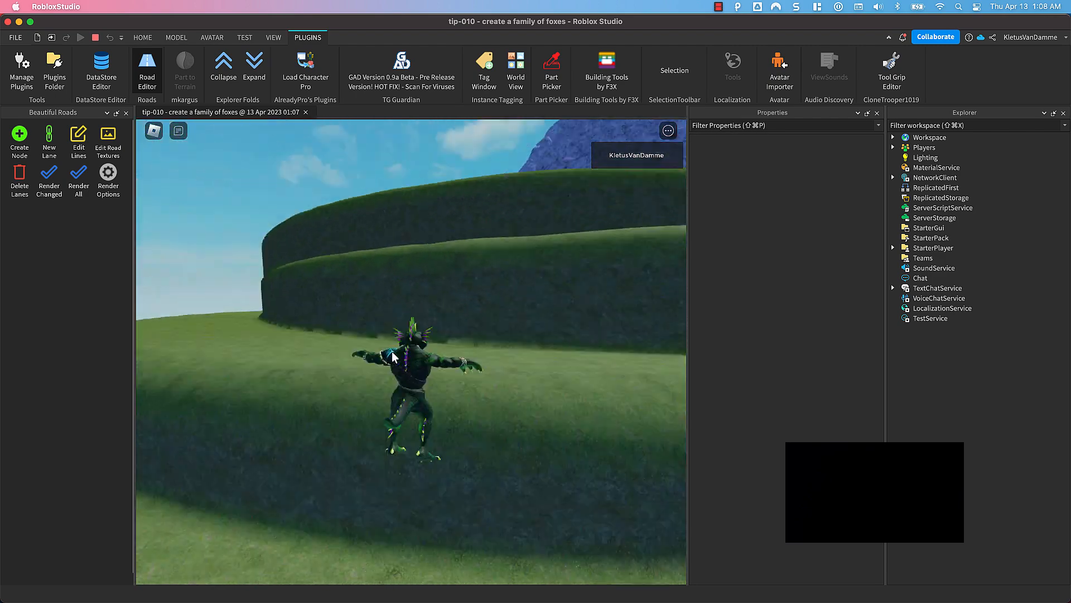
pyautogui.press('w')
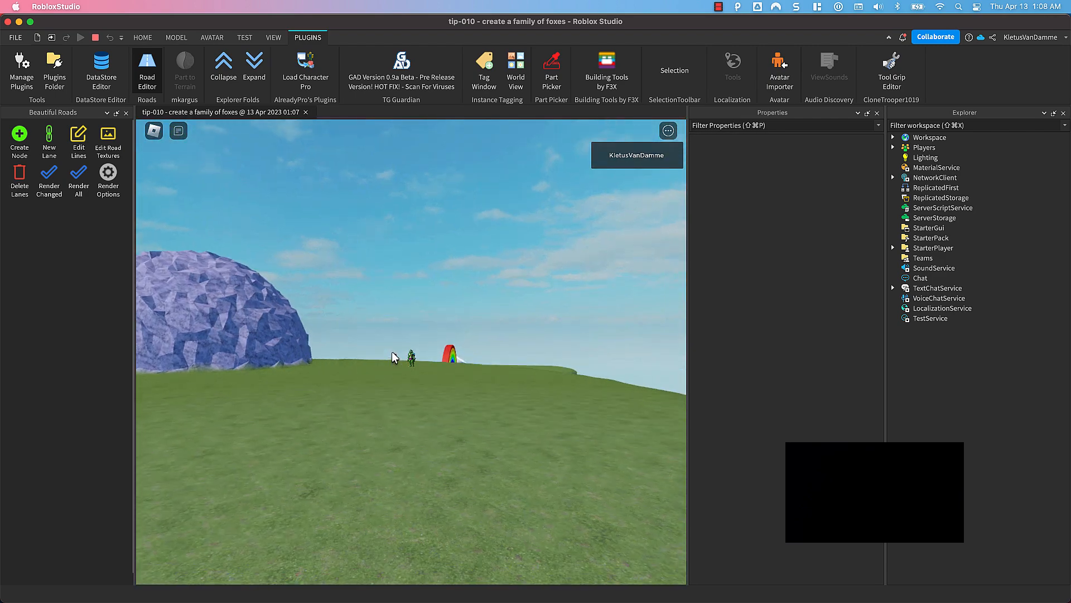
pyautogui.press('w')
pyautogui.press('w')
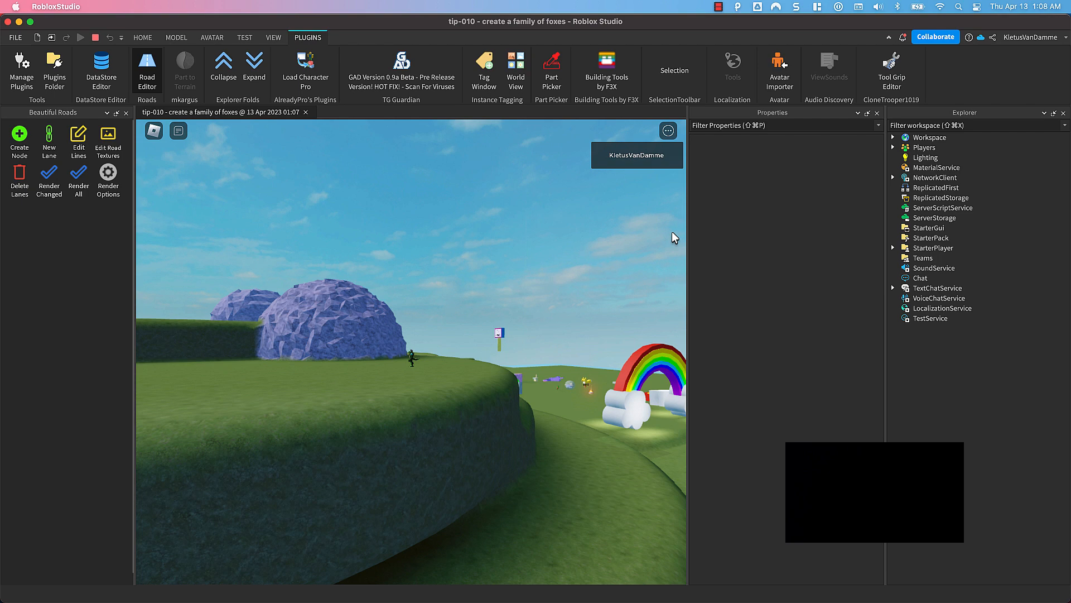
# Run the avatar down from the hilltop to the yellow foxes and inspect them and their surroundings up close.
pyautogui.moveTo(458, 387); pyautogui.dragTo(458, 387, button='right')
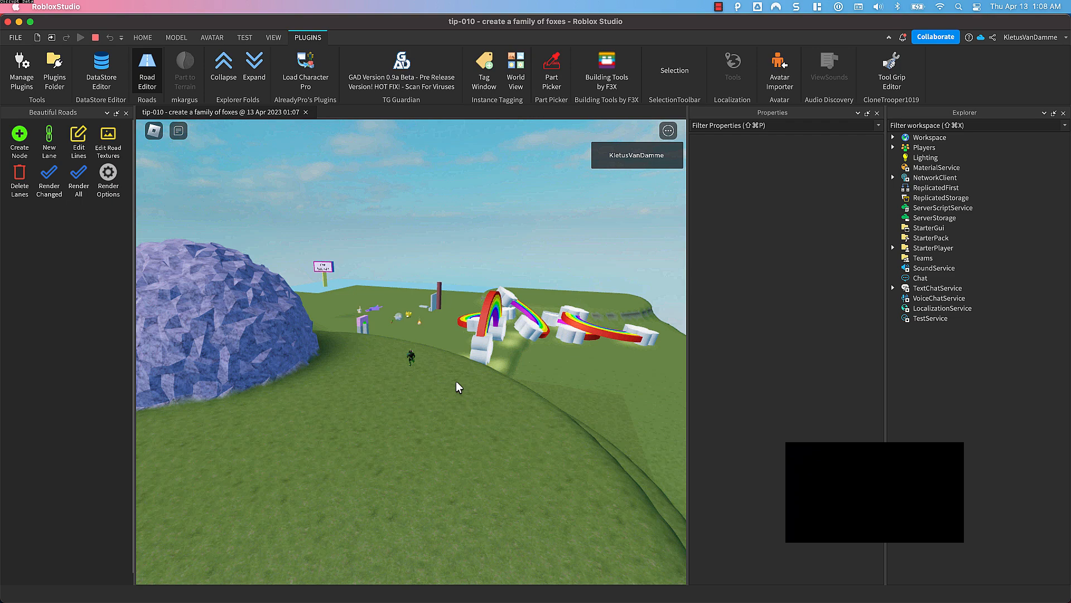
pyautogui.press('w')
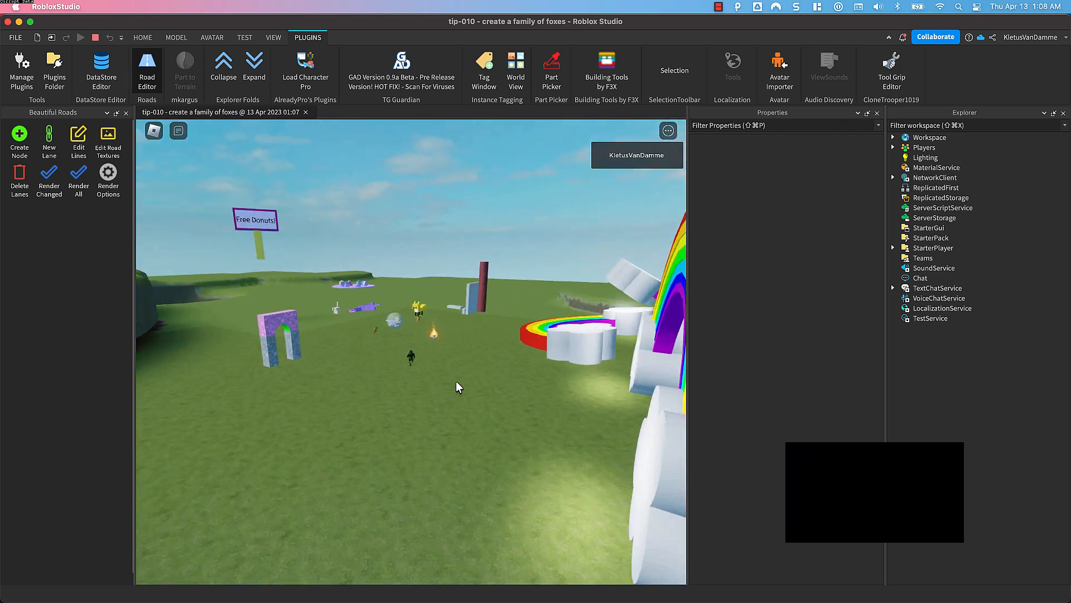
pyautogui.press('w')
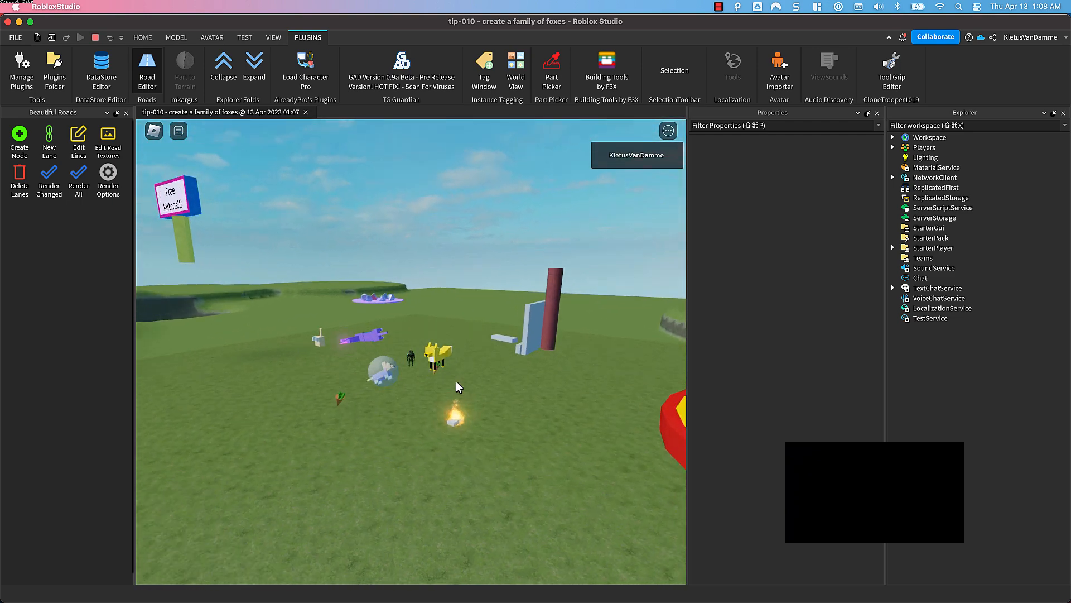
pyautogui.scroll(6, 458, 387)
pyautogui.press('s')
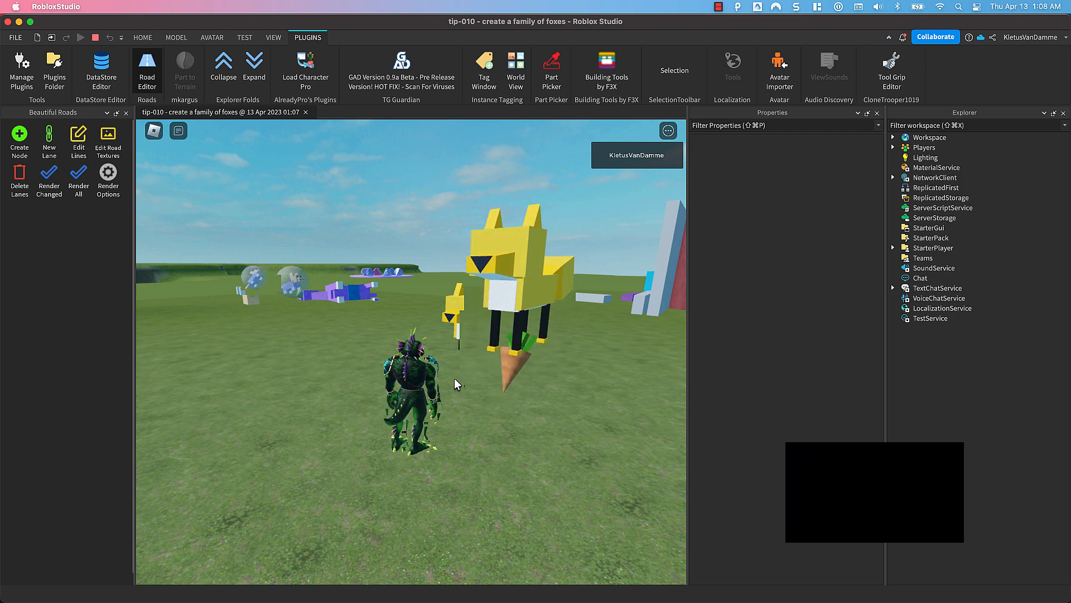
pyautogui.moveTo(458, 385); pyautogui.dragTo(457, 384, button='right')
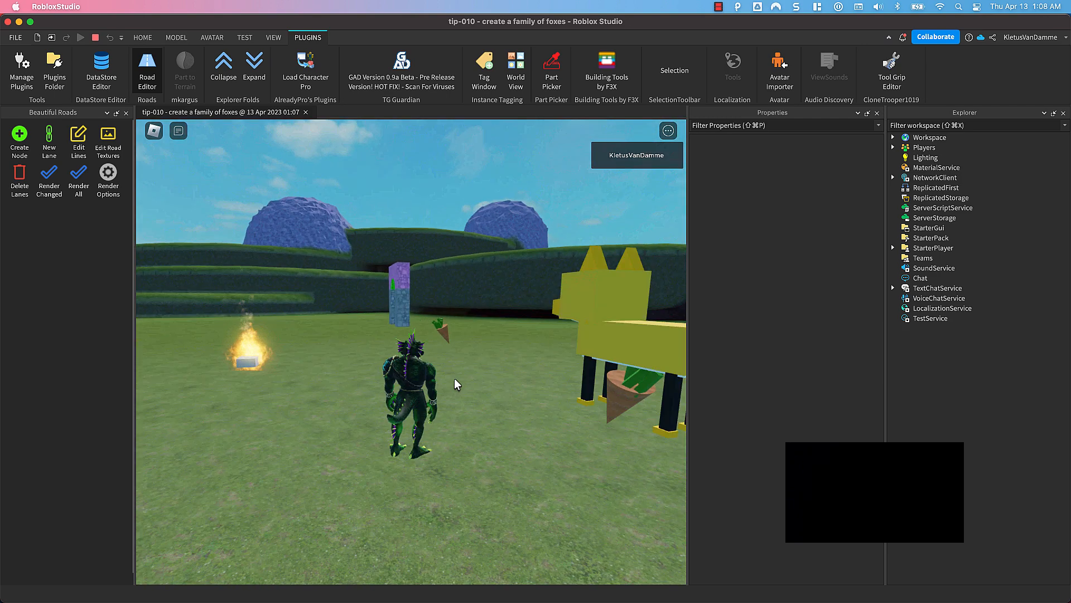